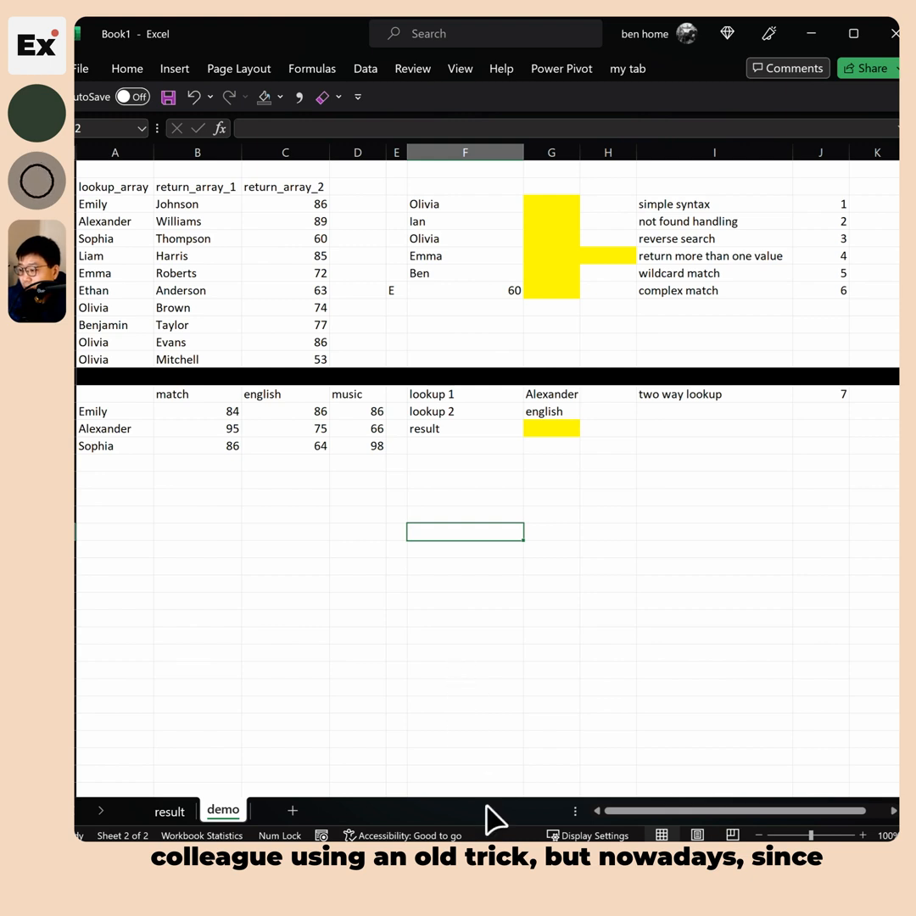
# Review the six lookup tasks and select the yellow result cell beside Olivia
pyautogui.click(503, 702)
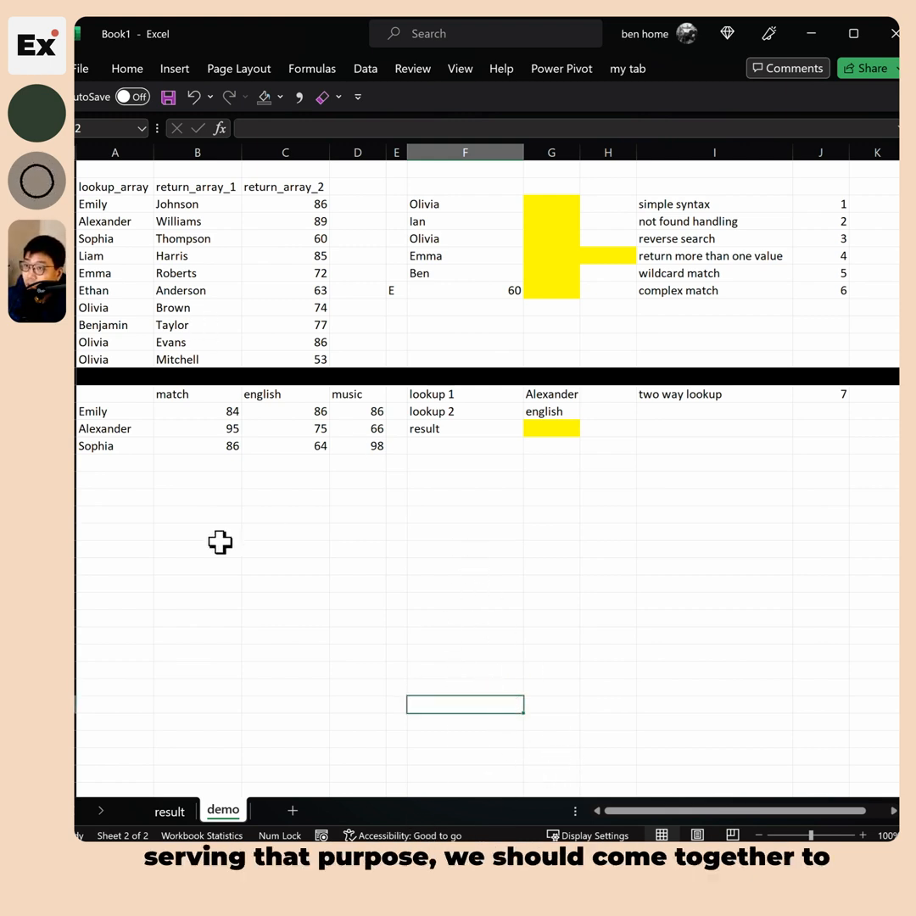
pyautogui.hotkey('ctrl', '1')
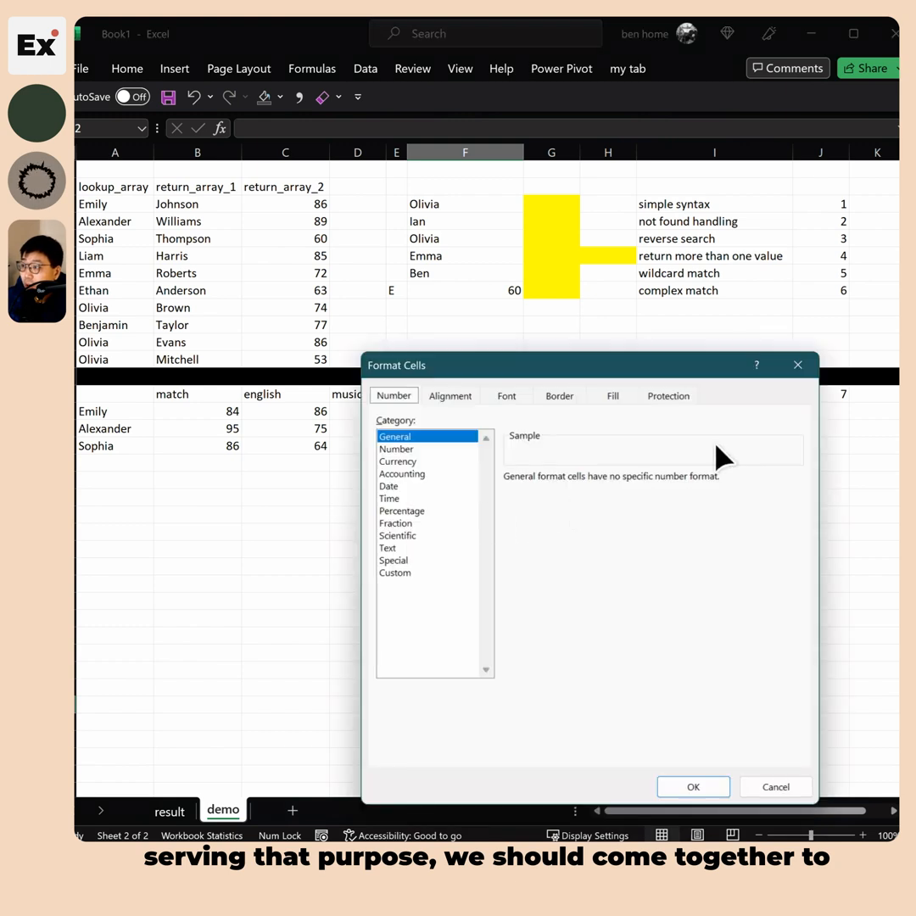
pyautogui.click(770, 789)
pyautogui.click(357, 515)
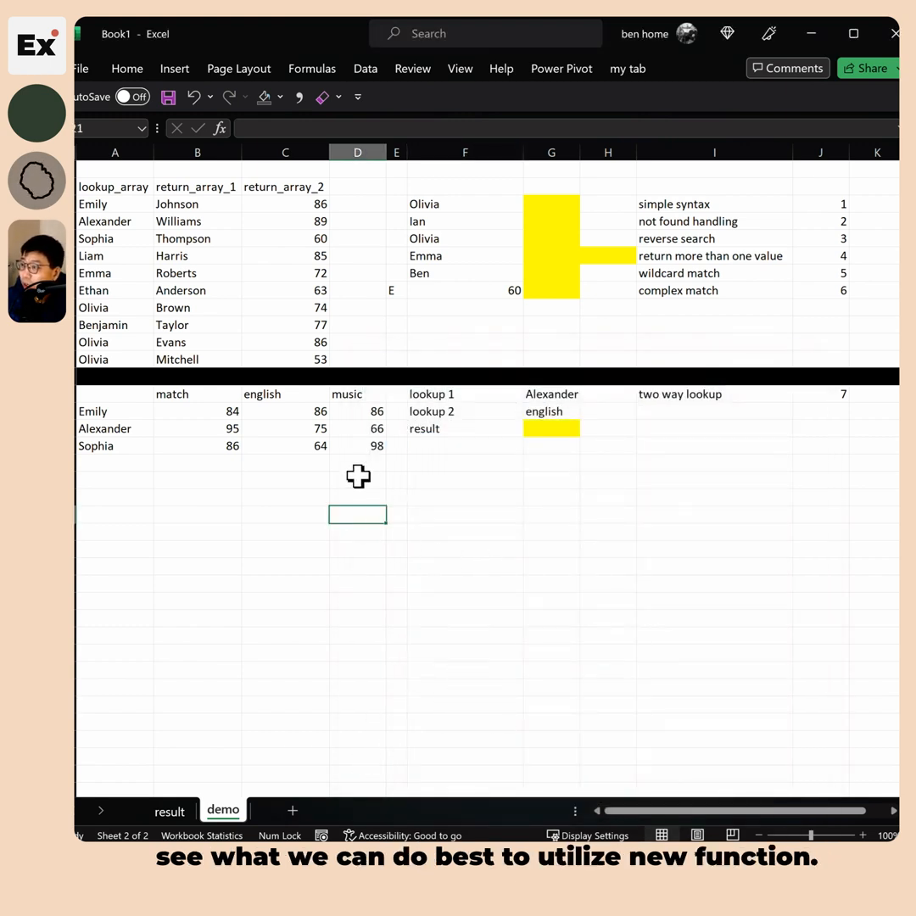
pyautogui.moveTo(687, 209); pyautogui.dragTo(687, 290)
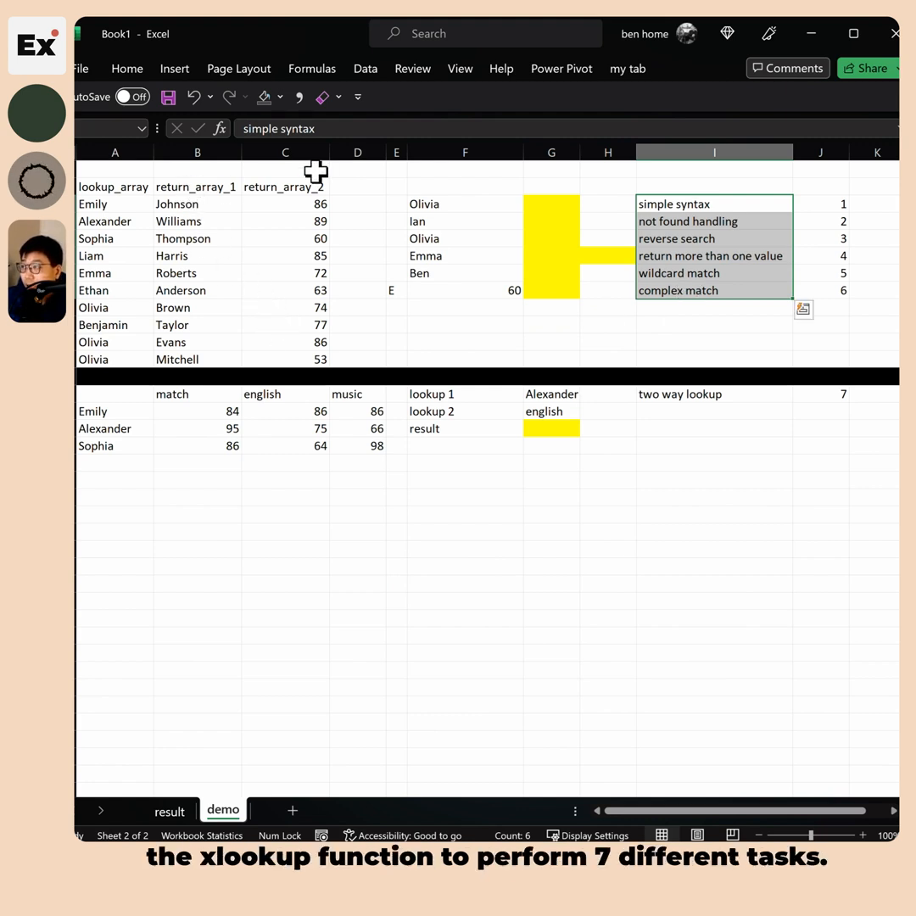
pyautogui.moveTo(754, 203); pyautogui.dragTo(827, 205)
pyautogui.click(714, 397)
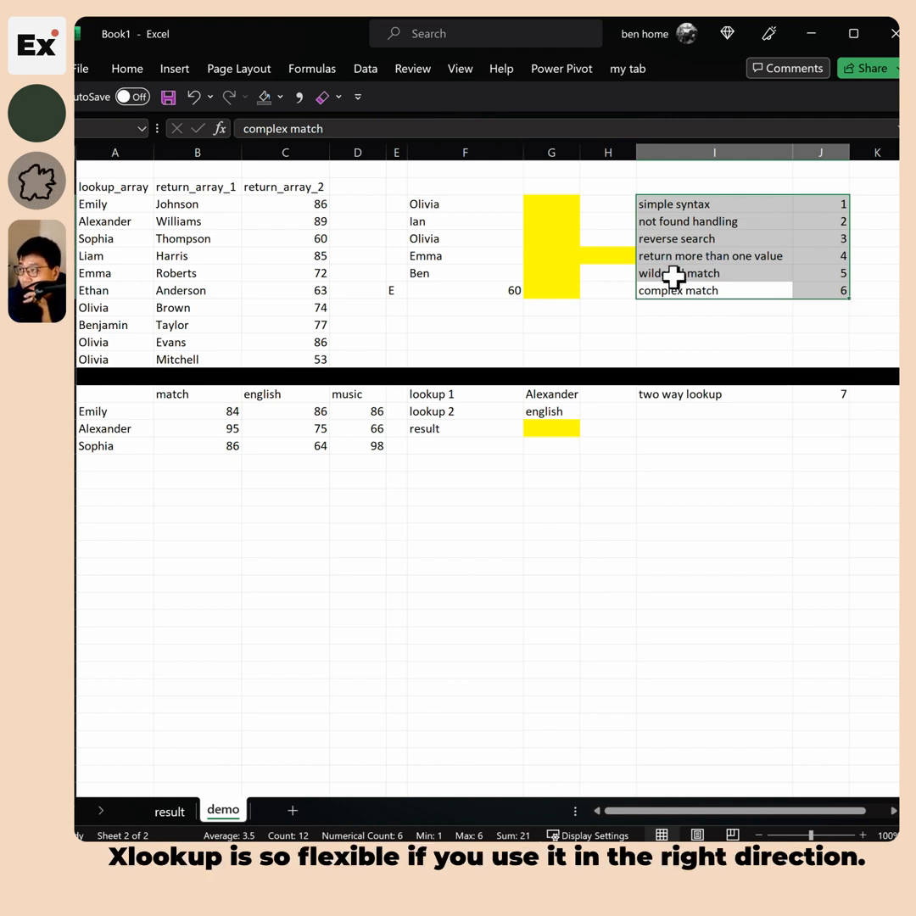
pyautogui.click(696, 204)
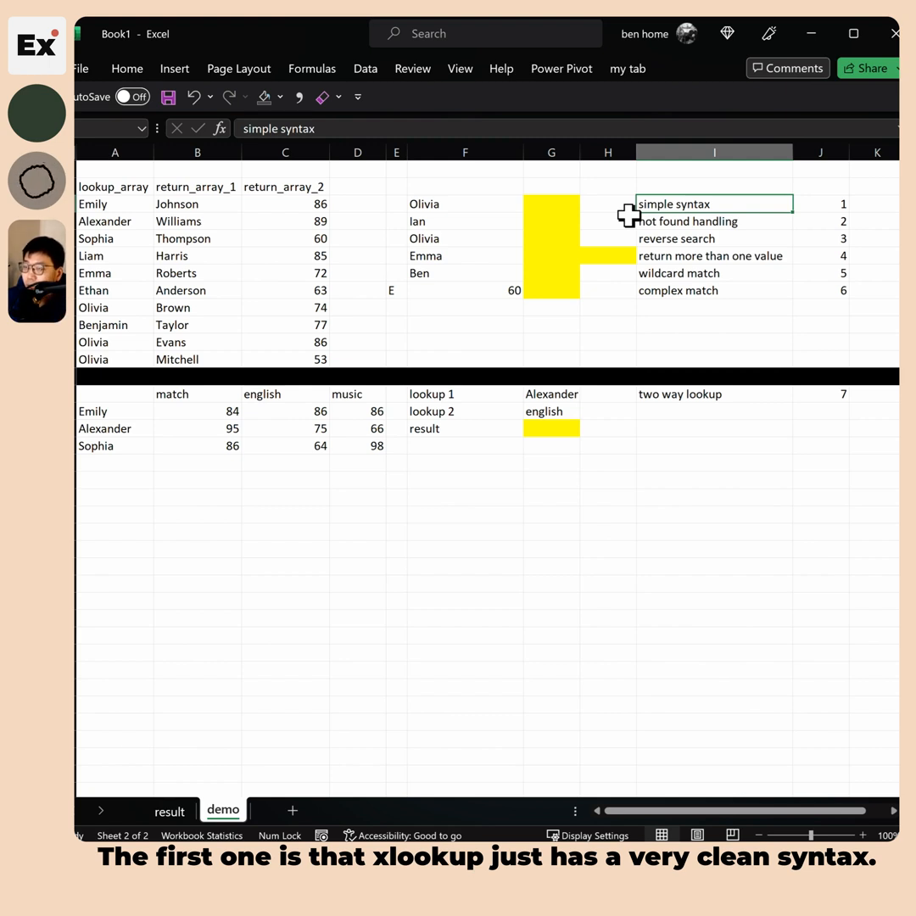
pyautogui.click(544, 204)
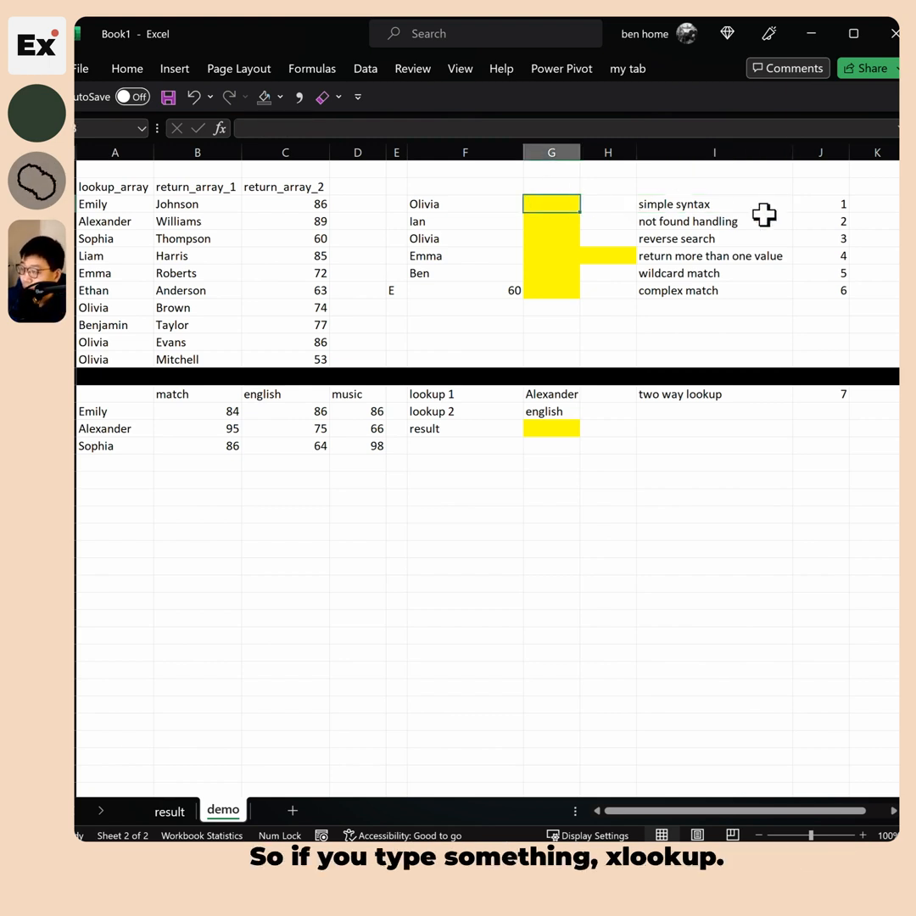
# Build =XLOOKUP(F3,A3:A12,B3:B12) in G3 from Olivia, the first names and last names
pyautogui.write('=xl')
pyautogui.press('Tab')
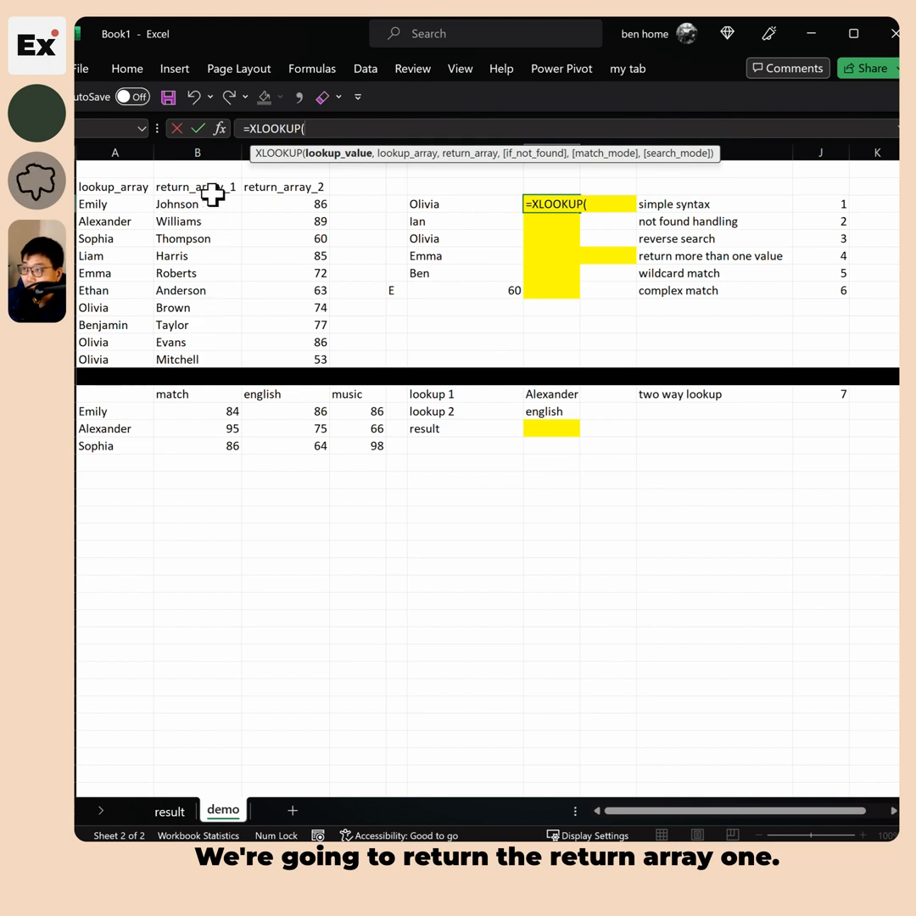
pyautogui.click(442, 201)
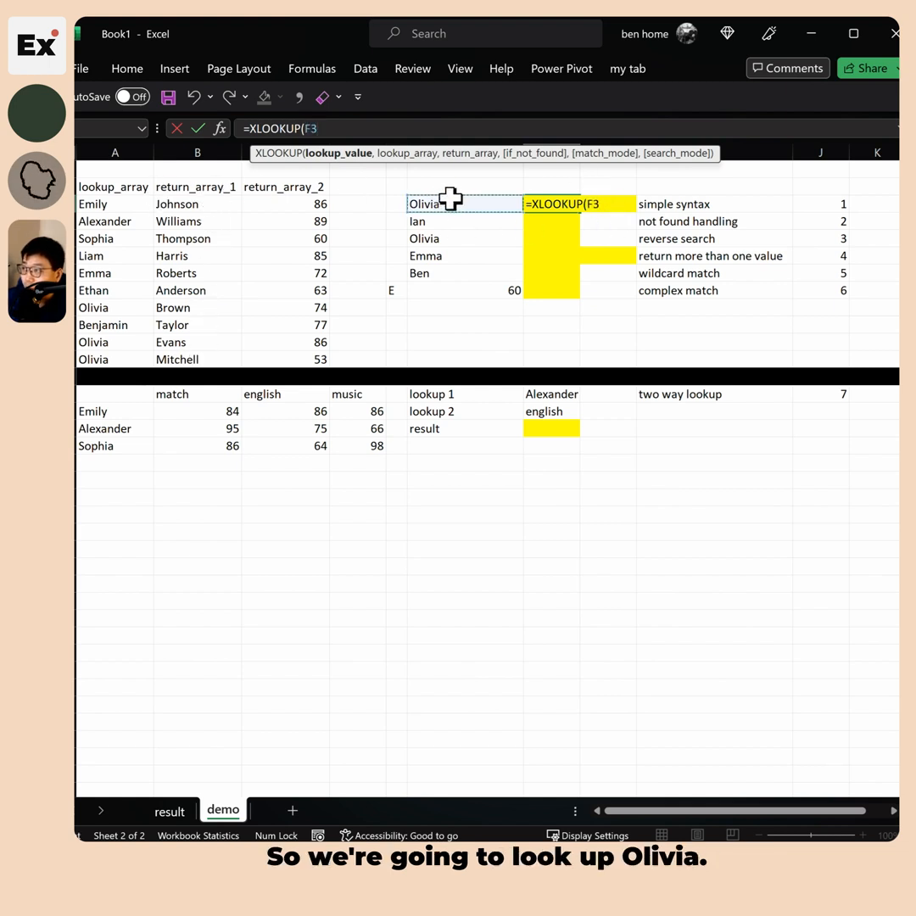
pyautogui.write(',')
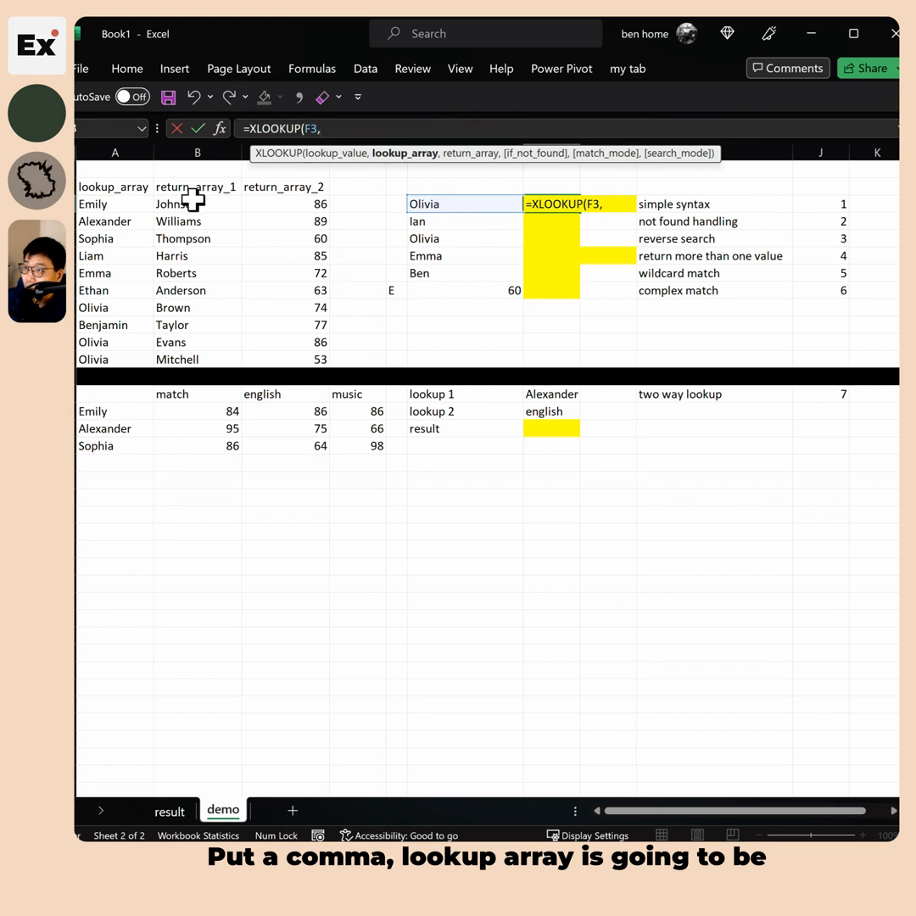
pyautogui.moveTo(192, 220); pyautogui.dragTo(195, 274)
pyautogui.moveTo(93, 204); pyautogui.dragTo(94, 358)
pyautogui.write(',')
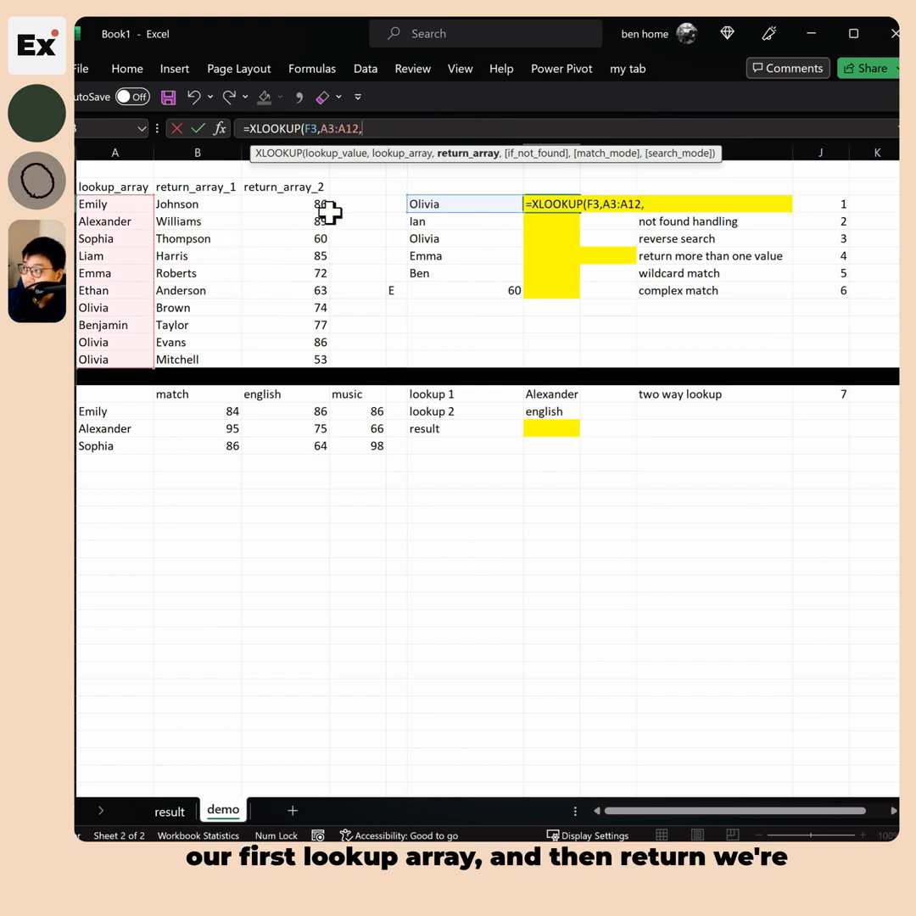
pyautogui.moveTo(176, 203); pyautogui.dragTo(178, 360)
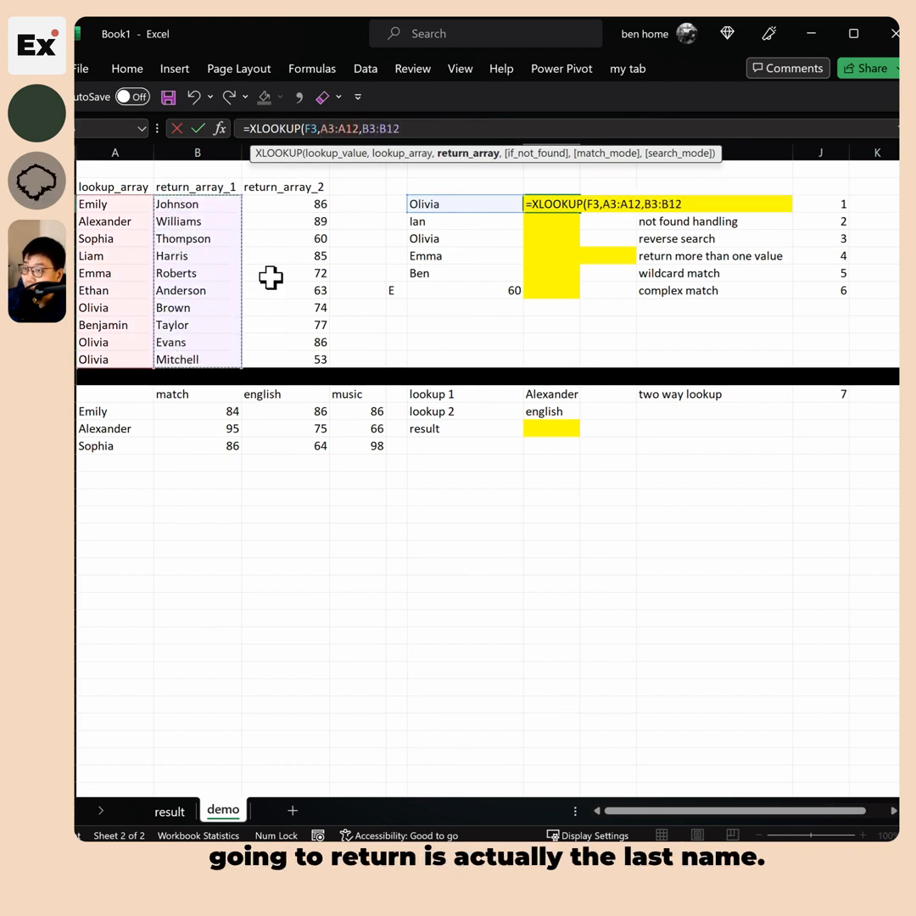
pyautogui.write(')')
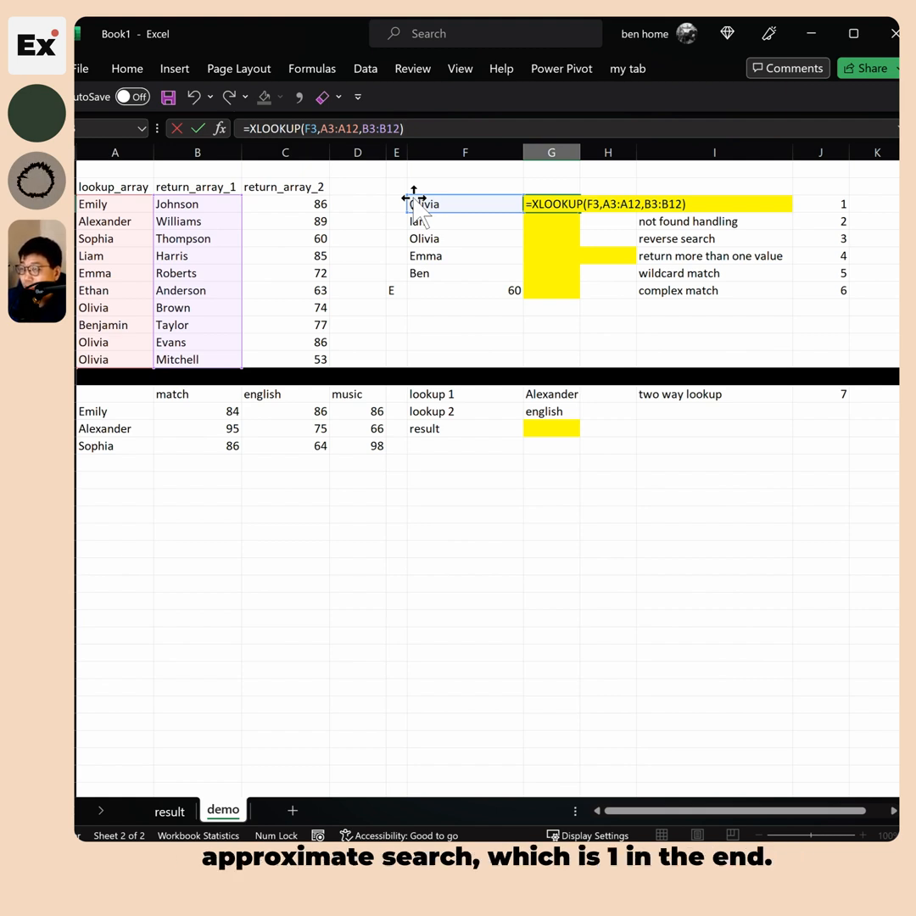
# Review the XLOOKUP arguments and commit the formula so it returns Brown
pyautogui.click(401, 130)
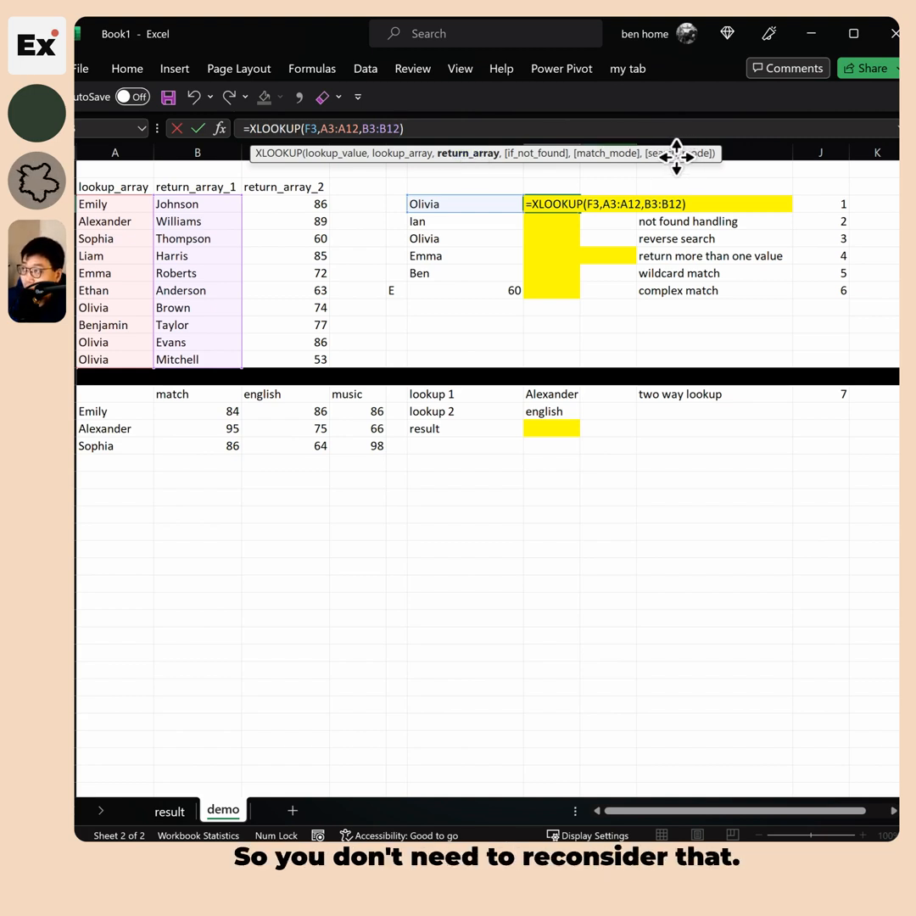
pyautogui.moveTo(456, 124); pyautogui.dragTo(100, 139)
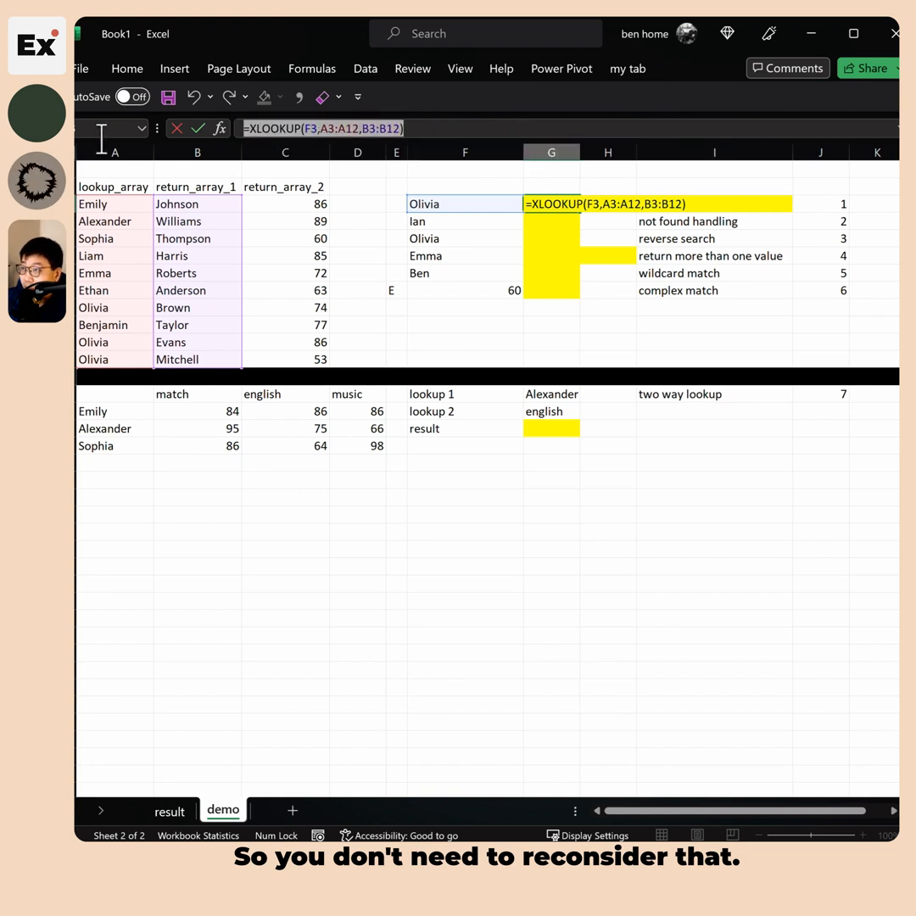
pyautogui.click(425, 125)
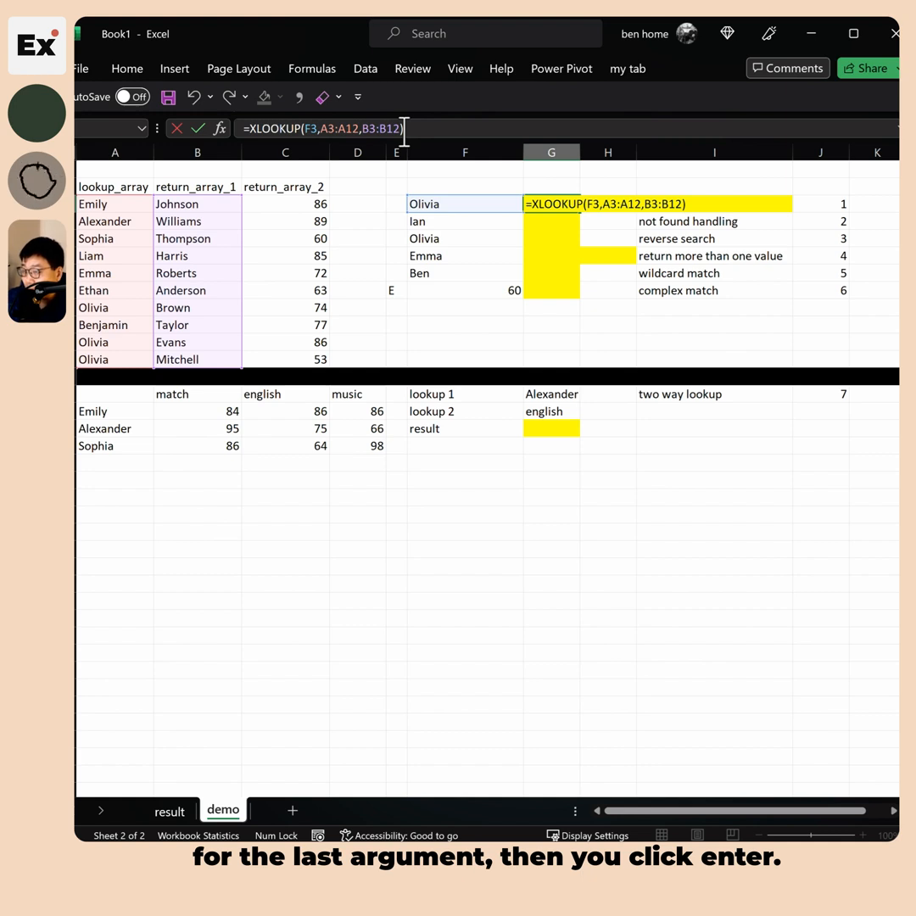
pyautogui.press('Return')
pyautogui.moveTo(450, 203); pyautogui.dragTo(552, 203)
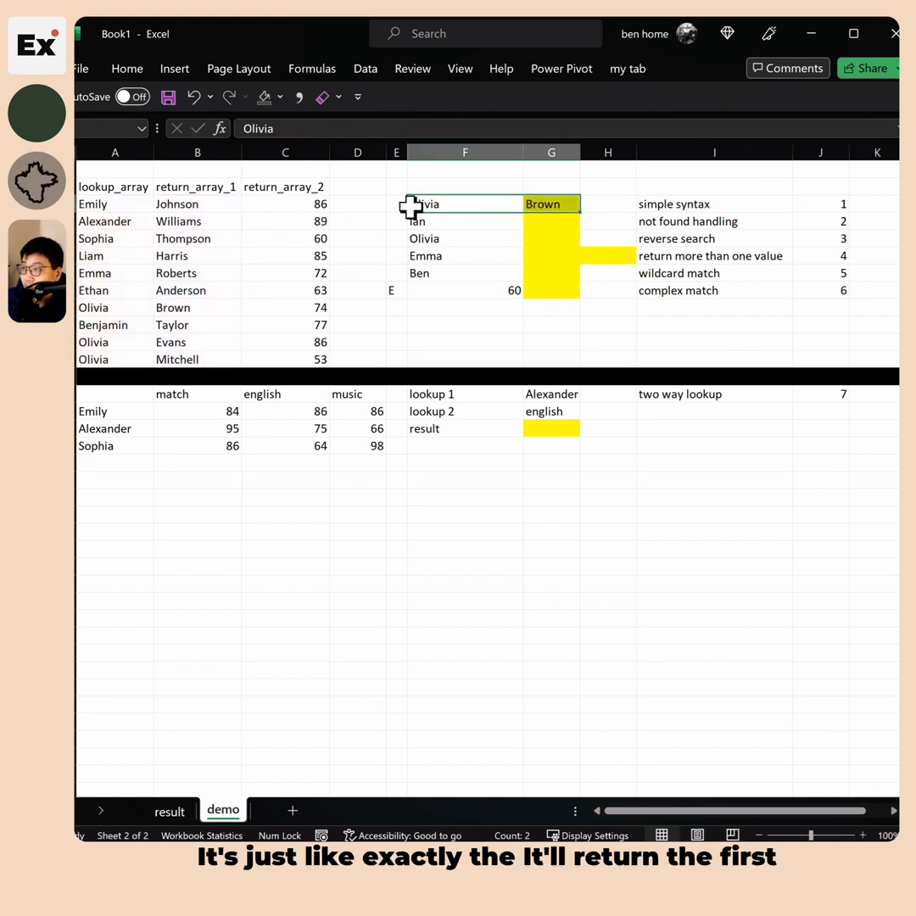
pyautogui.click(103, 307)
pyautogui.click(110, 343)
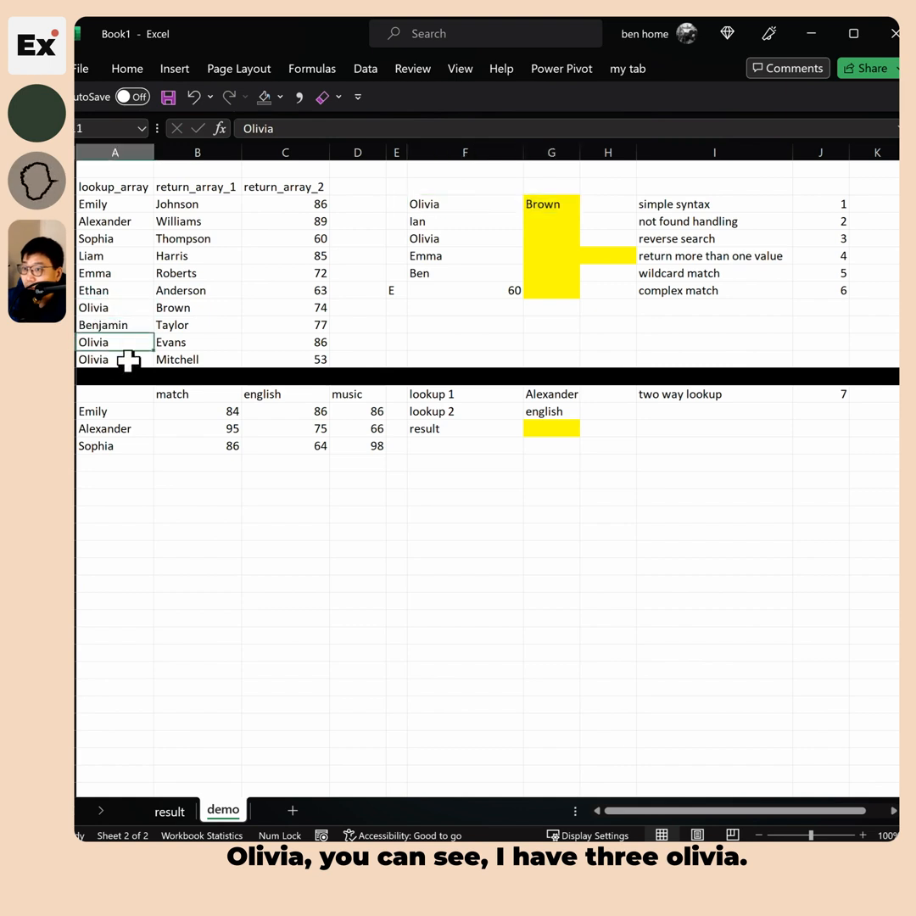
pyautogui.moveTo(136, 307); pyautogui.dragTo(280, 343)
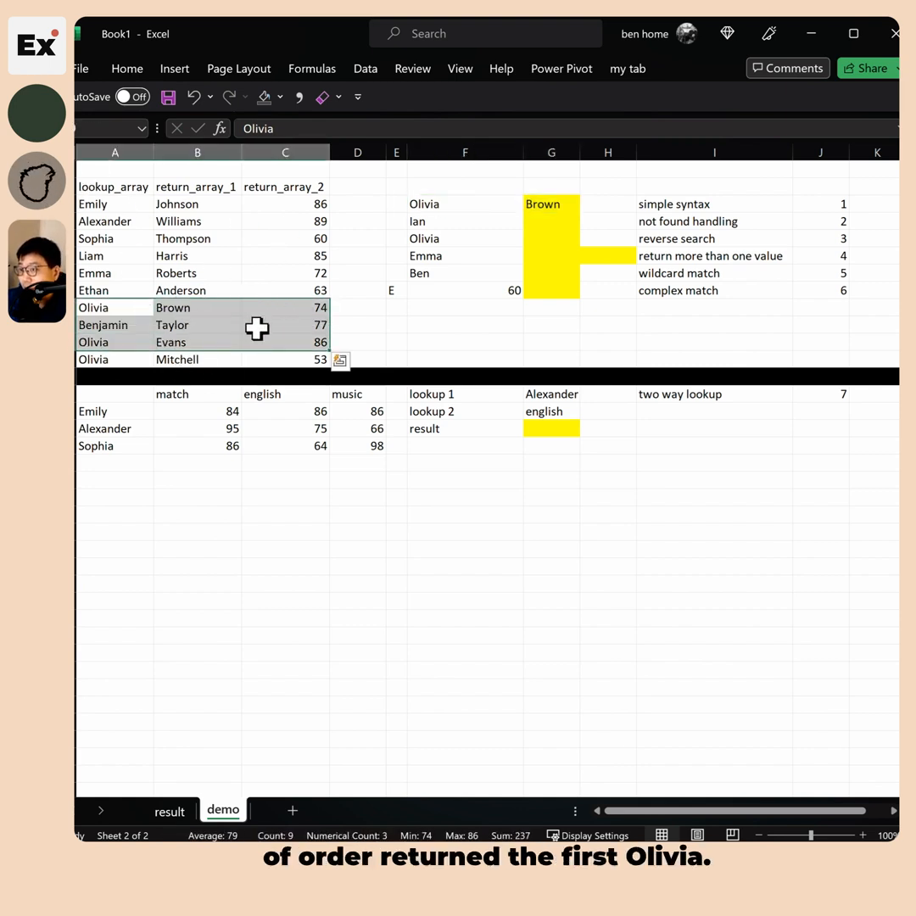
pyautogui.click(704, 204)
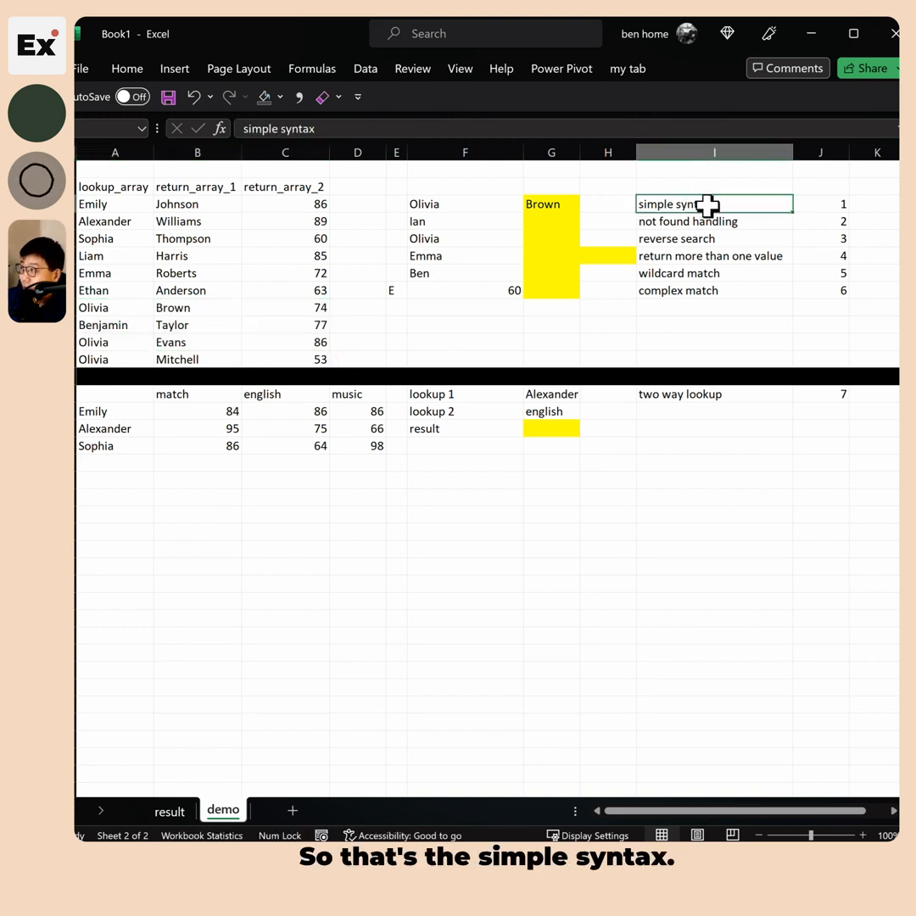
pyautogui.click(706, 221)
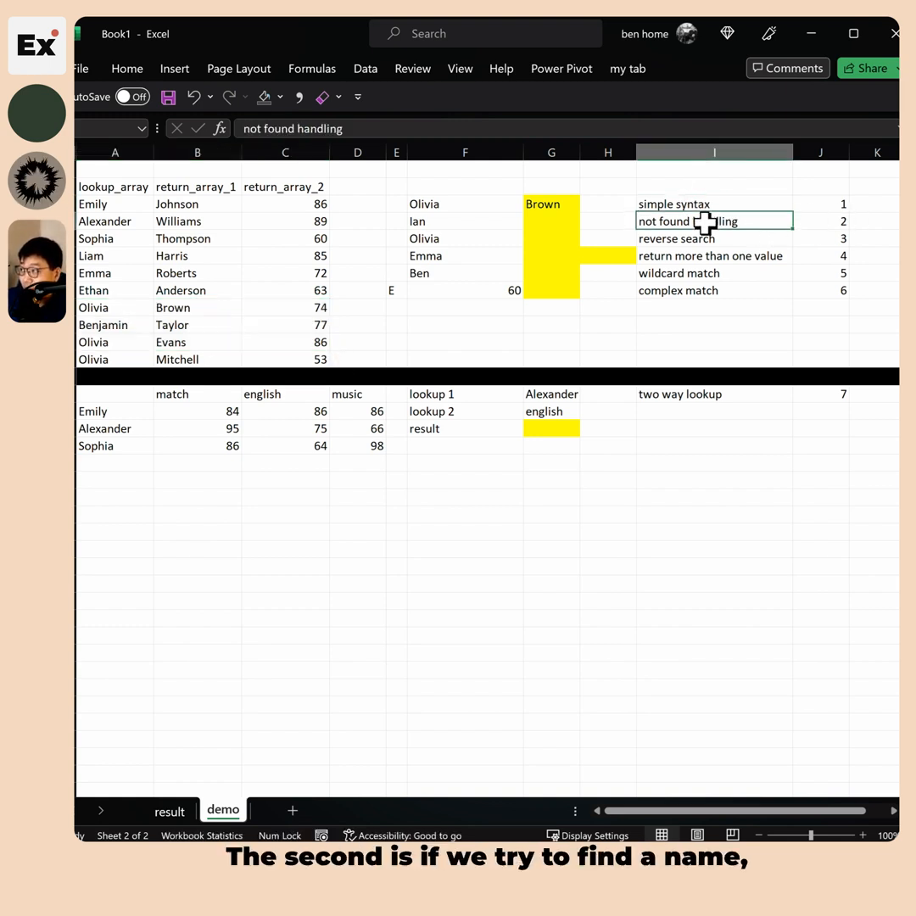
# Show that Ian is missing from the name list and select his result cell
pyautogui.click(539, 223)
pyautogui.click(419, 222)
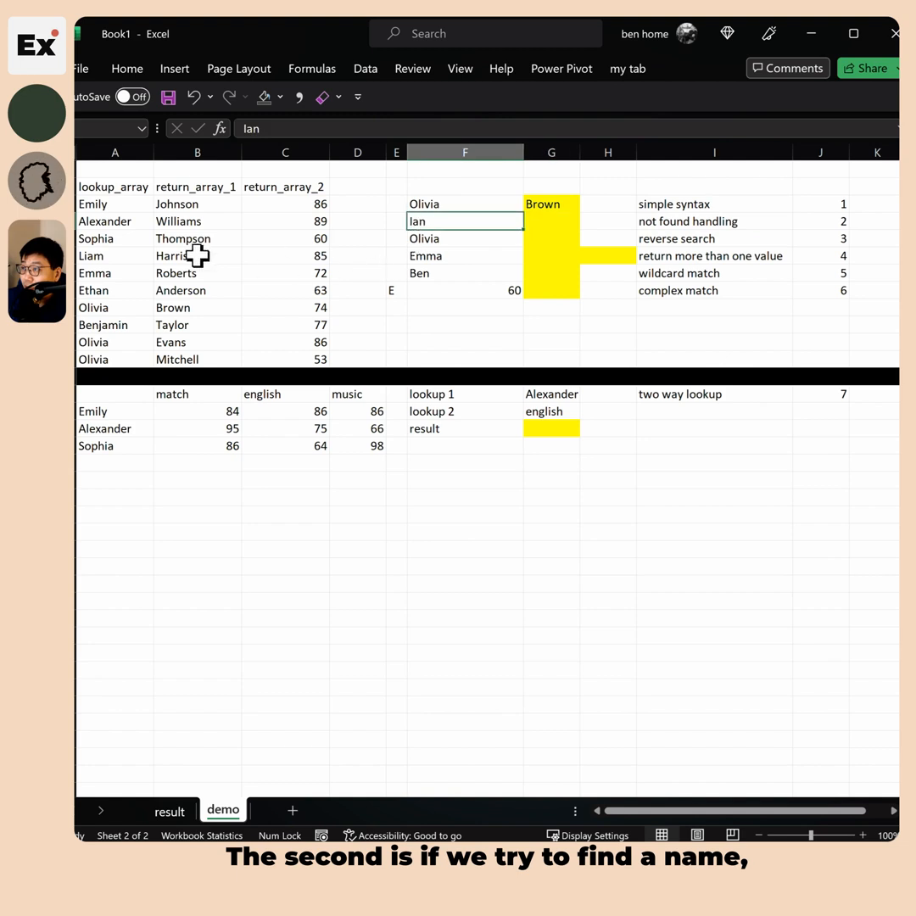
pyautogui.moveTo(113, 207); pyautogui.dragTo(103, 357)
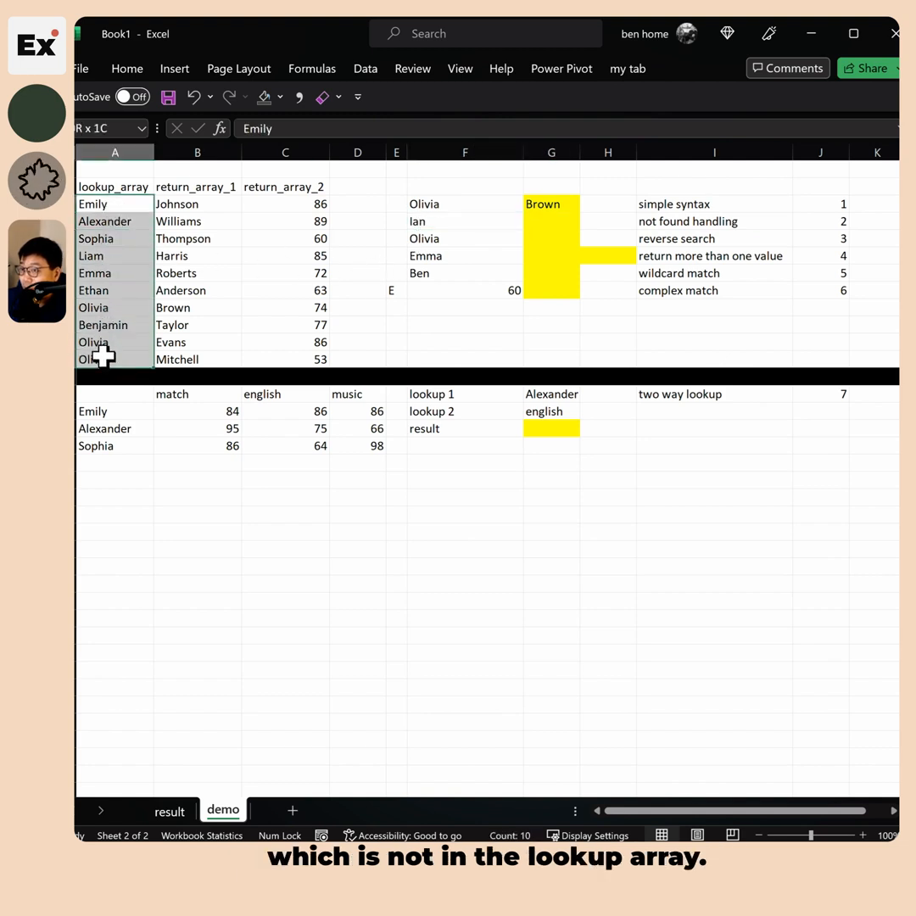
pyautogui.click(551, 222)
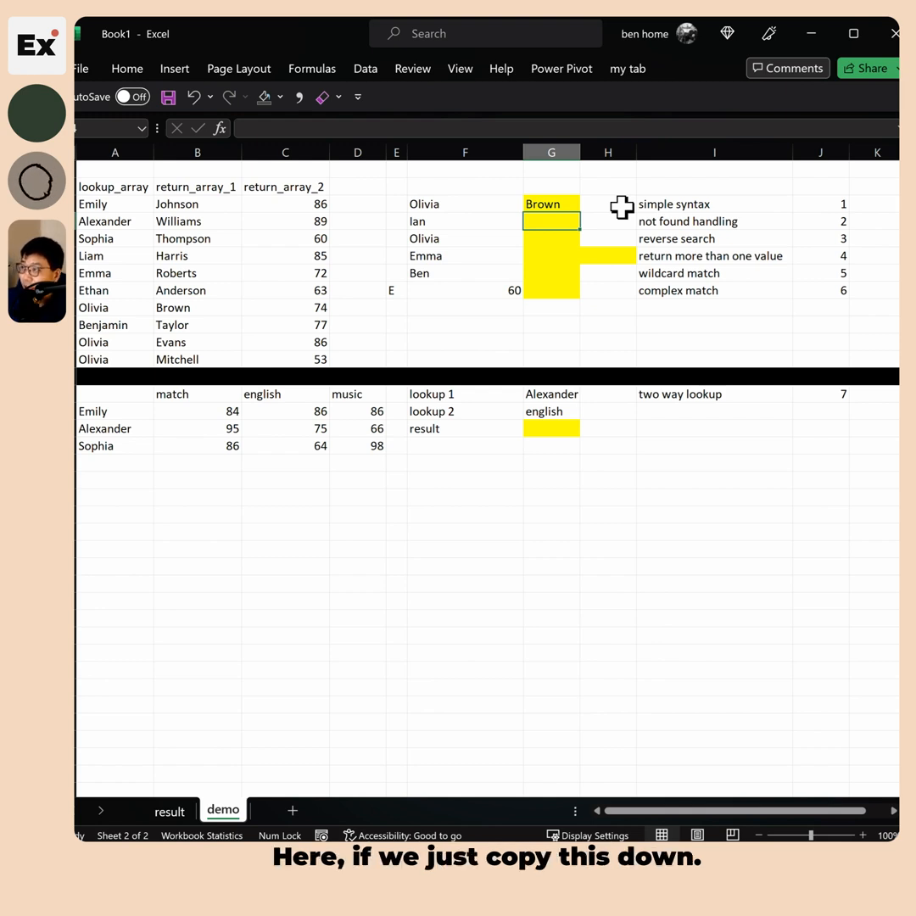
# Copy the Olivia lookup beside Ian and add a "not found" argument to it
pyautogui.press('Up')
pyautogui.hotkey('ctrl', 'c')
pyautogui.press('Down')
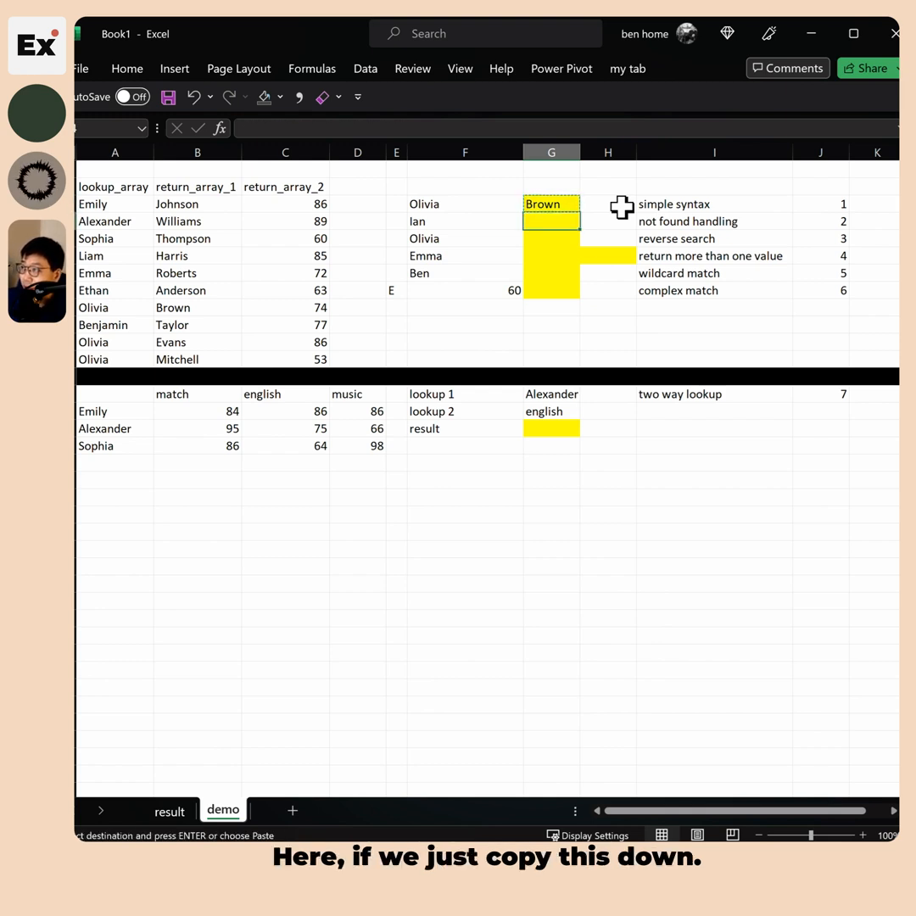
pyautogui.hotkey('ctrl', 'v')
pyautogui.press('Escape')
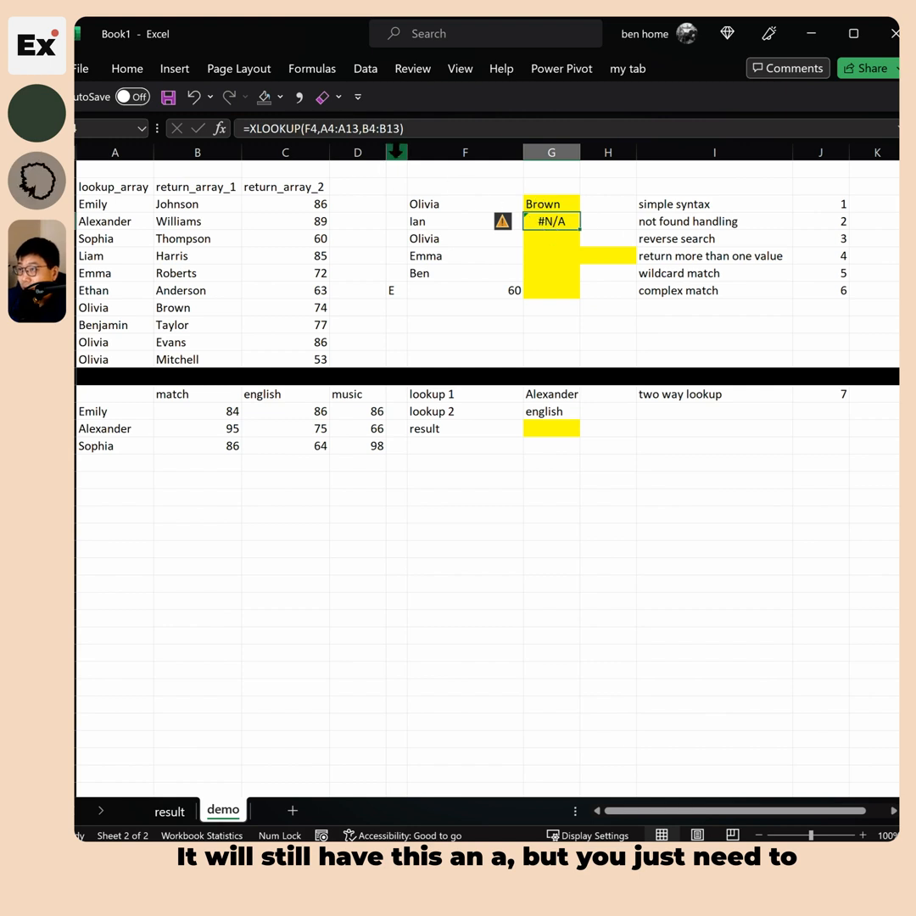
pyautogui.click(405, 127)
pyautogui.write(',')
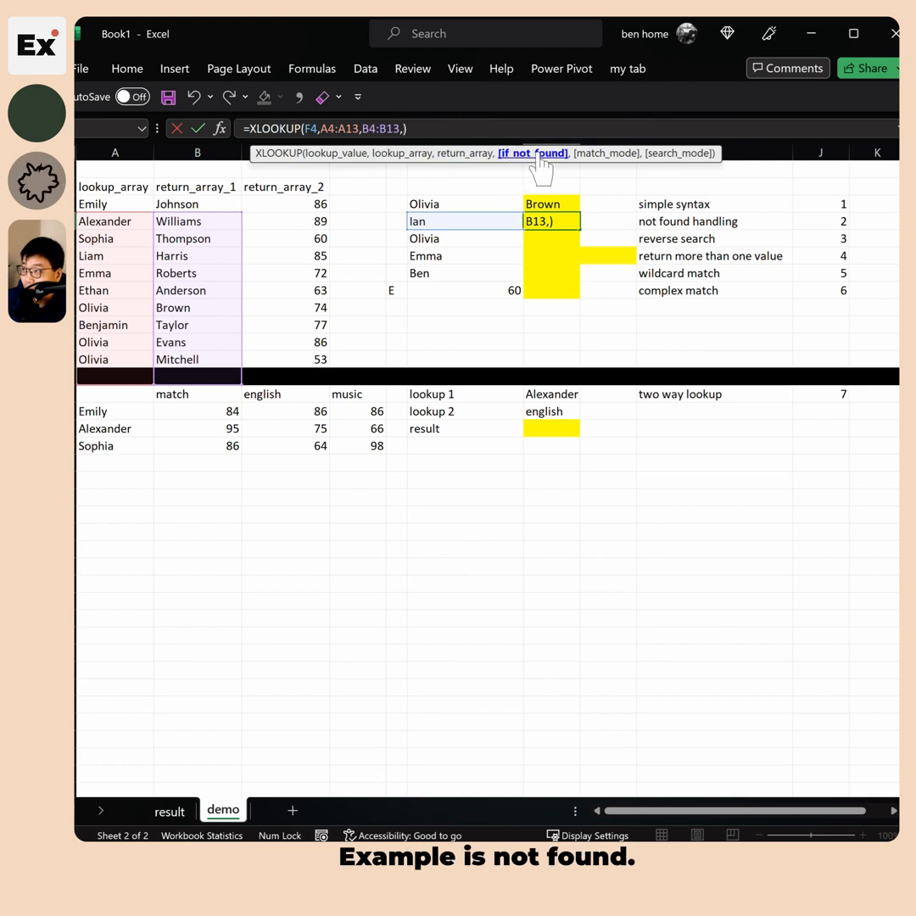
pyautogui.write('"not ')
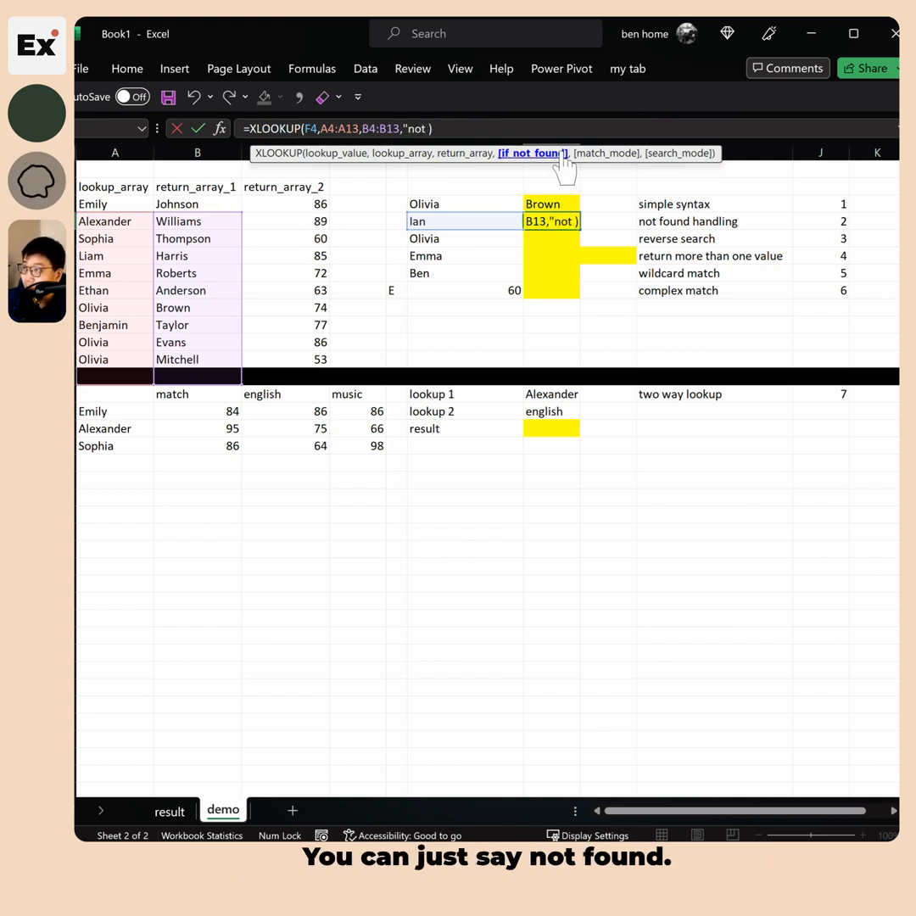
pyautogui.write('found"')
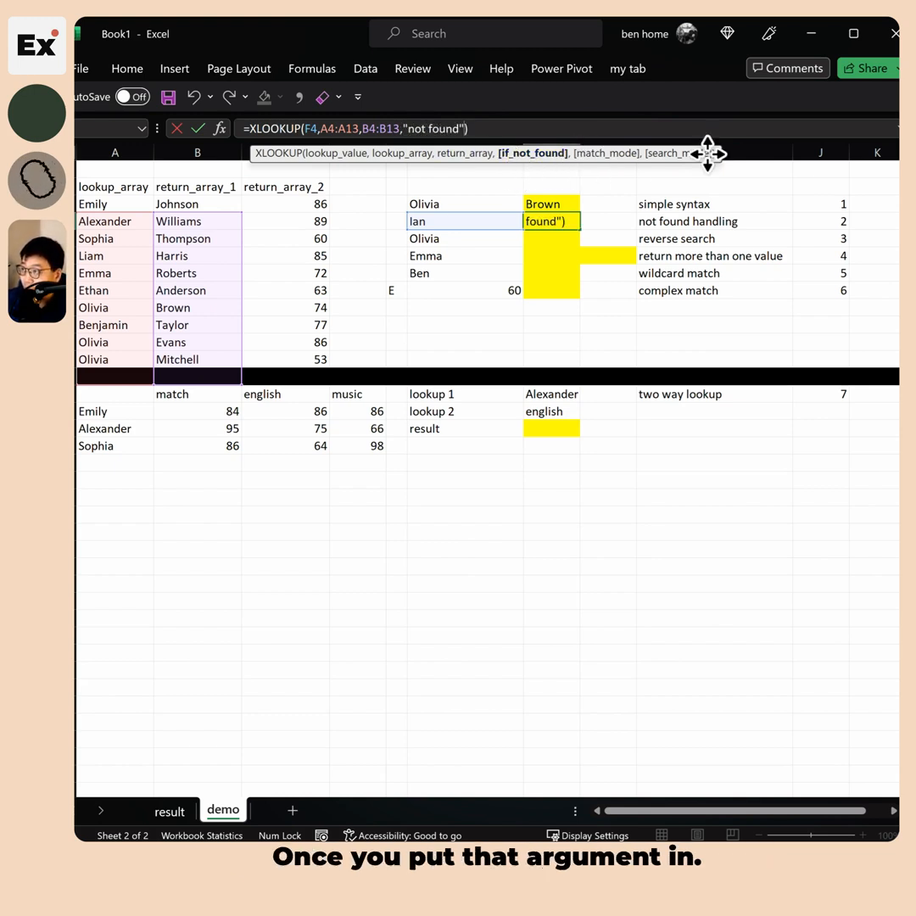
pyautogui.press('Return')
# Test by pasting Olivia over Ian, then undo and inspect the "not found" argument
pyautogui.press('Up')
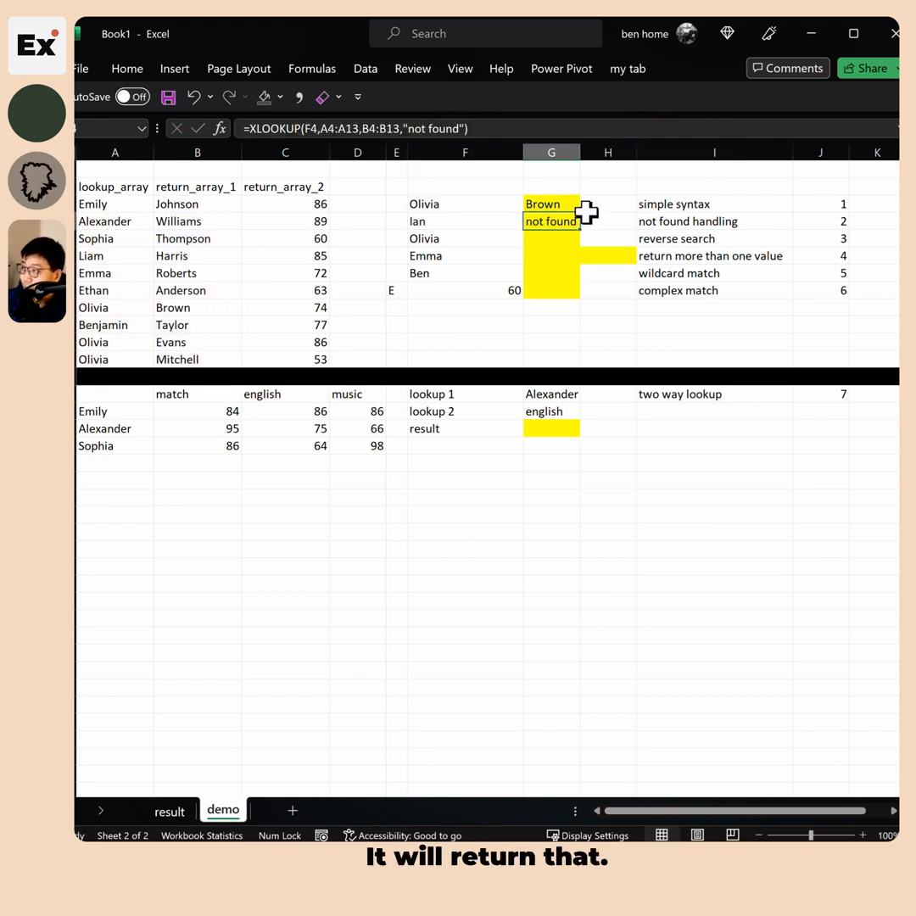
pyautogui.click(458, 204)
pyautogui.hotkey('ctrl', 'c')
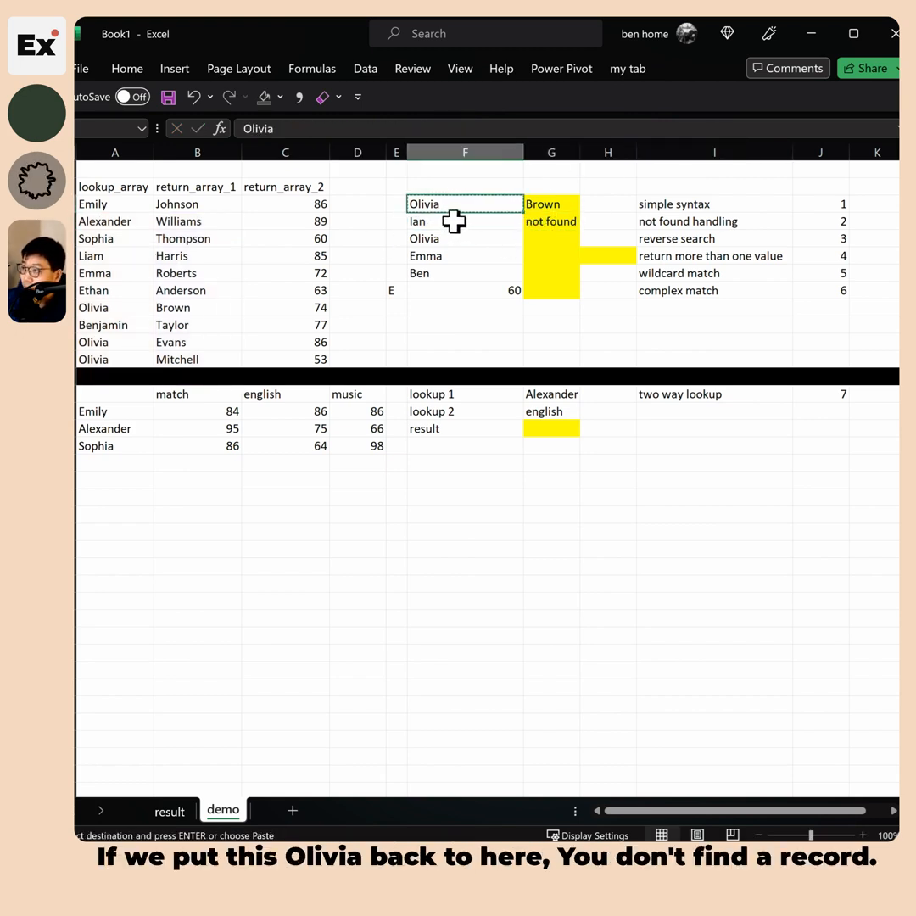
pyautogui.rightClick(455, 220)
pyautogui.click(499, 350)
pyautogui.click(550, 219)
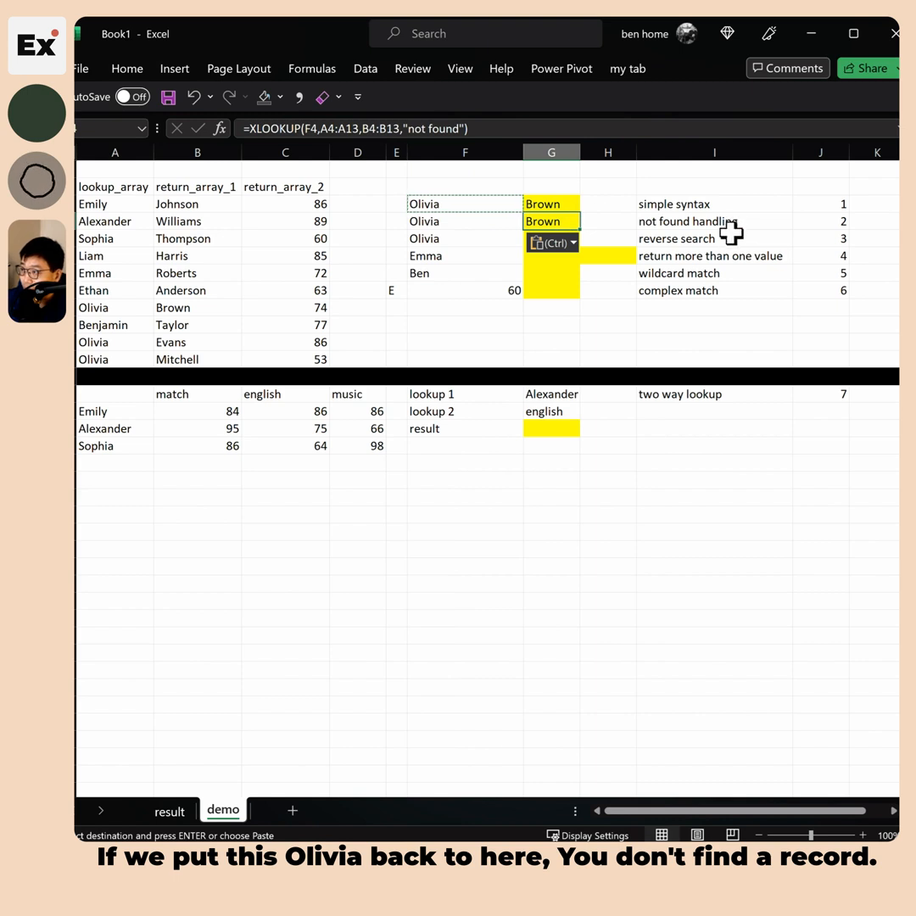
pyautogui.hotkey('ctrl', 'z')
pyautogui.press('Right')
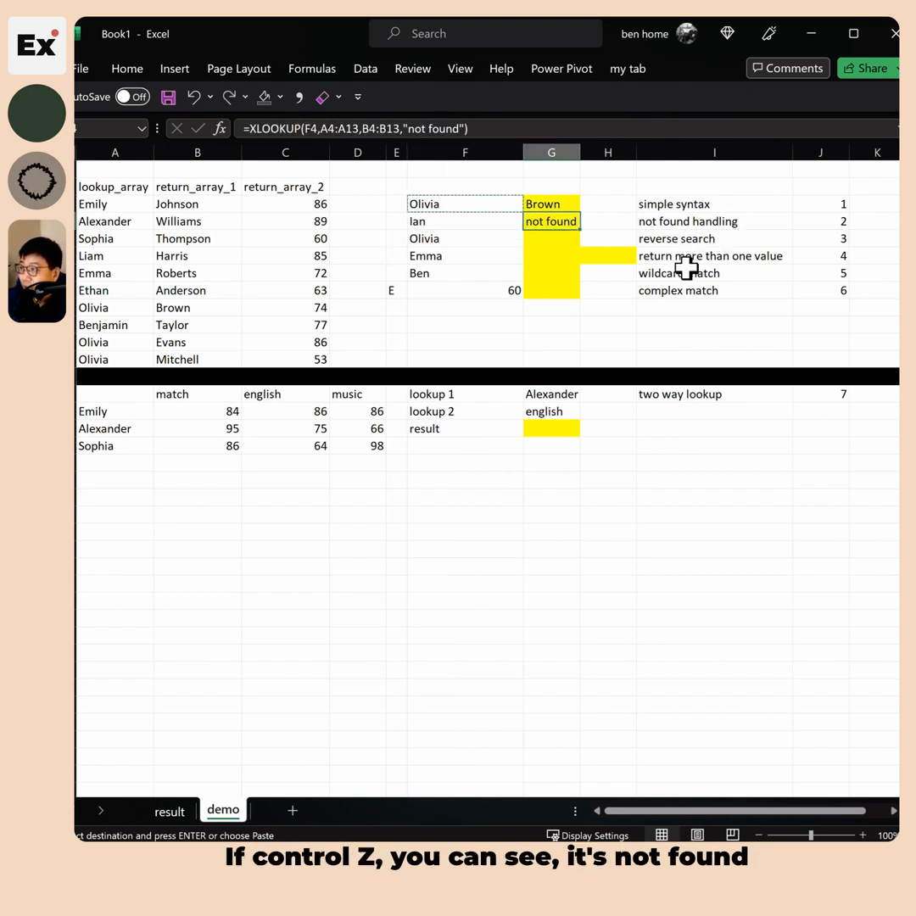
pyautogui.moveTo(404, 128); pyautogui.dragTo(522, 129)
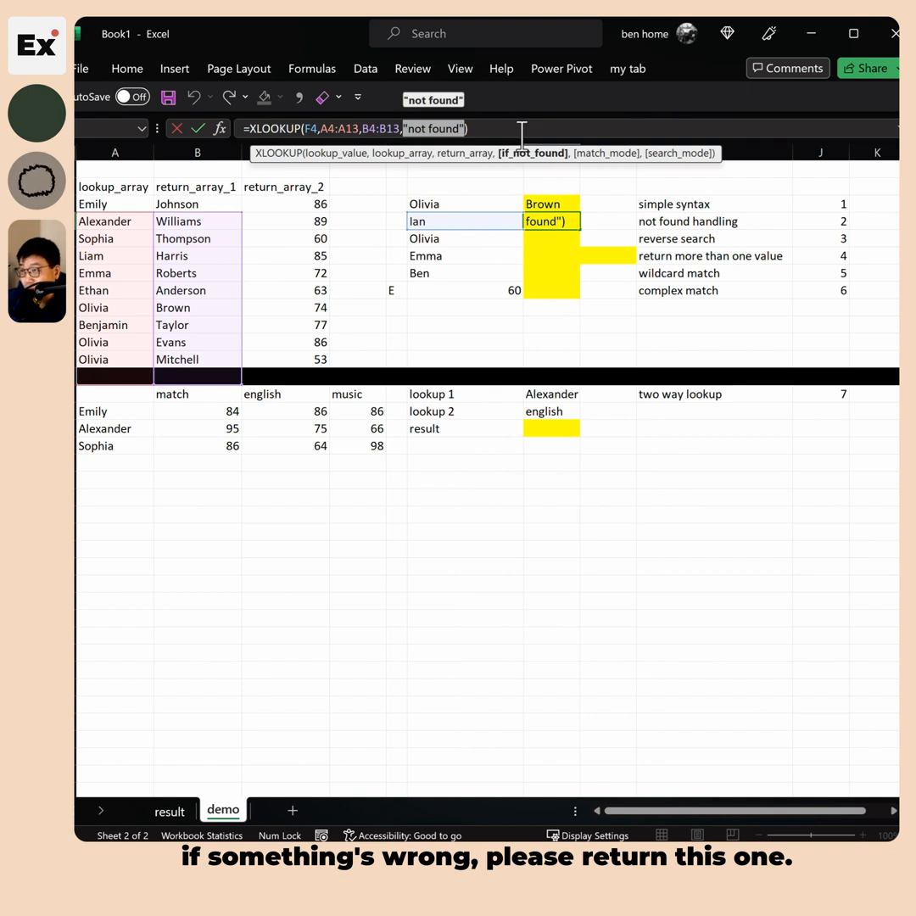
pyautogui.press('Escape')
pyautogui.click(685, 220)
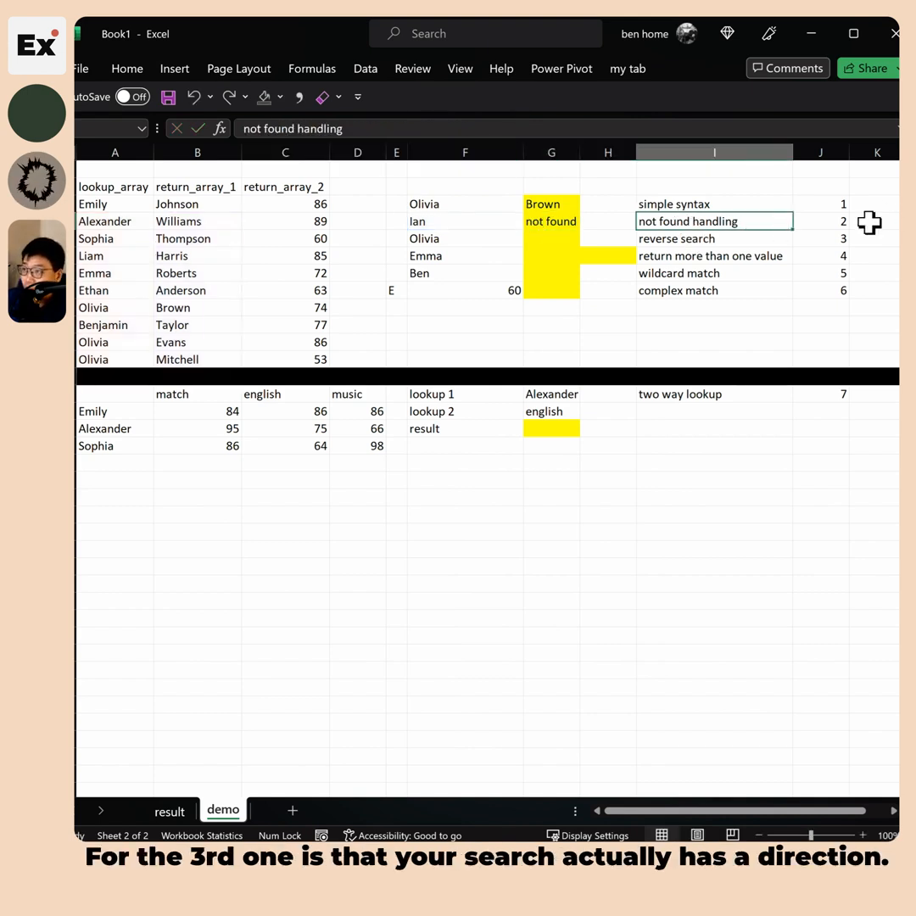
pyautogui.click(552, 238)
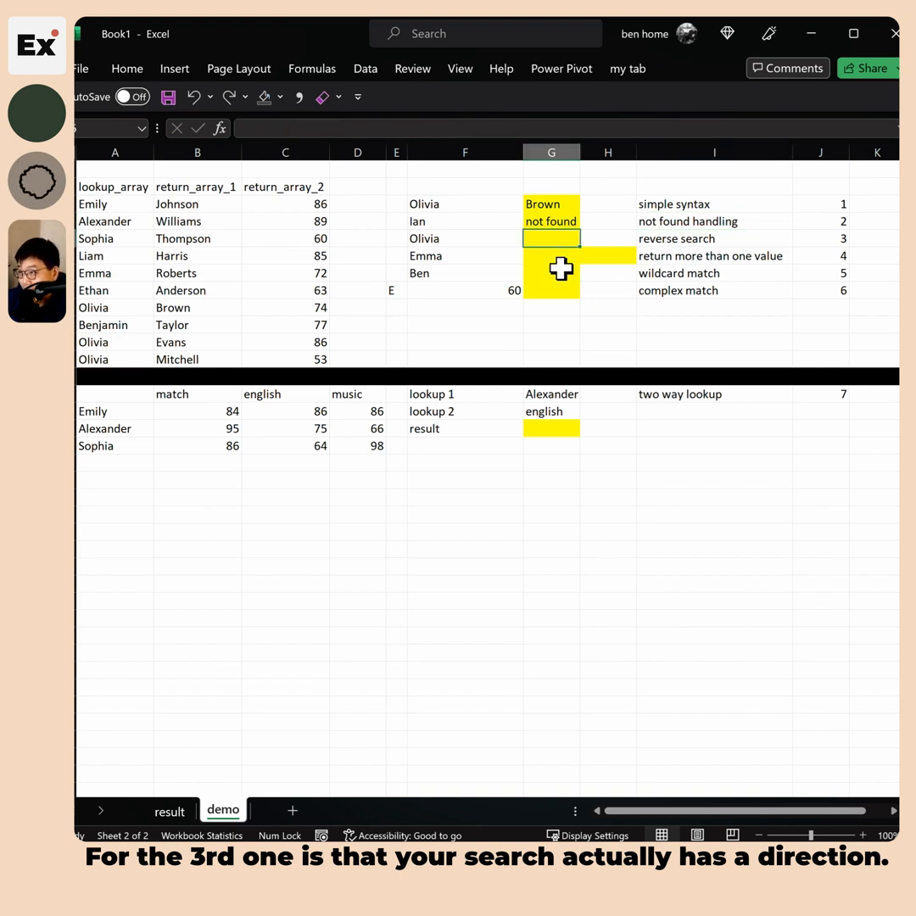
pyautogui.moveTo(149, 314); pyautogui.dragTo(112, 309)
pyautogui.click(115, 343)
pyautogui.click(116, 359)
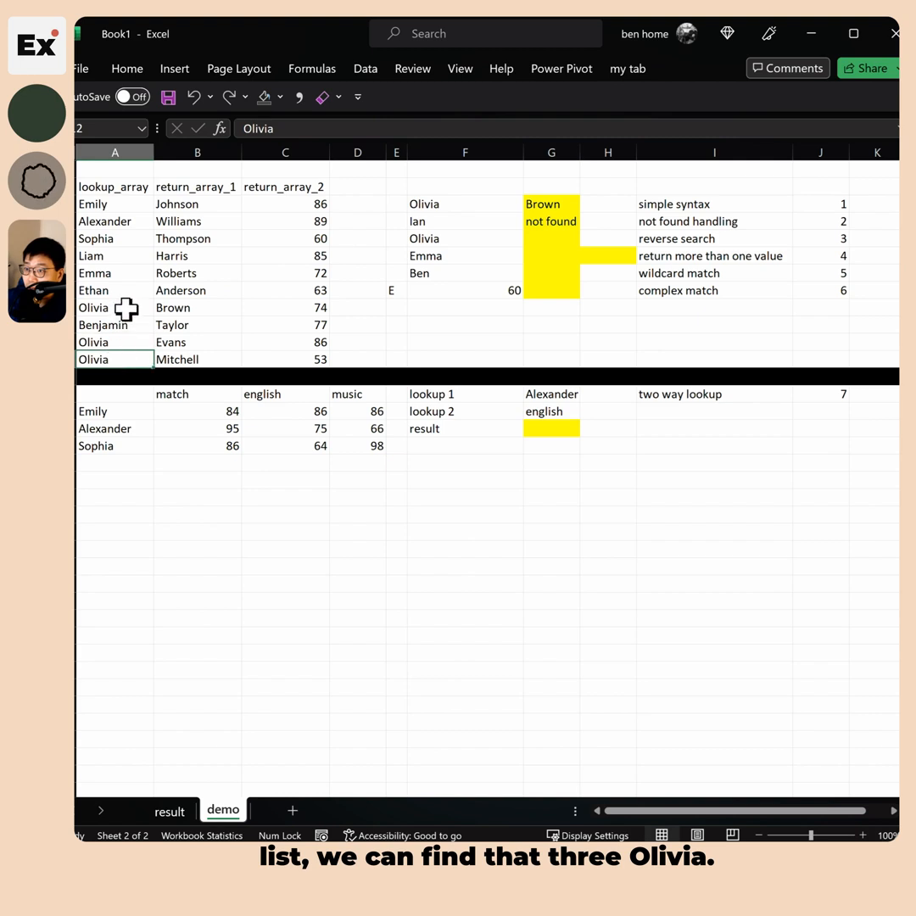
pyautogui.click(121, 344)
pyautogui.click(121, 359)
pyautogui.click(134, 311)
pyautogui.click(183, 309)
pyautogui.click(199, 341)
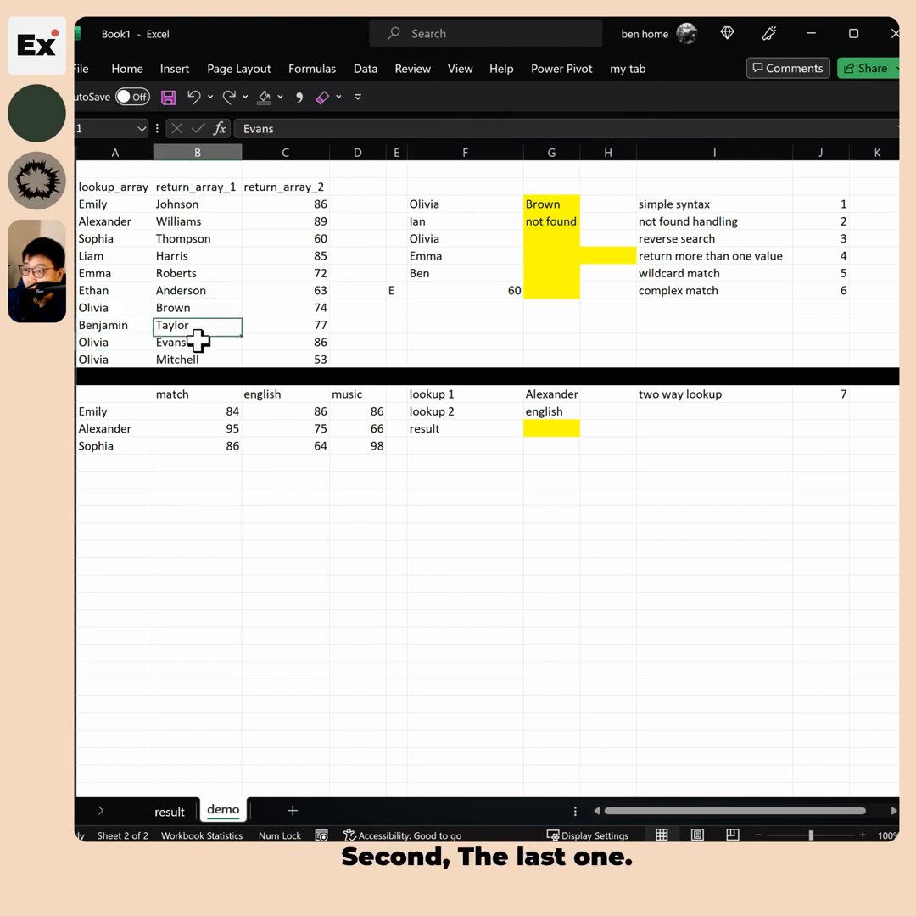
pyautogui.click(197, 359)
pyautogui.click(551, 238)
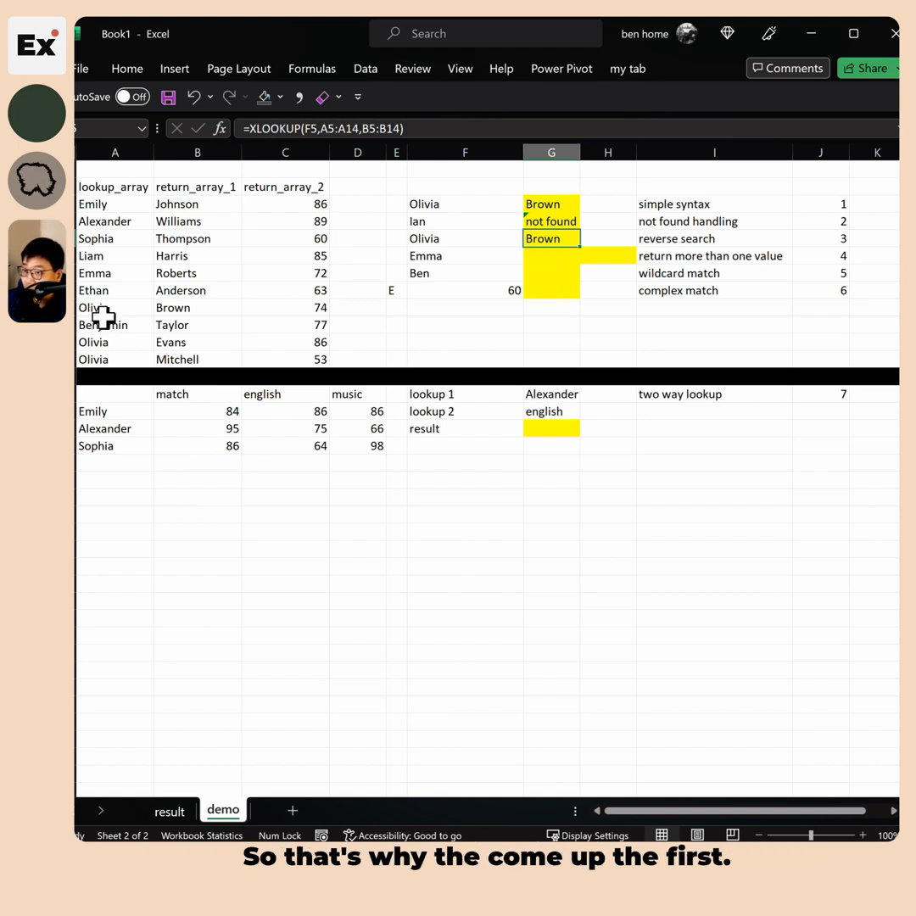
pyautogui.click(188, 309)
pyautogui.click(544, 241)
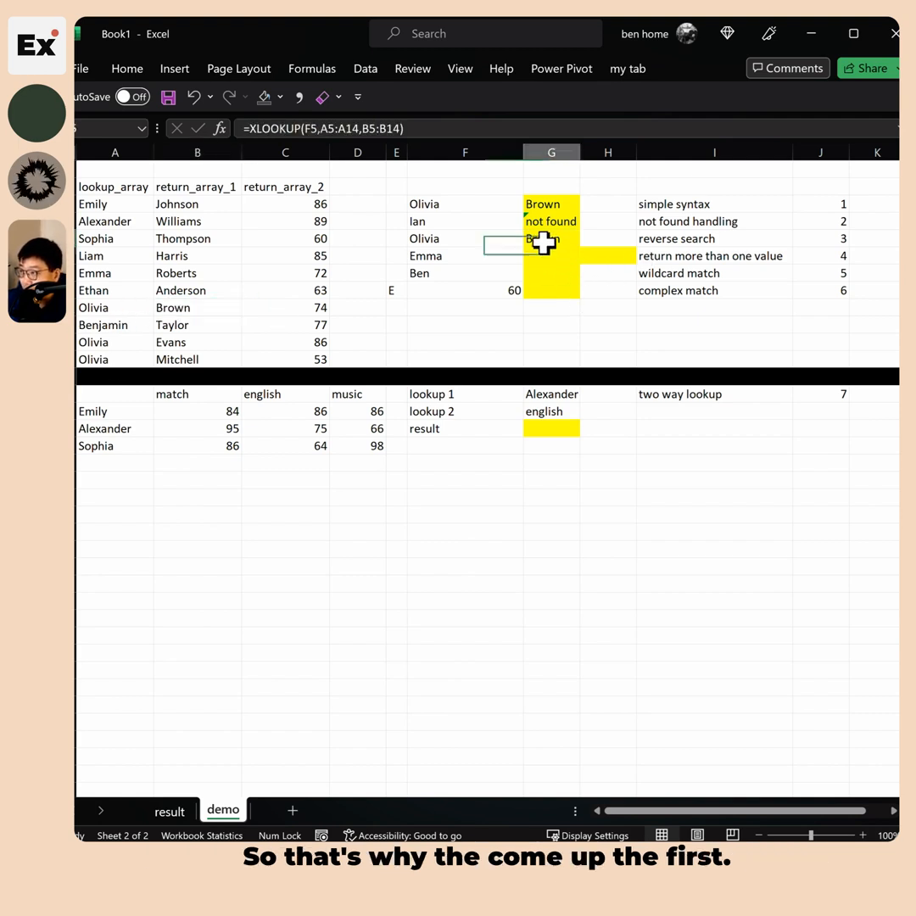
# Append ,,0,-1 to the second Olivia formula so it searches bottom-up
pyautogui.click(399, 127)
pyautogui.write(',')
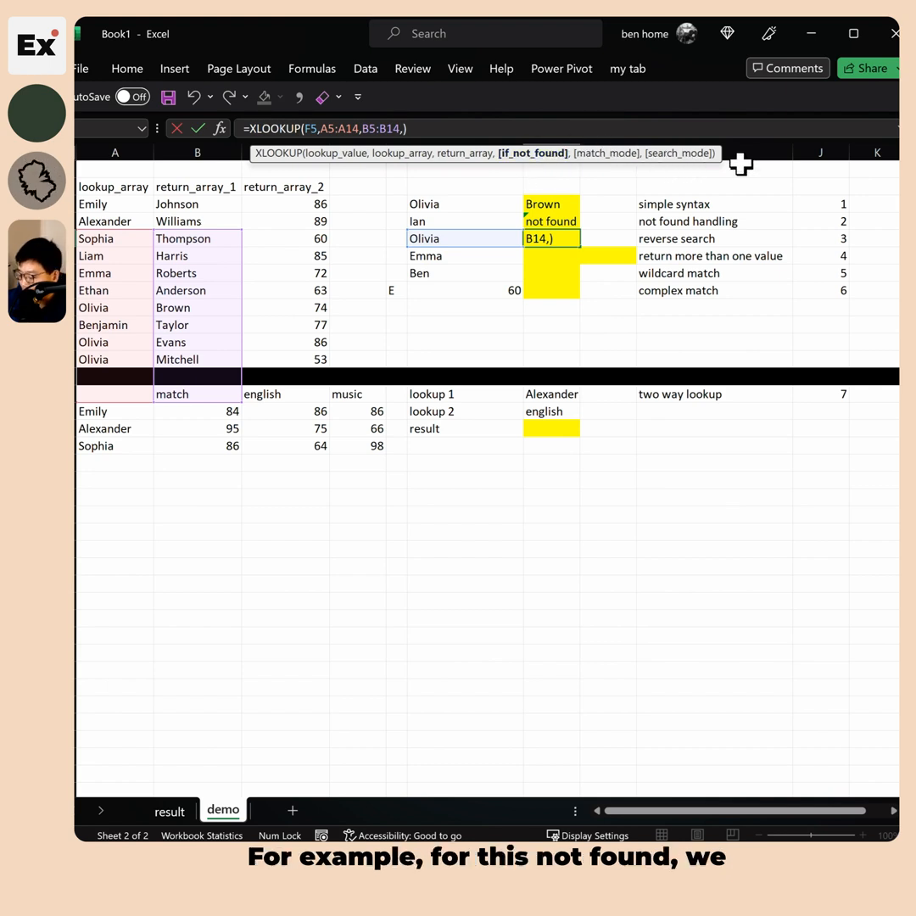
pyautogui.write(',')
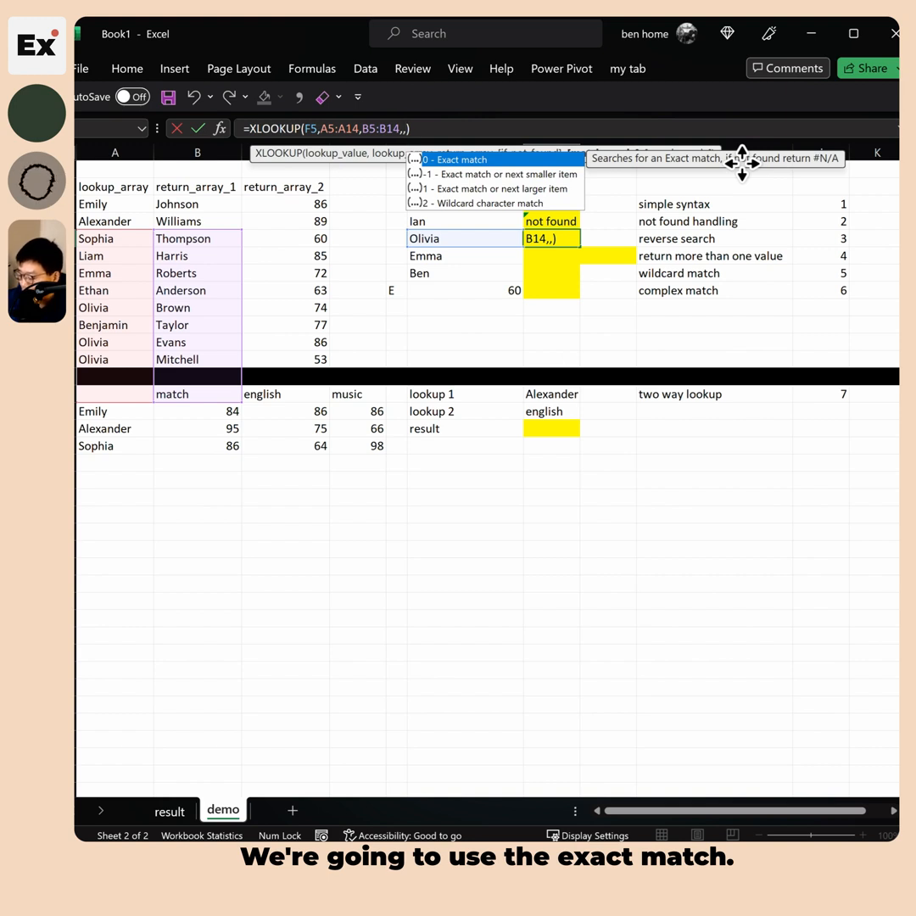
pyautogui.write('0,')
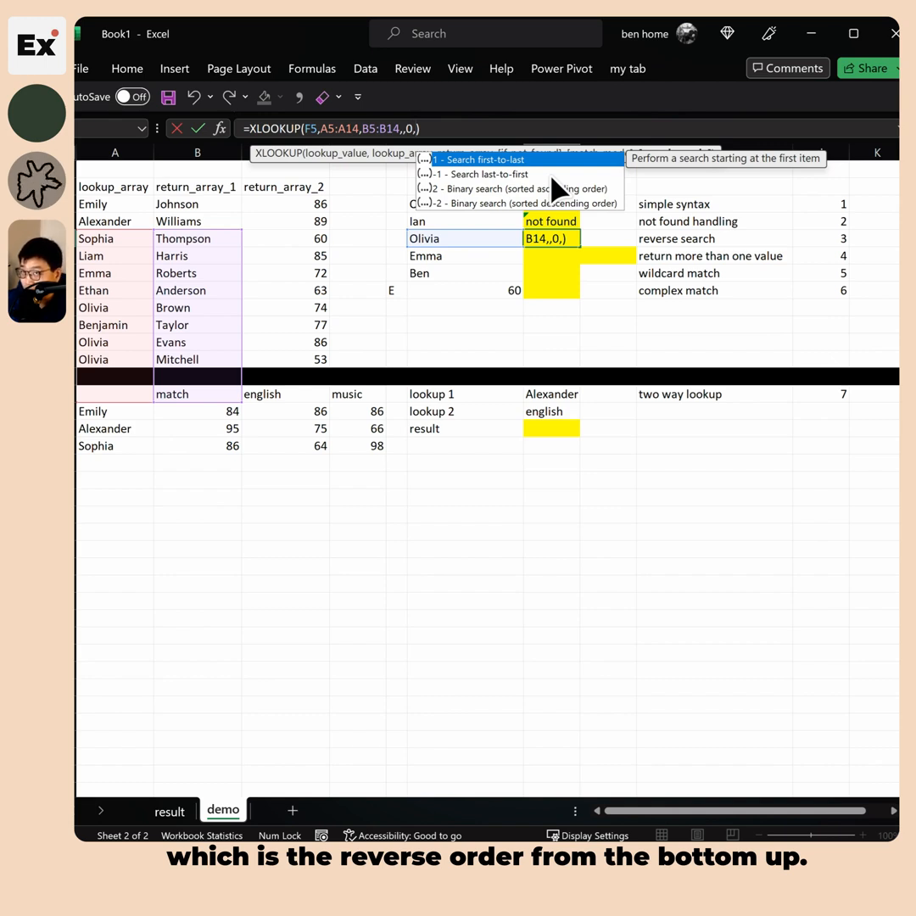
pyautogui.write('-1')
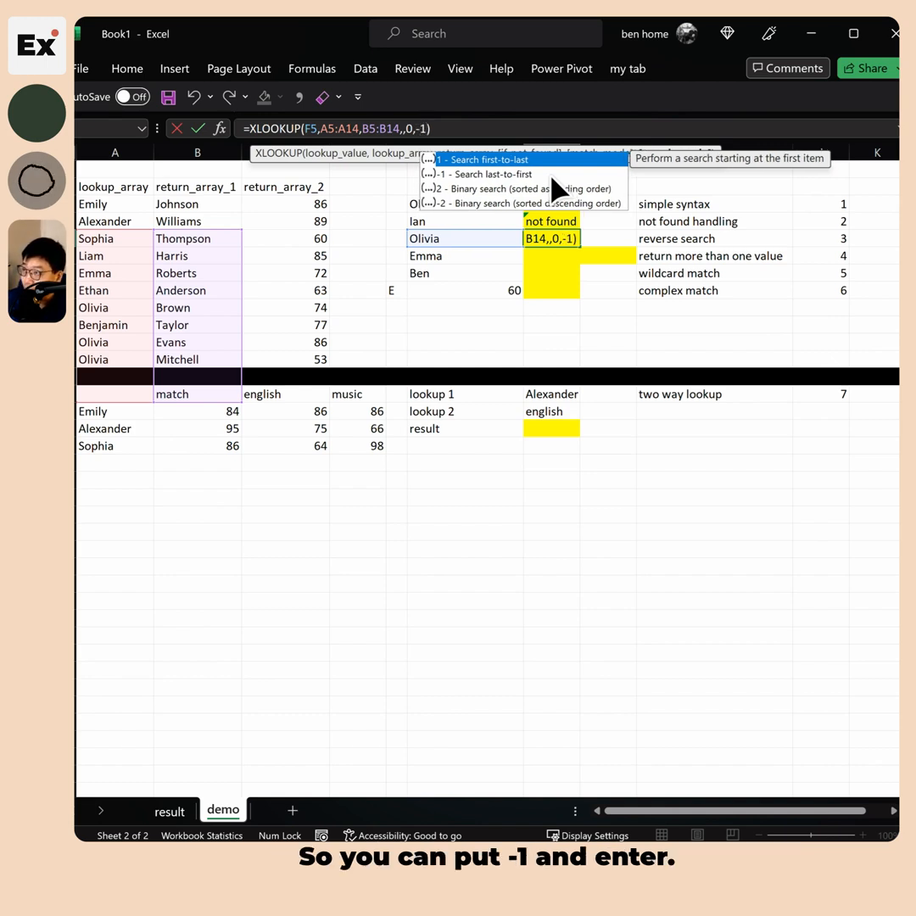
pyautogui.press('Return')
# Verify the reverse search returns Mitchell and review its -1 search direction and ranges
pyautogui.click(552, 239)
pyautogui.click(139, 359)
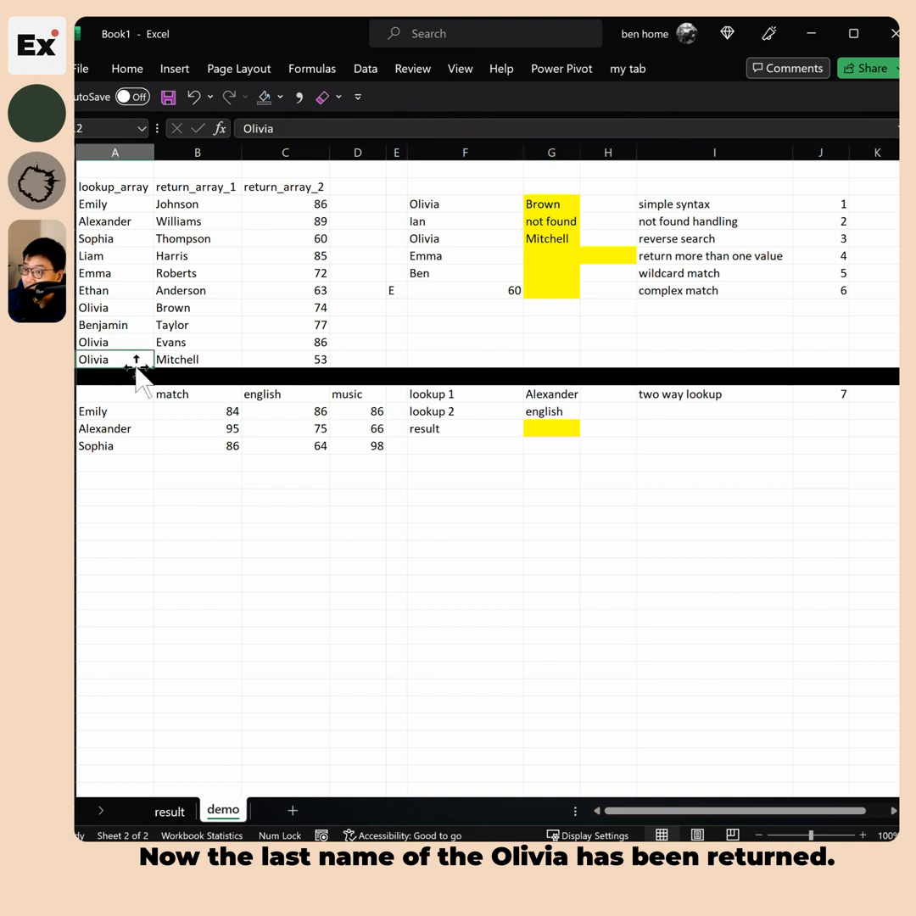
pyautogui.press('Right')
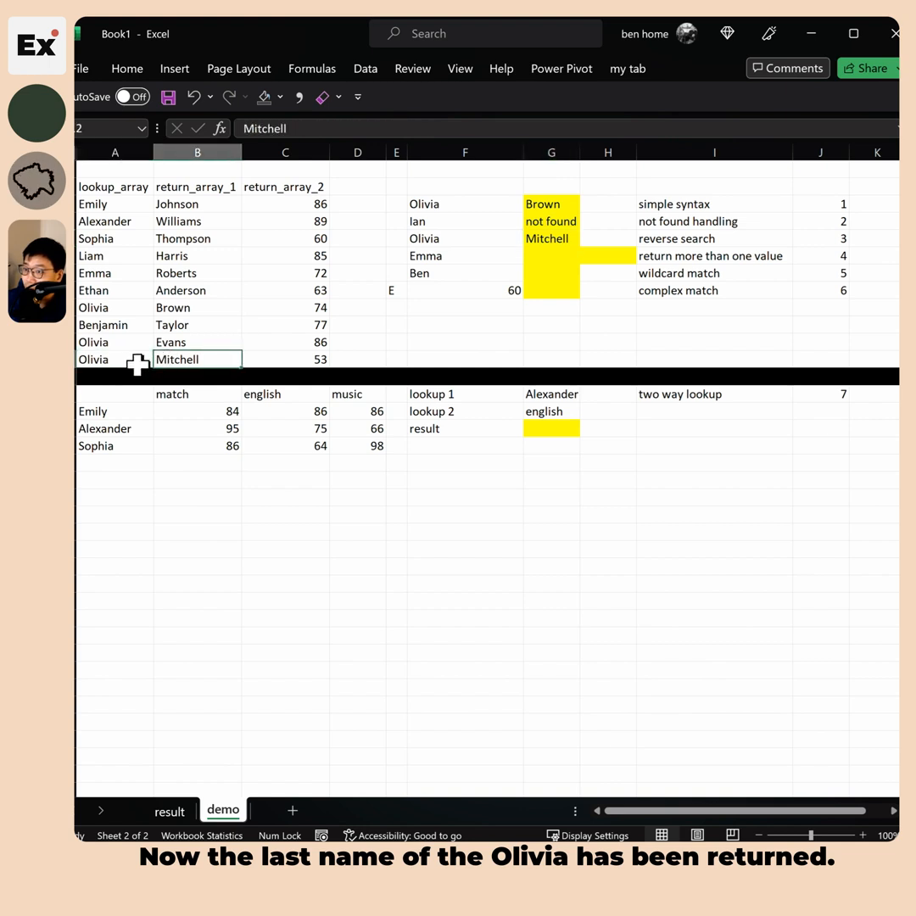
pyautogui.click(556, 239)
pyautogui.click(697, 237)
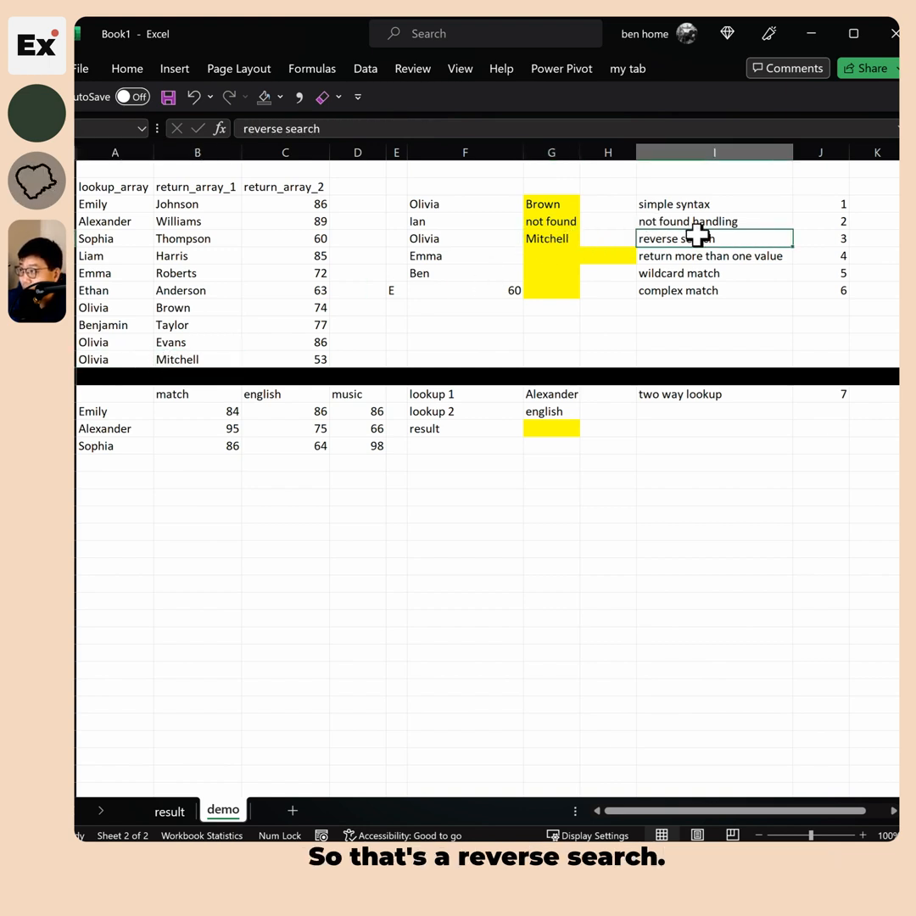
pyautogui.click(556, 241)
pyautogui.doubleClick(429, 128)
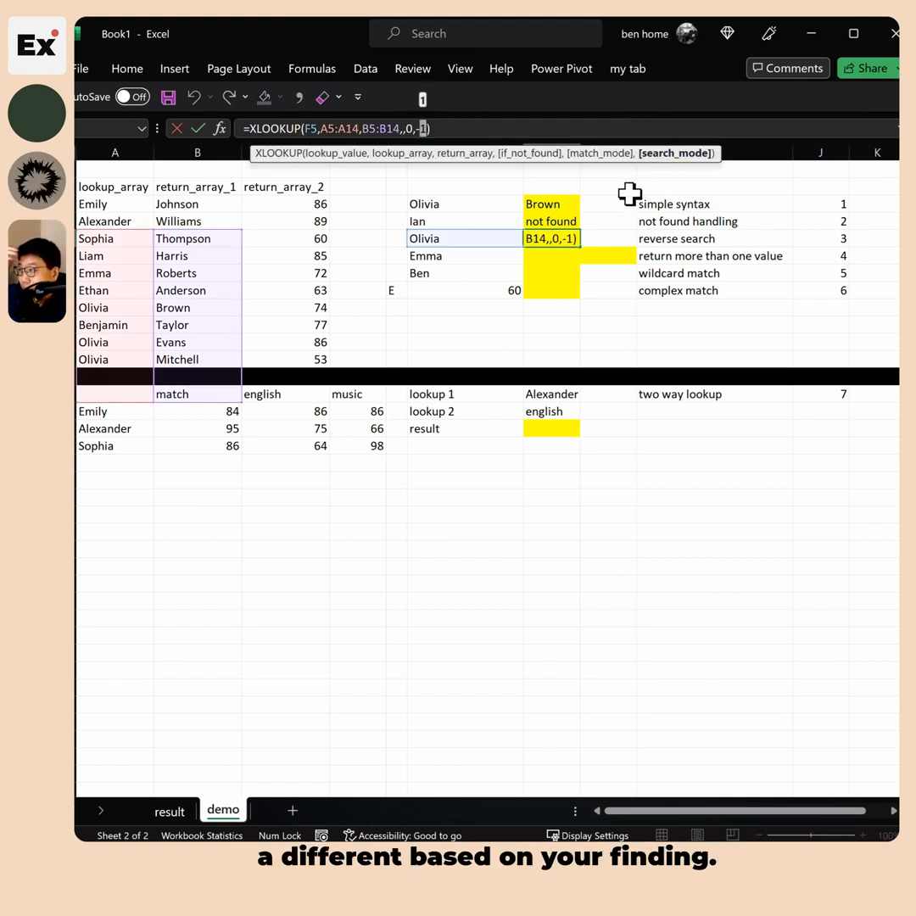
pyautogui.hotkey('ctrl', 'Return')
pyautogui.click(546, 206)
pyautogui.click(552, 239)
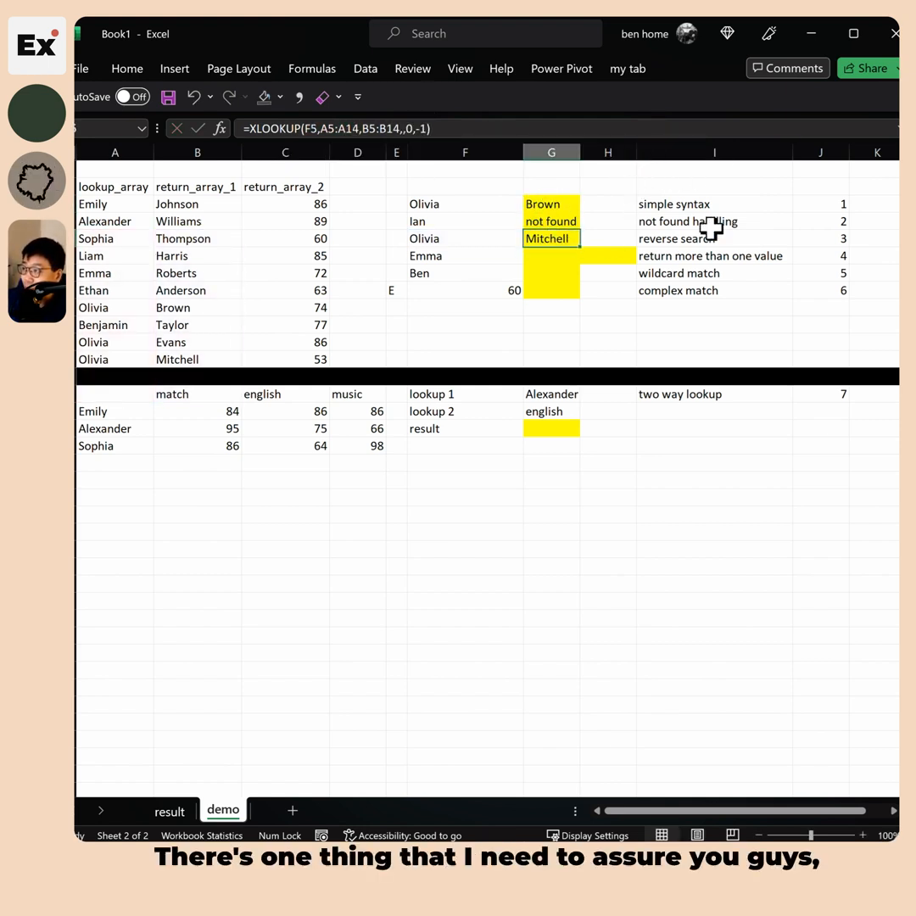
pyautogui.press('F2')
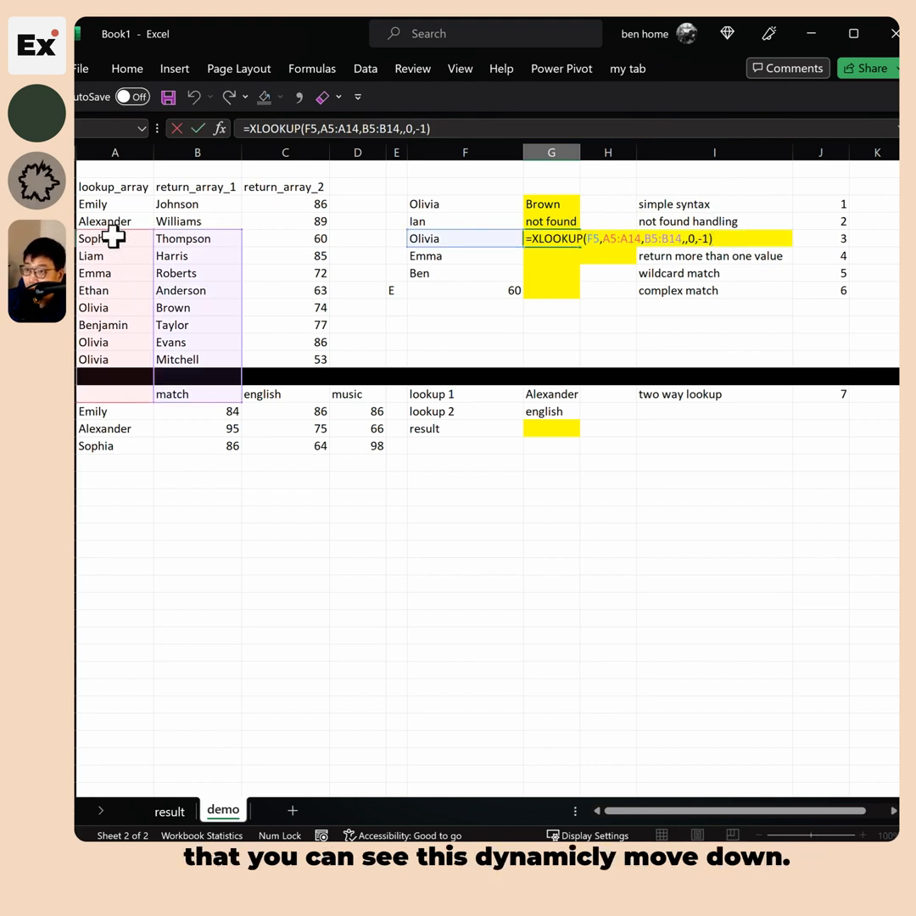
pyautogui.press('Escape')
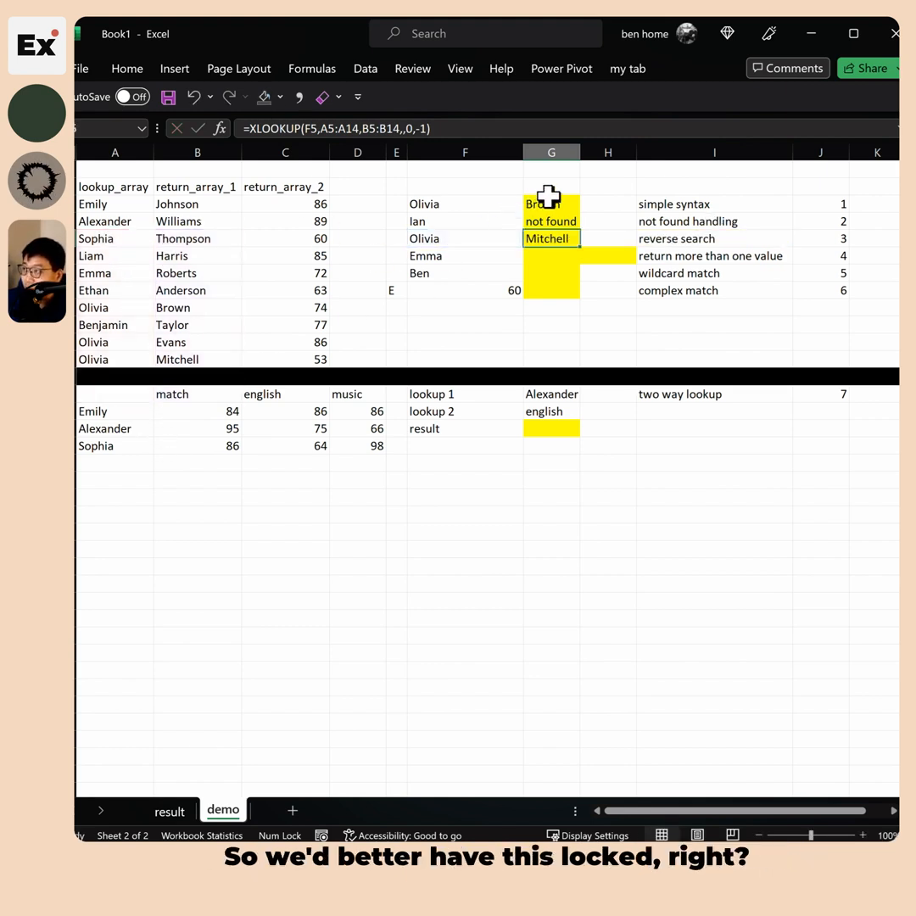
# Open the first lookup formula (Brown) for editing within its lookup range
pyautogui.click(547, 197)
pyautogui.click(319, 128)
pyautogui.click(335, 128)
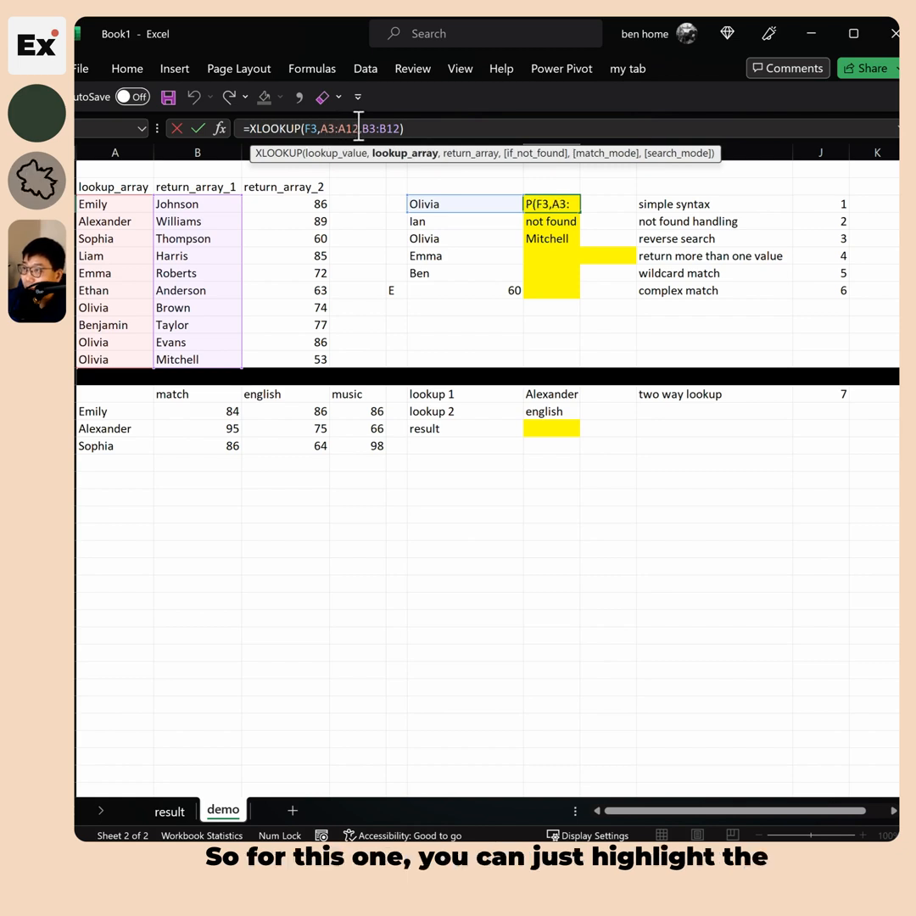
# Lock the first formula's ranges as $A$3:$A$12 and $B$3:$B$12 and copy it down two cells
pyautogui.moveTo(359, 128); pyautogui.dragTo(321, 128)
pyautogui.press('F4')
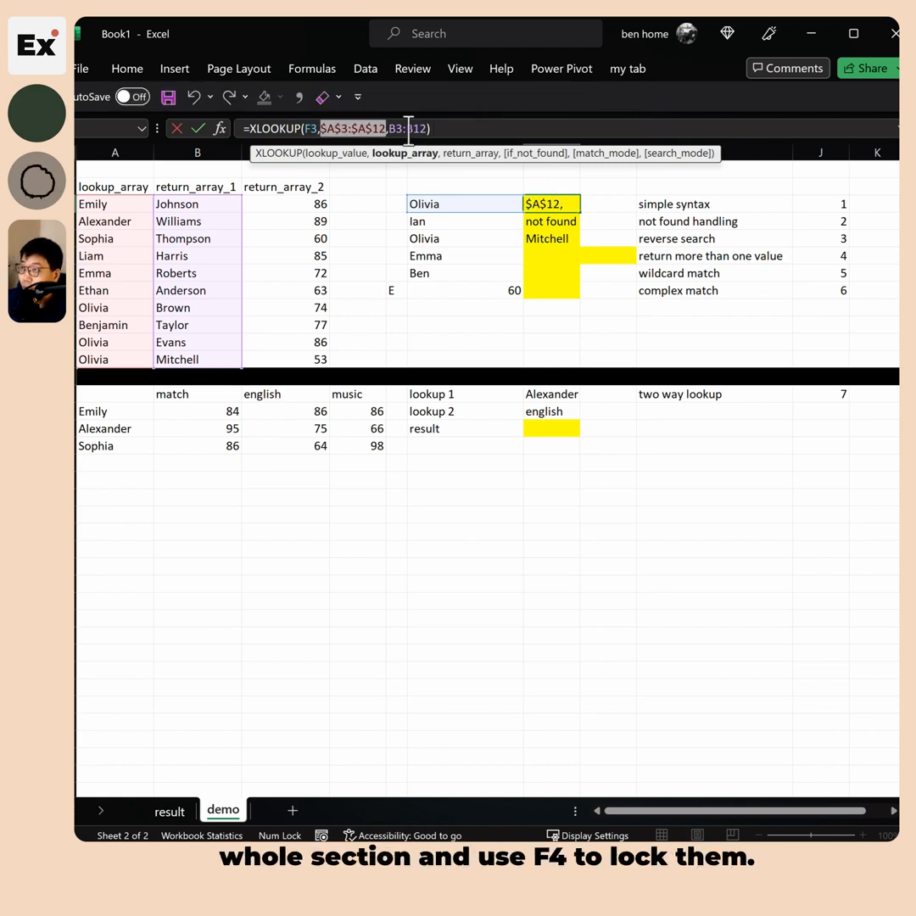
pyautogui.moveTo(389, 128); pyautogui.dragTo(425, 128)
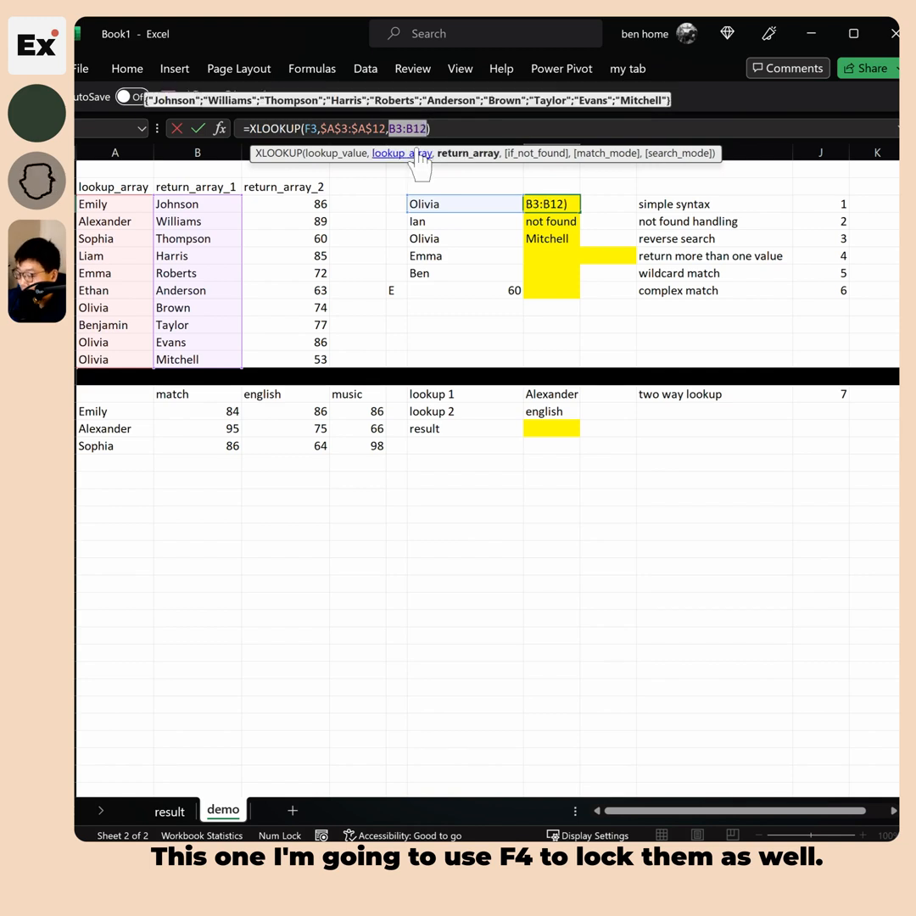
pyautogui.press('F4')
pyautogui.hotkey('ctrl', 'Return')
pyautogui.hotkey('ctrl', 'c')
pyautogui.press('Down')
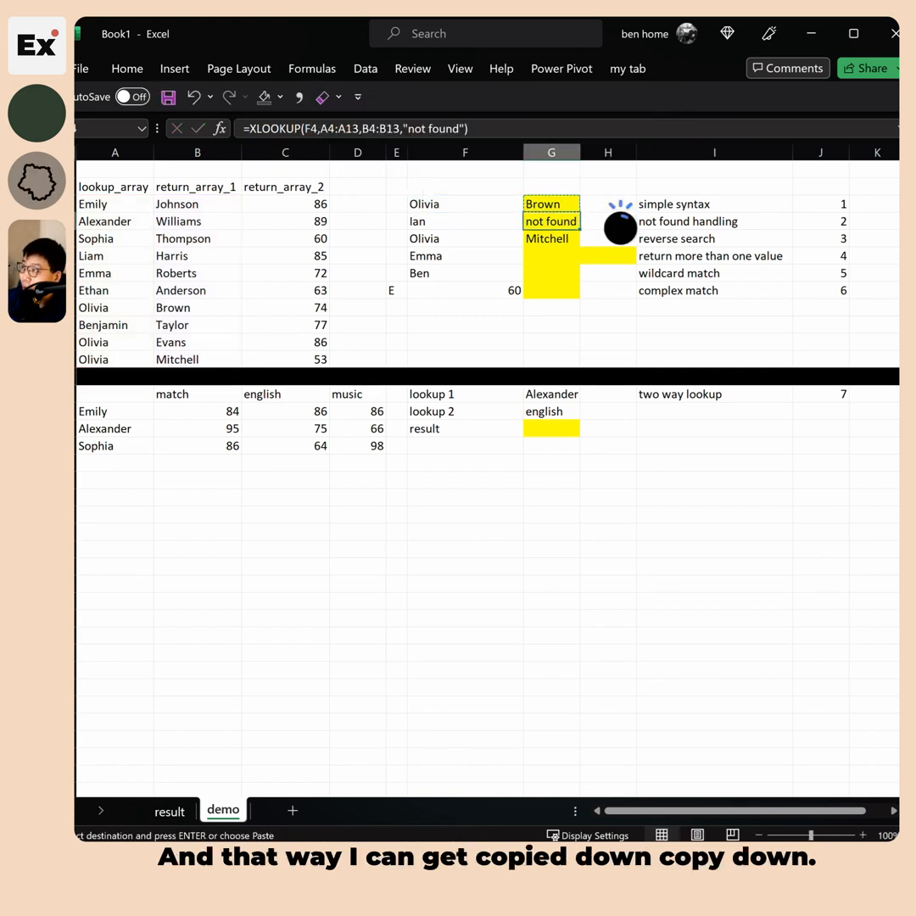
pyautogui.hotkey('ctrl', 'v')
pyautogui.click(556, 241)
pyautogui.hotkey('ctrl', 'v')
# Re-add "not found" to Ian's formula and ,,,-1 to the second Olivia formula
pyautogui.click(556, 220)
pyautogui.press('Escape')
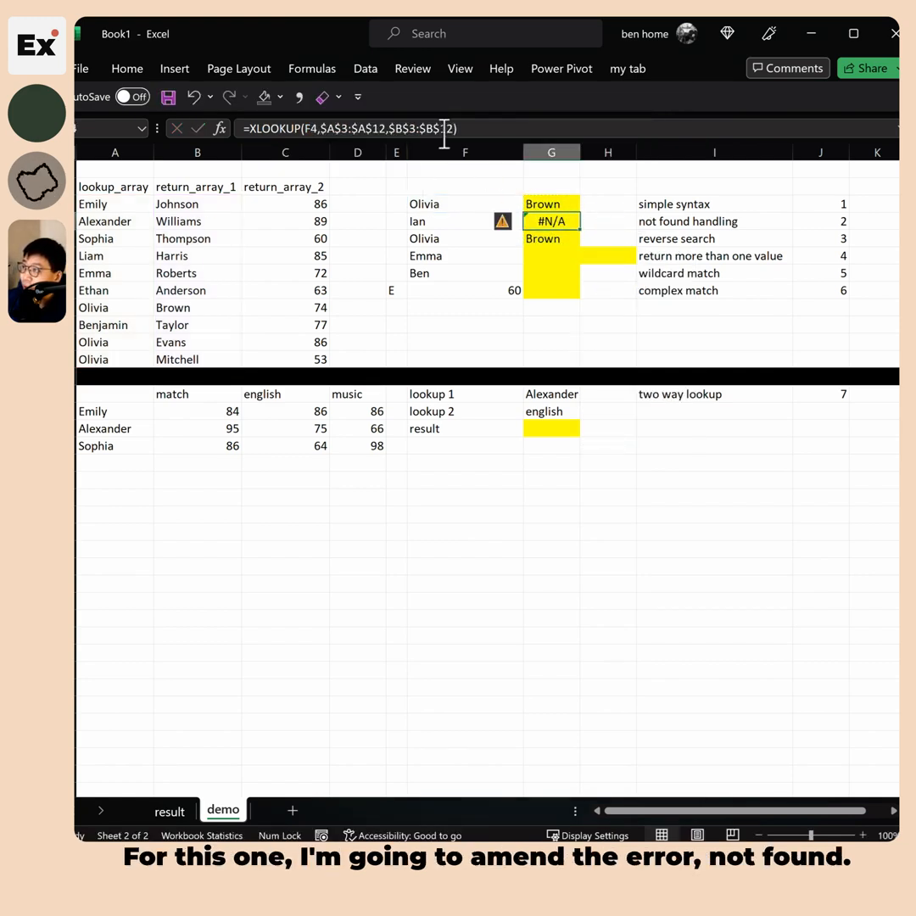
pyautogui.click(453, 128)
pyautogui.write('m,')
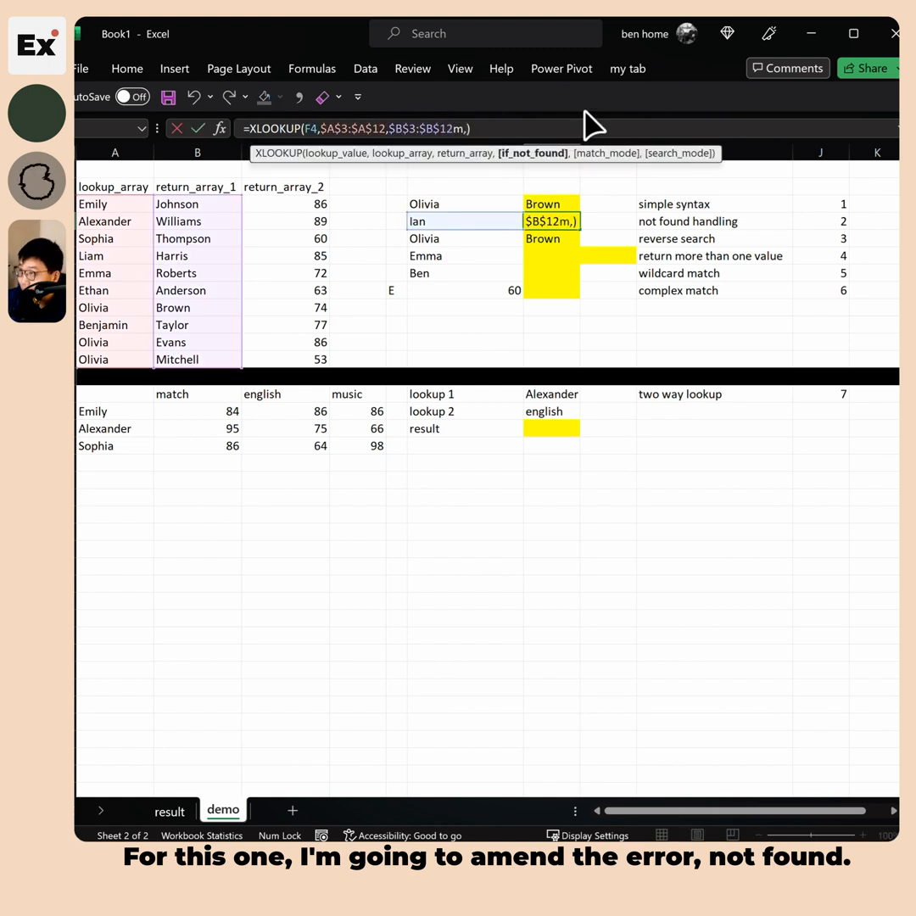
pyautogui.write('not found"')
pyautogui.press('Return')
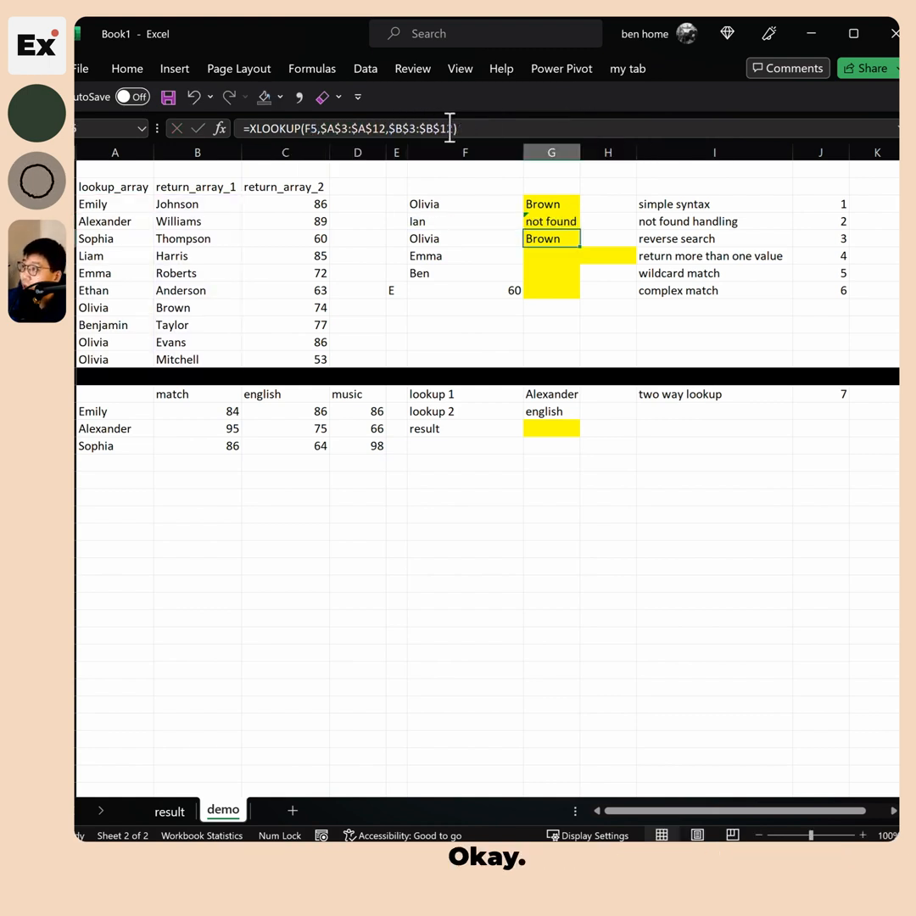
pyautogui.click(454, 127)
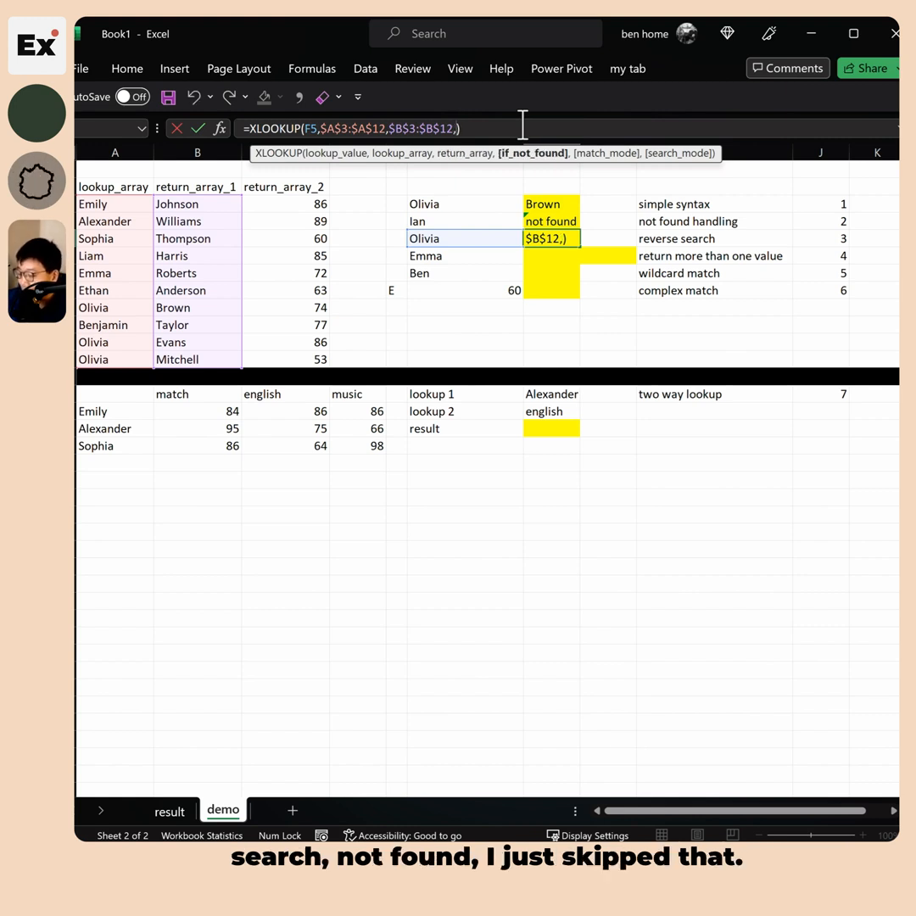
pyautogui.write(',,')
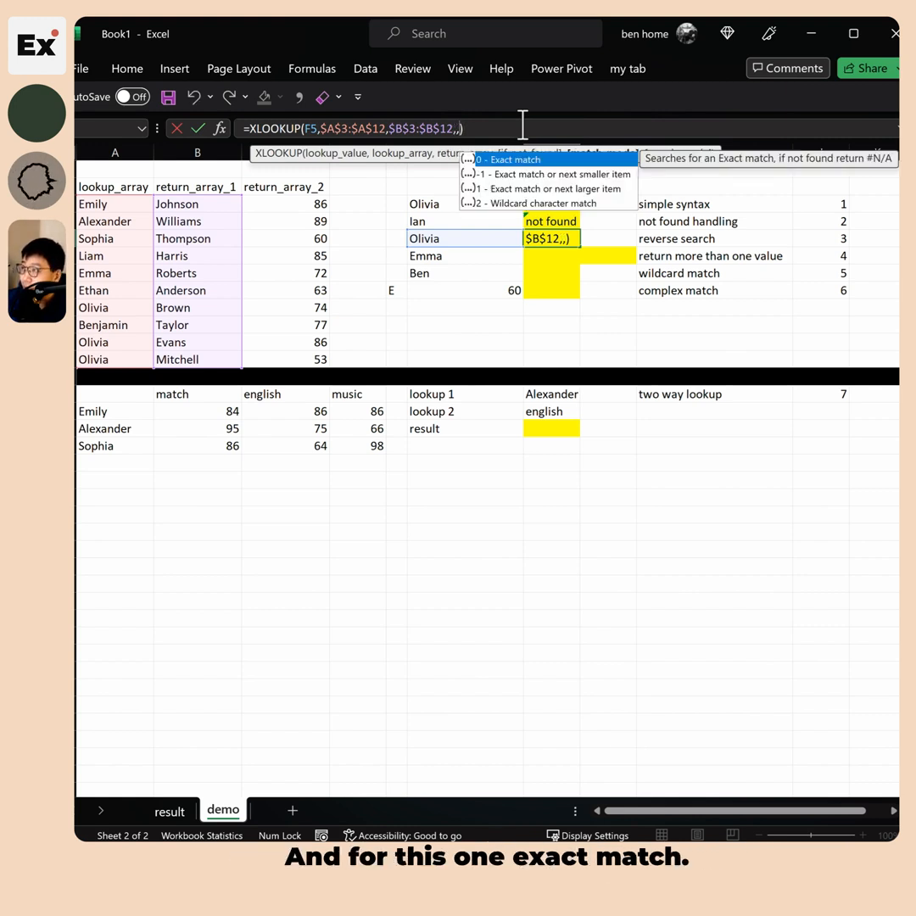
pyautogui.write(',')
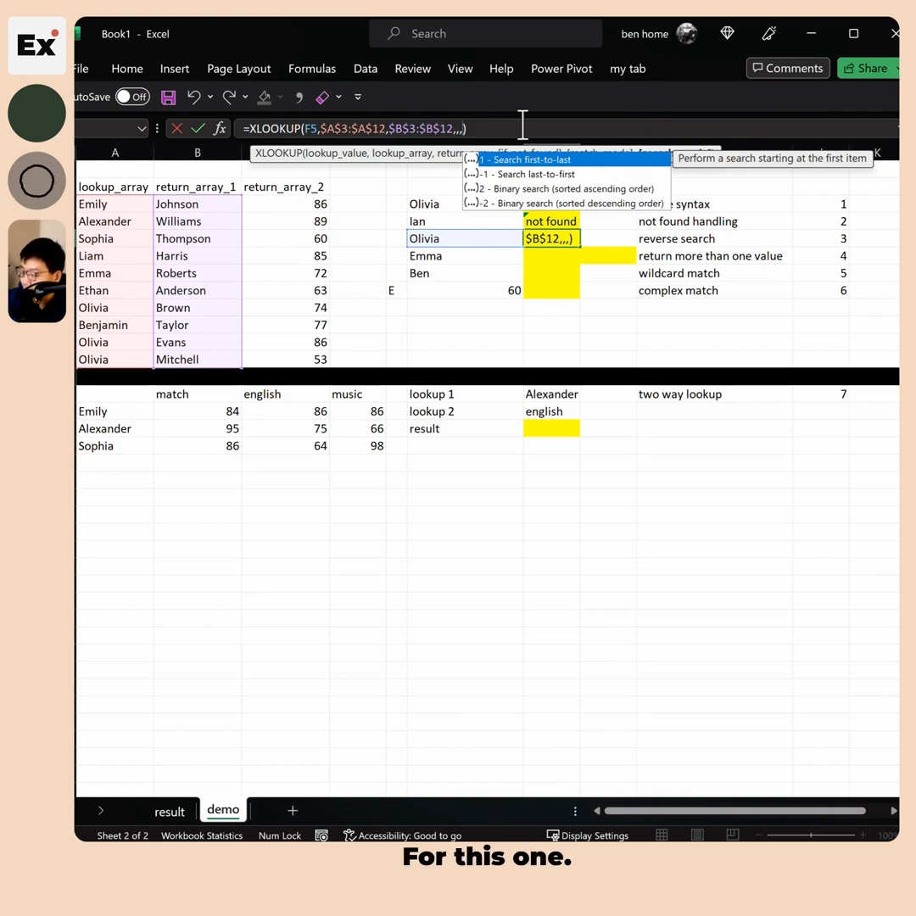
pyautogui.write('-1')
pyautogui.press('Return')
pyautogui.click(689, 255)
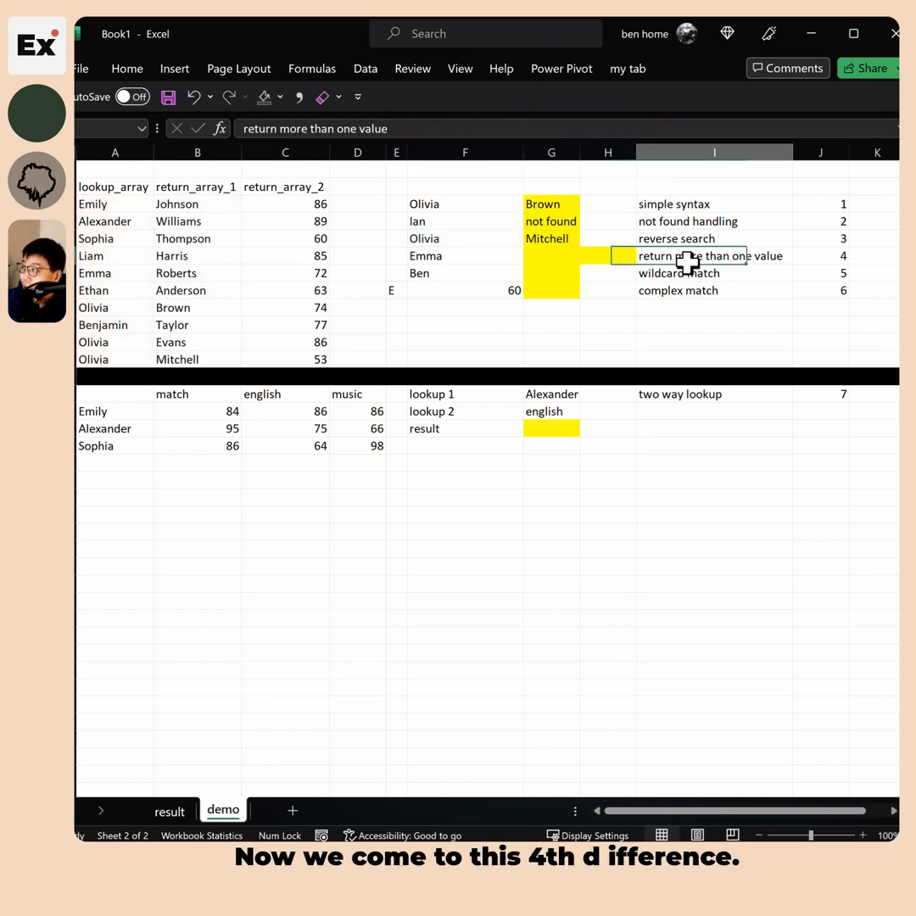
# Point out Emma's example row and her Roberts and 72 values in the list
pyautogui.moveTo(465, 256); pyautogui.dragTo(845, 204)
pyautogui.click(639, 257)
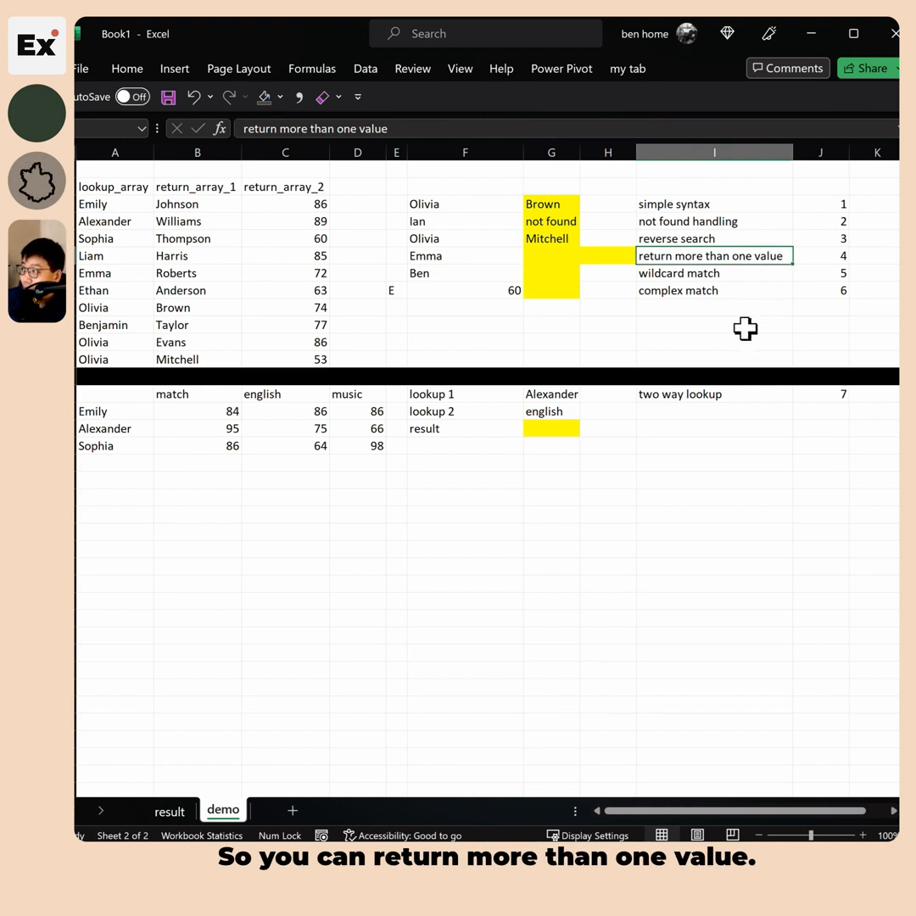
pyautogui.click(431, 254)
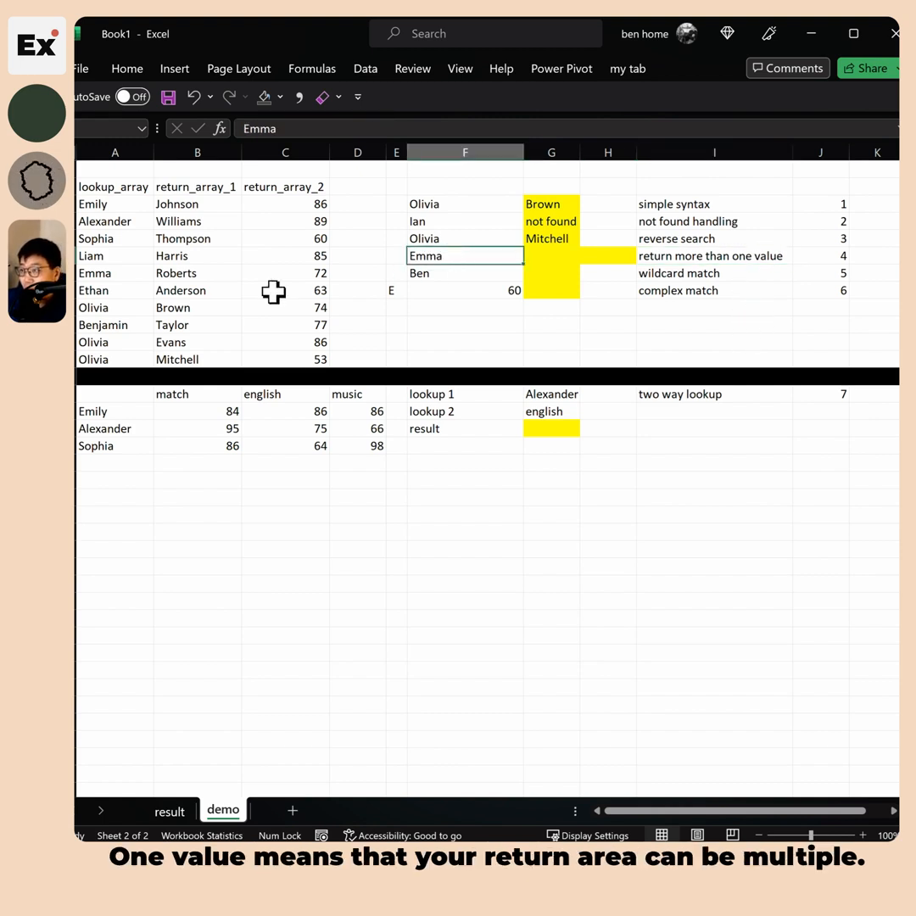
pyautogui.moveTo(188, 201); pyautogui.dragTo(259, 352)
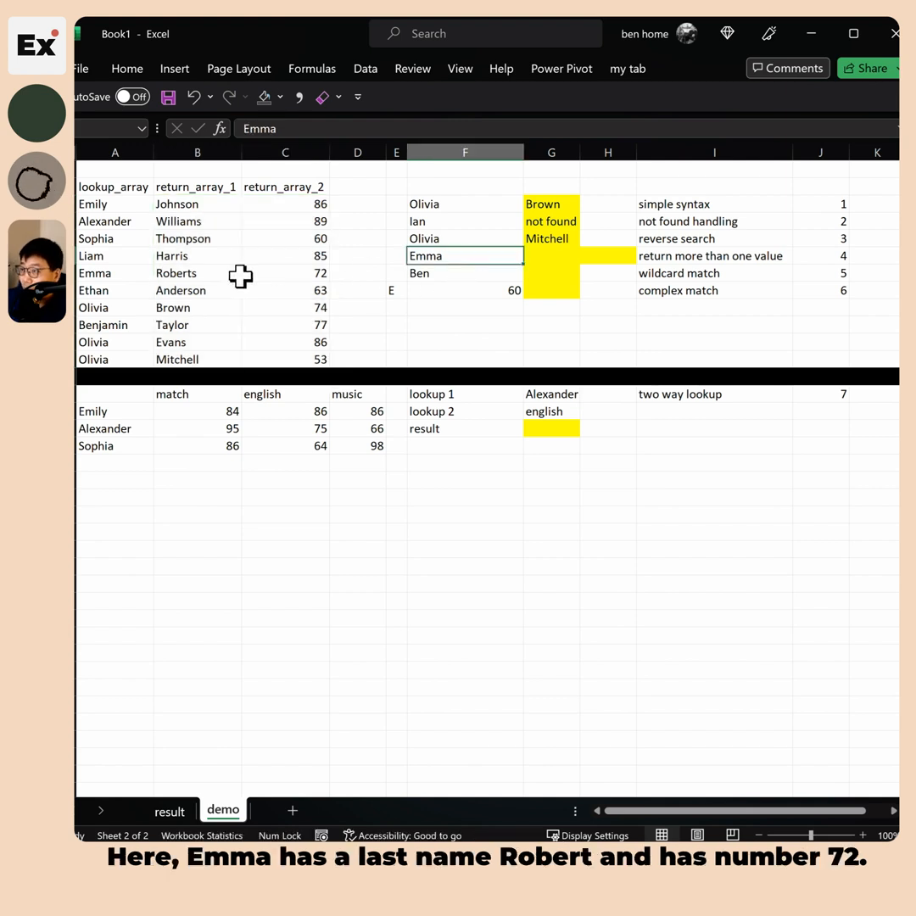
pyautogui.press('Home')
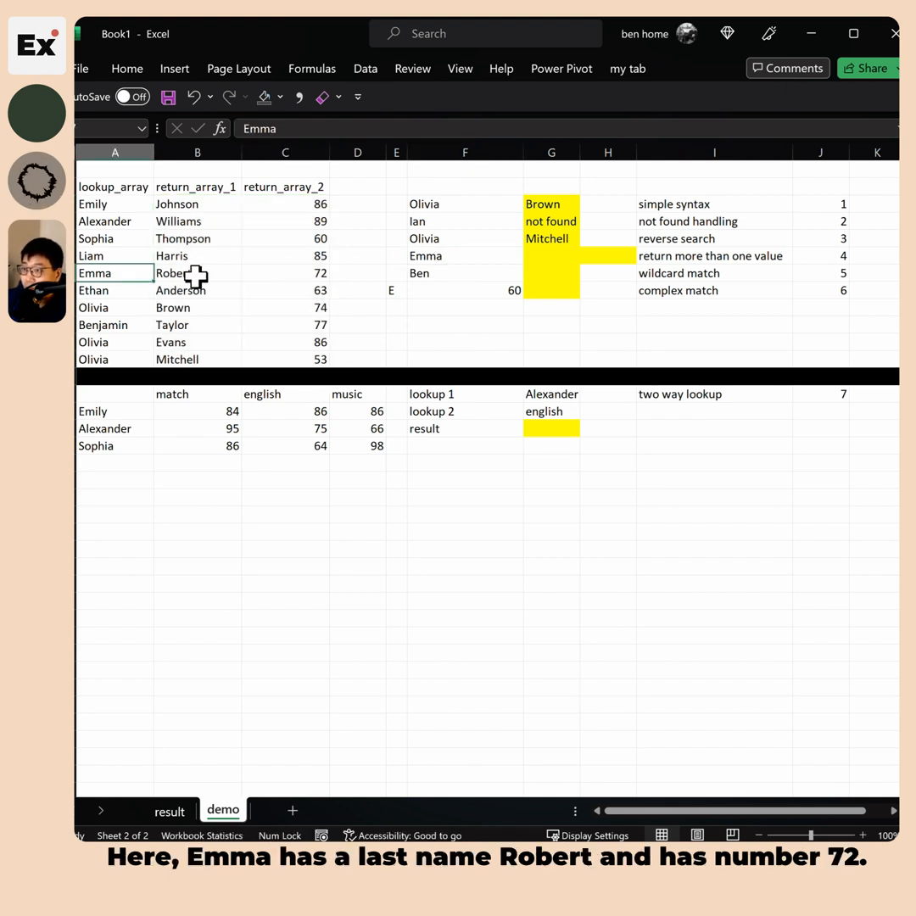
pyautogui.press('Right')
pyautogui.press('Right')
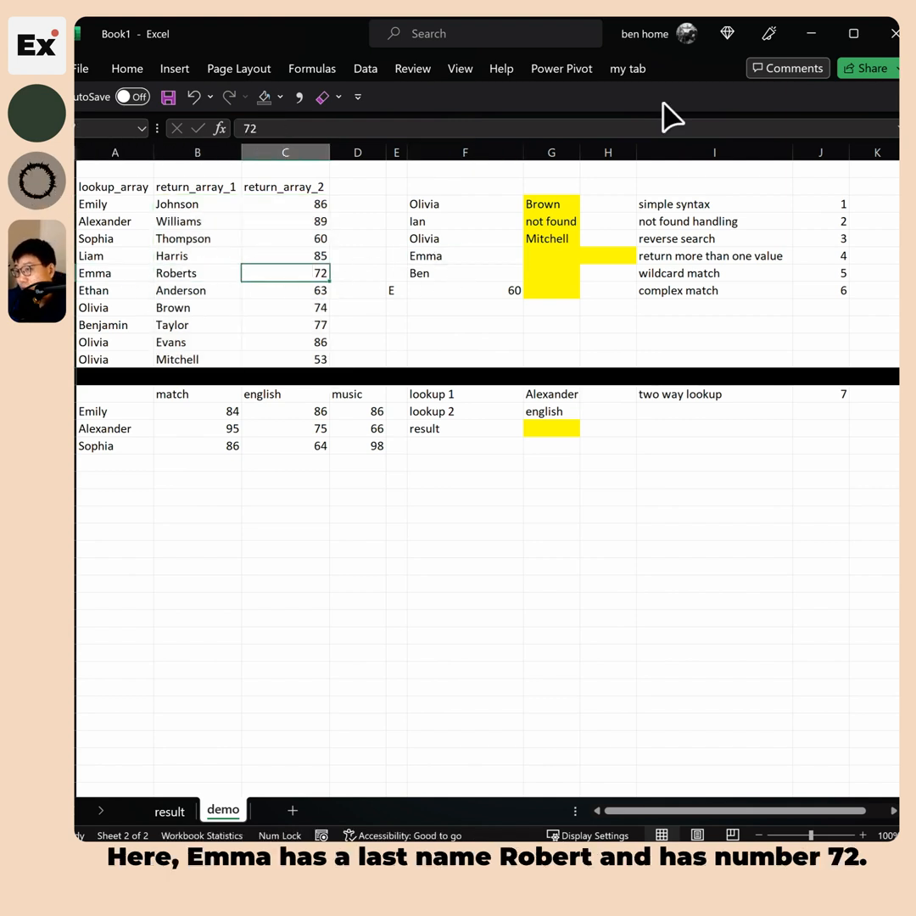
pyautogui.moveTo(191, 274); pyautogui.dragTo(270, 273)
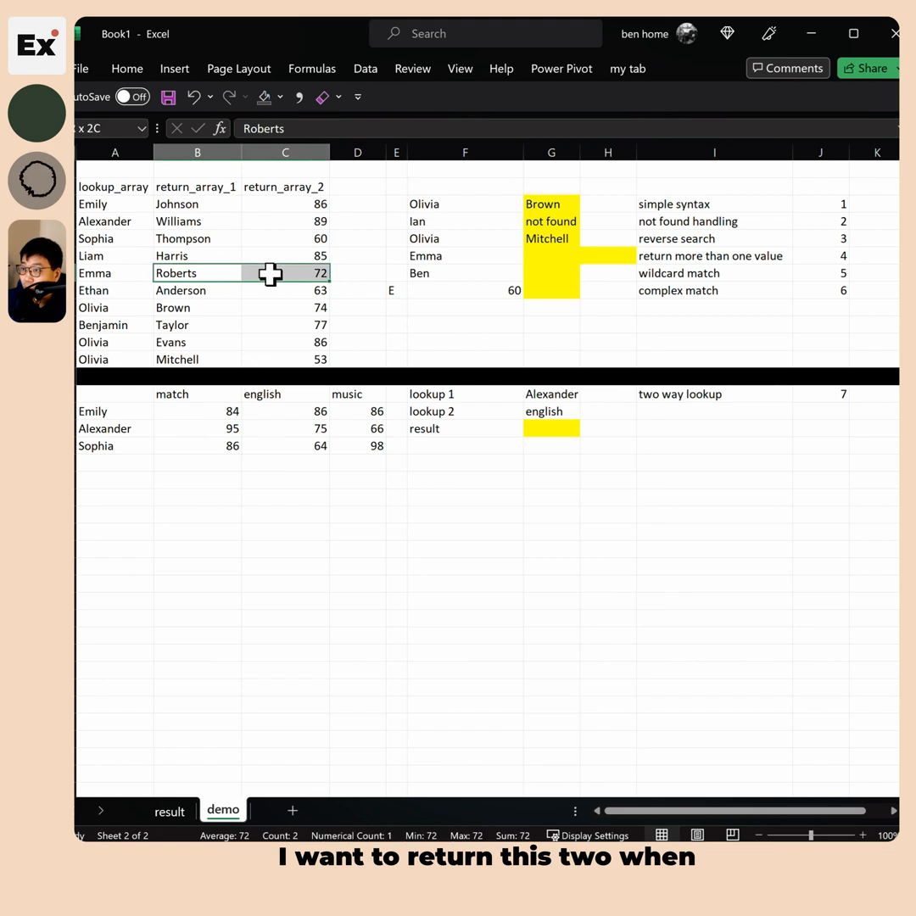
pyautogui.click(119, 272)
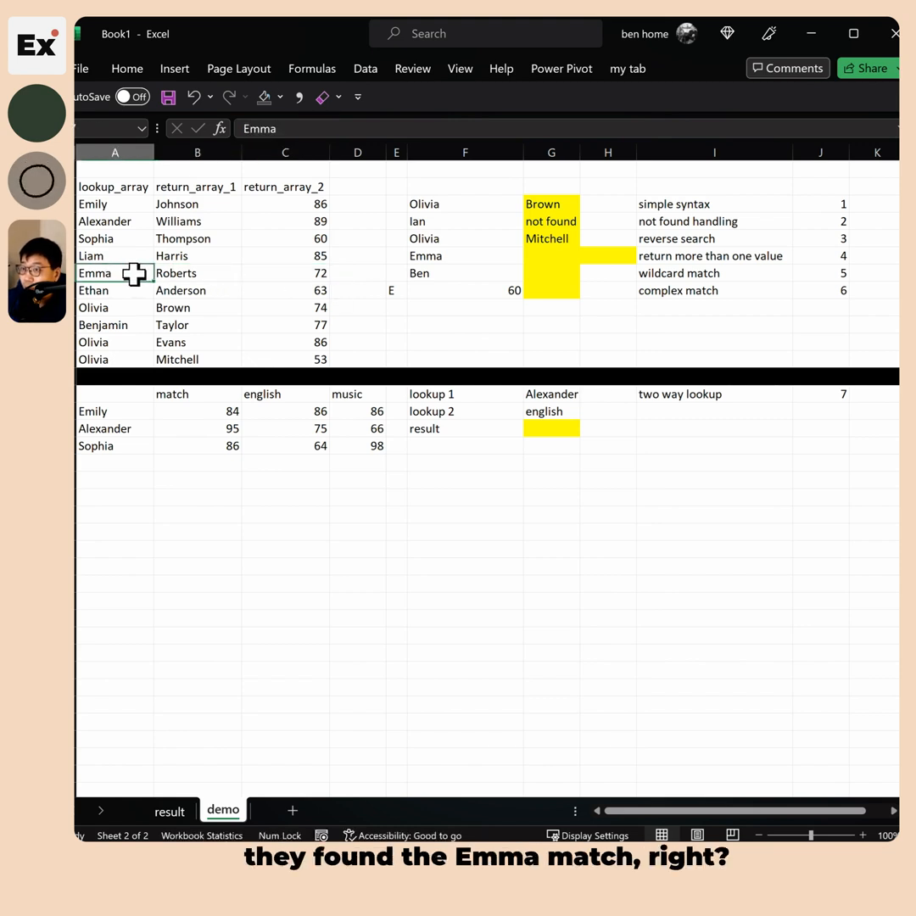
# Copy the Mitchell reverse-search formula from G5 into Emma's result cell G6
pyautogui.click(552, 254)
pyautogui.click(564, 240)
pyautogui.hotkey('ctrl', 'c')
pyautogui.click(570, 255)
pyautogui.hotkey('ctrl', 'v')
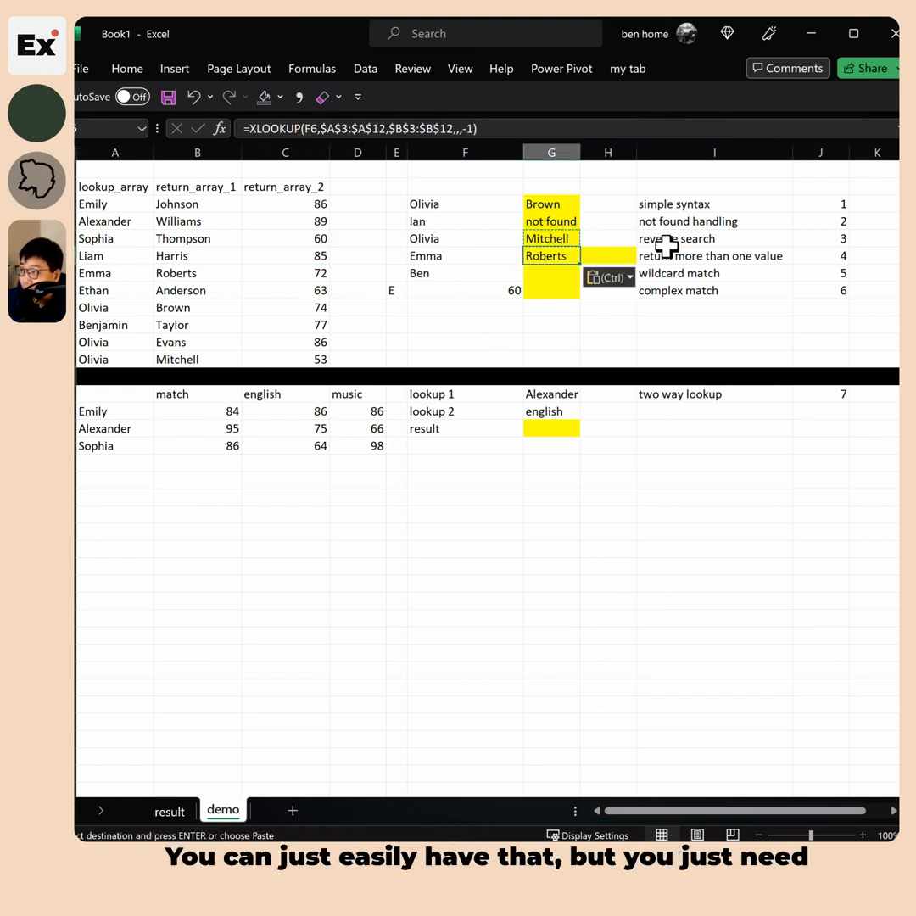
# Change Emma's return array to the locked $B$3:$C$12 so Roberts and 72 both return
pyautogui.press('F2')
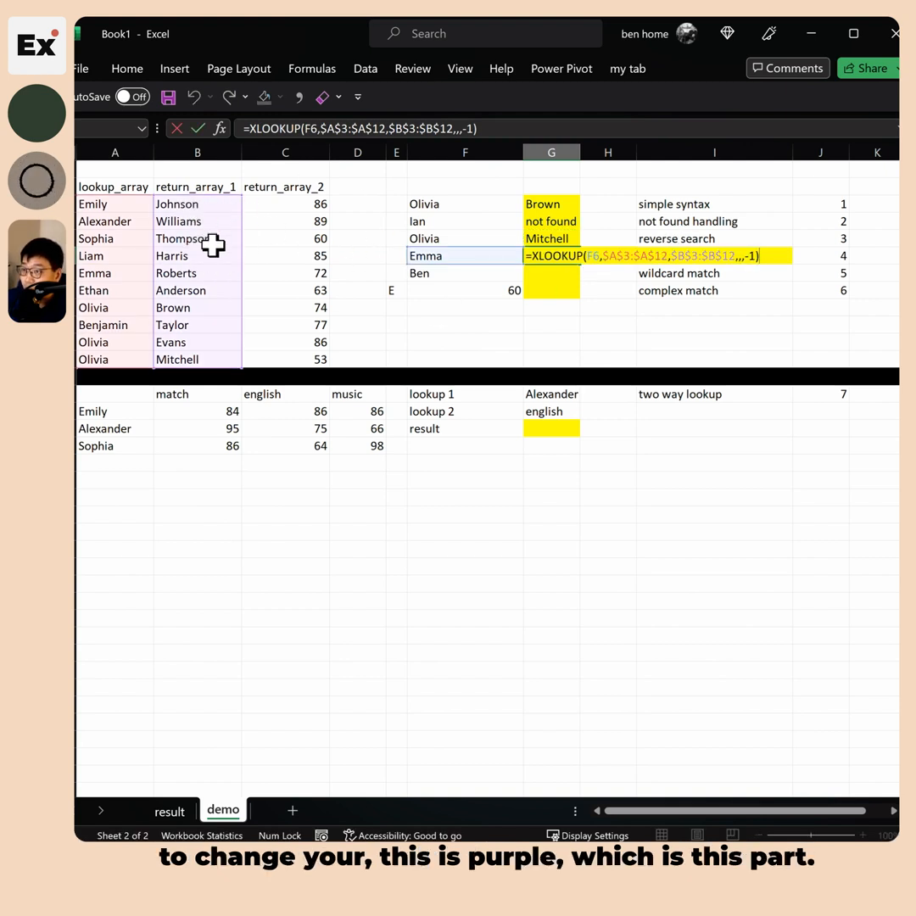
pyautogui.doubleClick(391, 127)
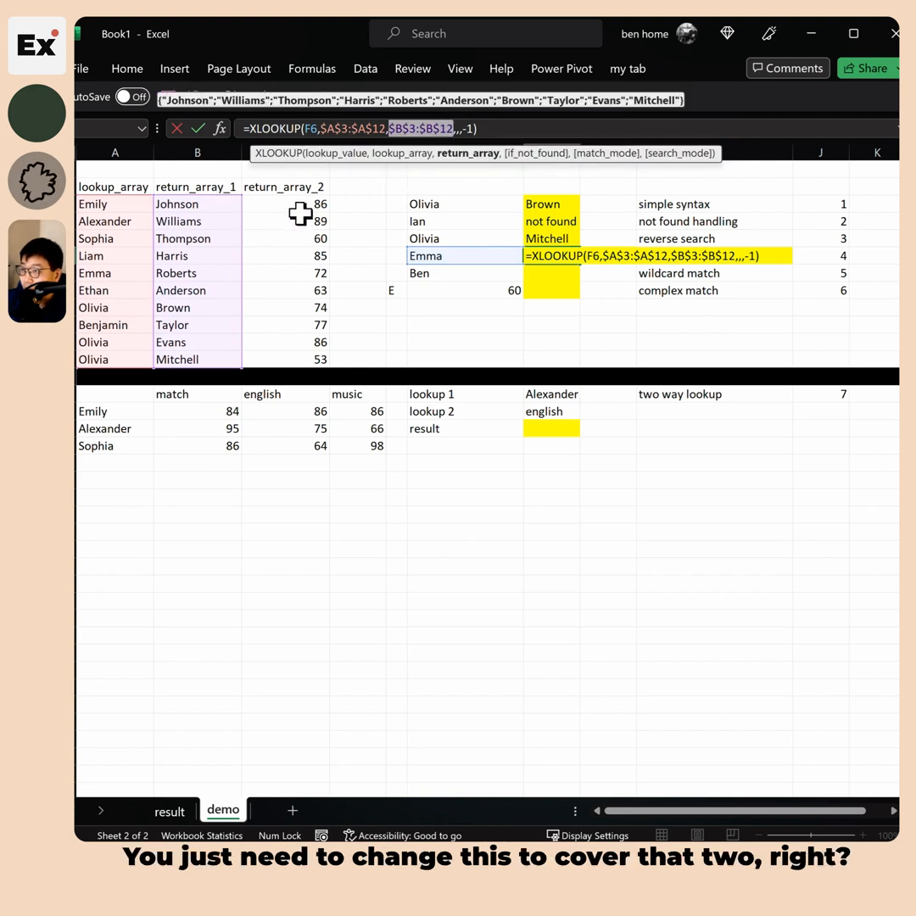
pyautogui.moveTo(214, 204); pyautogui.dragTo(316, 360)
pyautogui.press('F4')
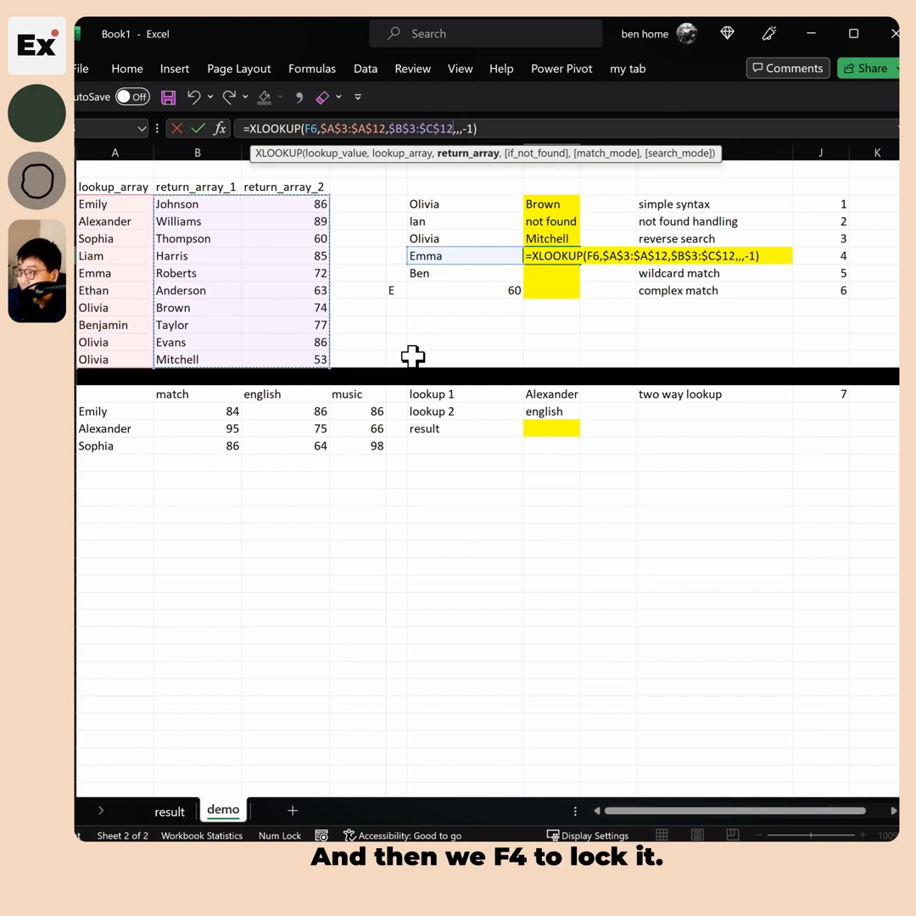
pyautogui.press('Return')
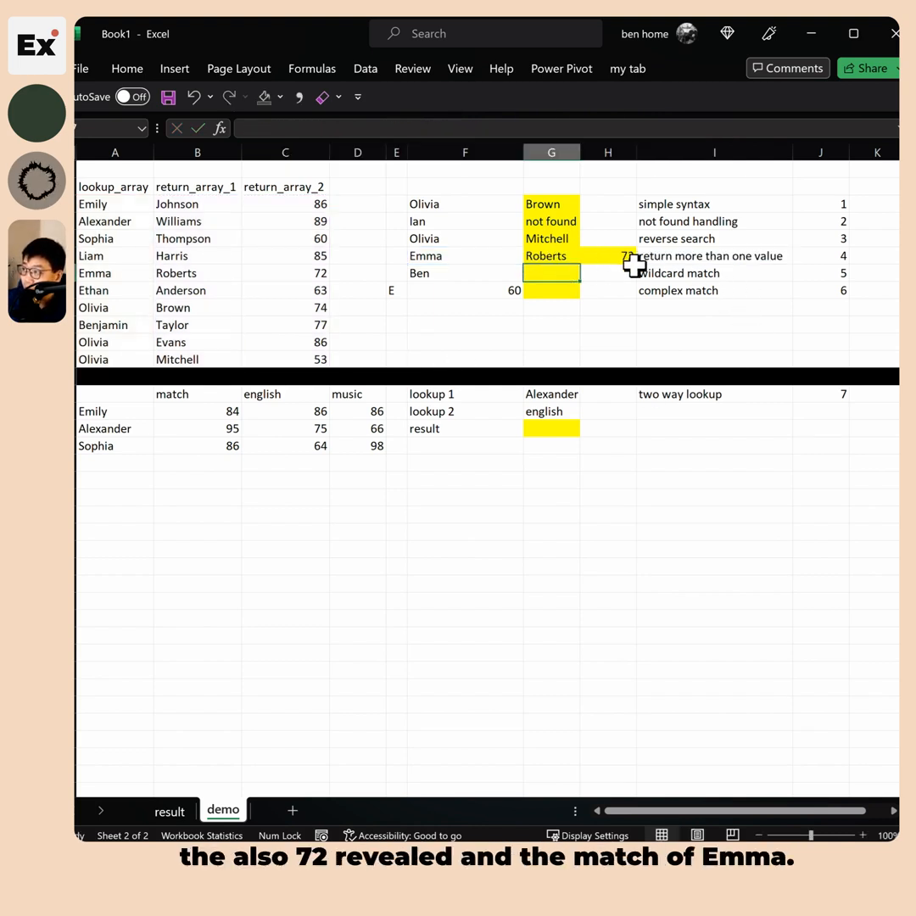
pyautogui.click(546, 253)
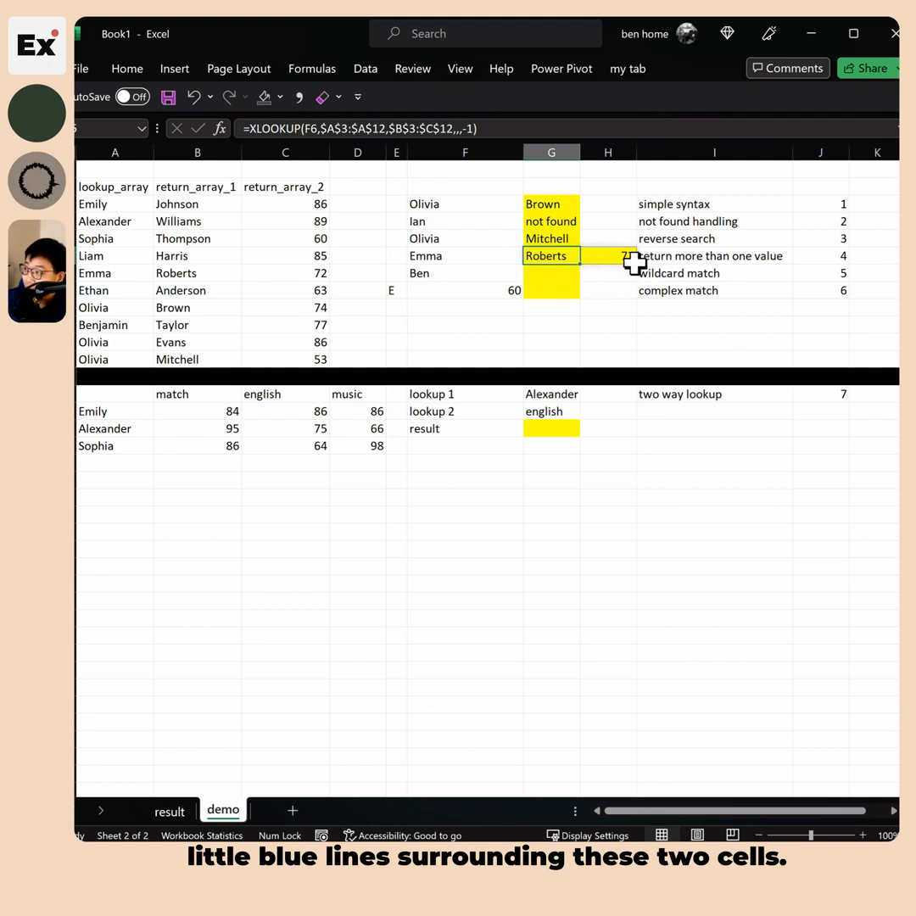
pyautogui.press('Right')
pyautogui.write('21')
pyautogui.press('Return')
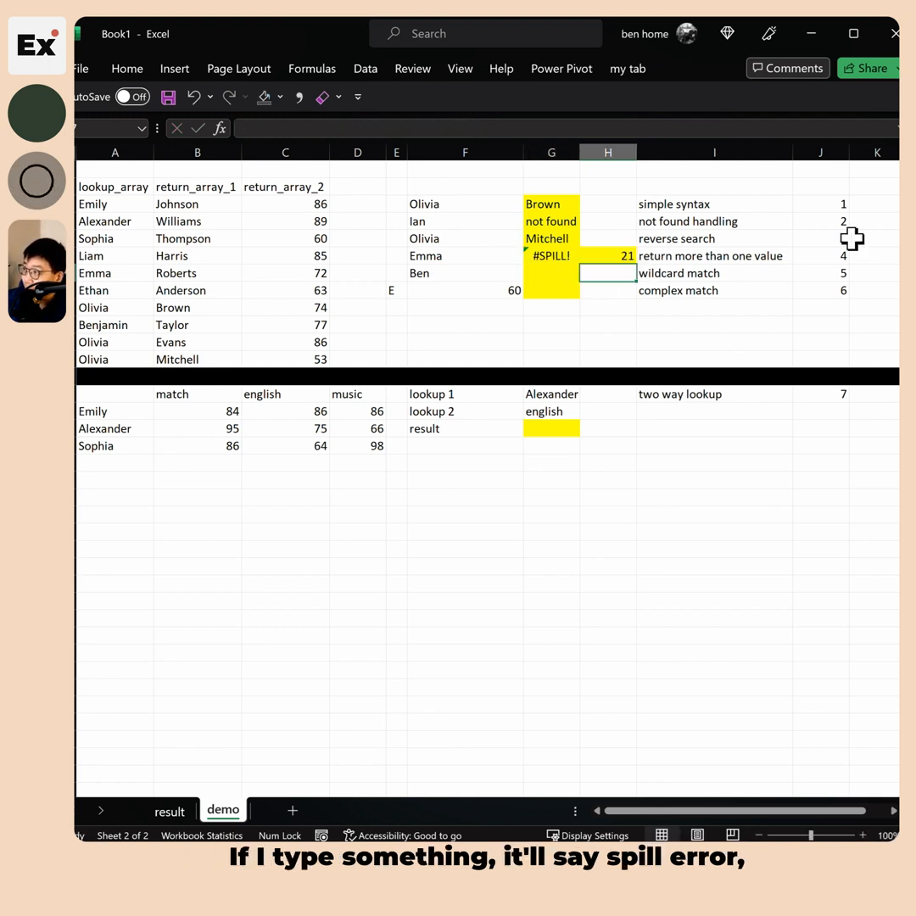
pyautogui.click(548, 257)
pyautogui.click(598, 257)
pyautogui.press('Delete')
pyautogui.click(553, 257)
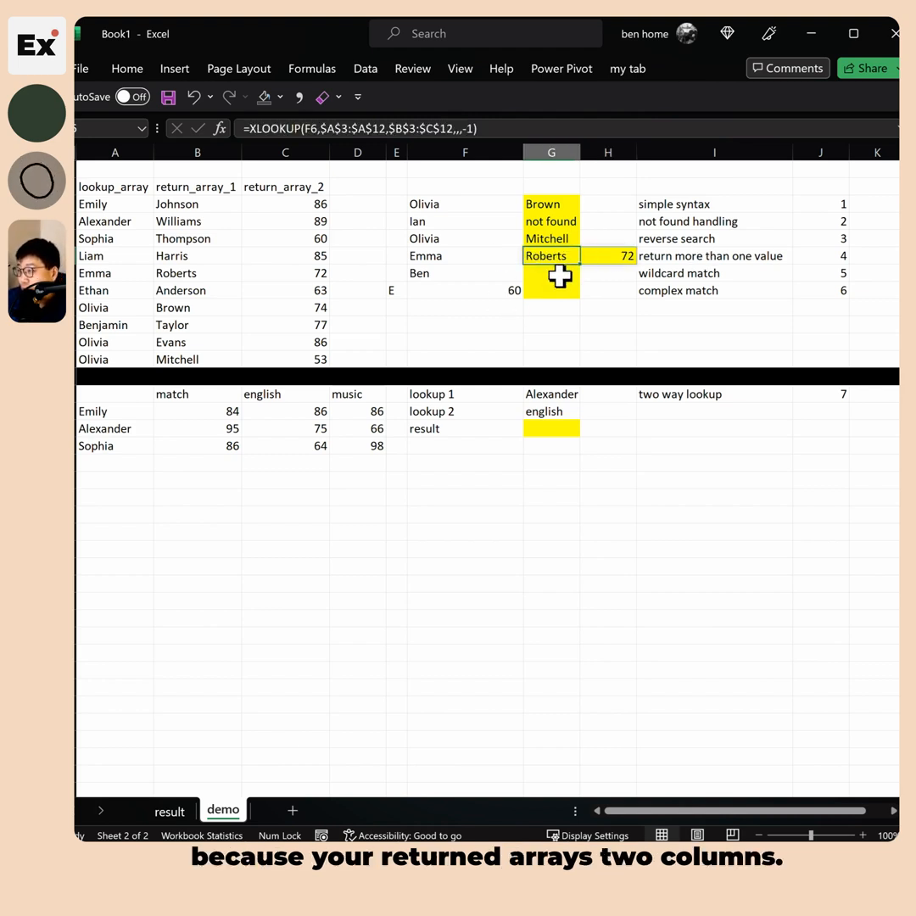
pyautogui.click(605, 257)
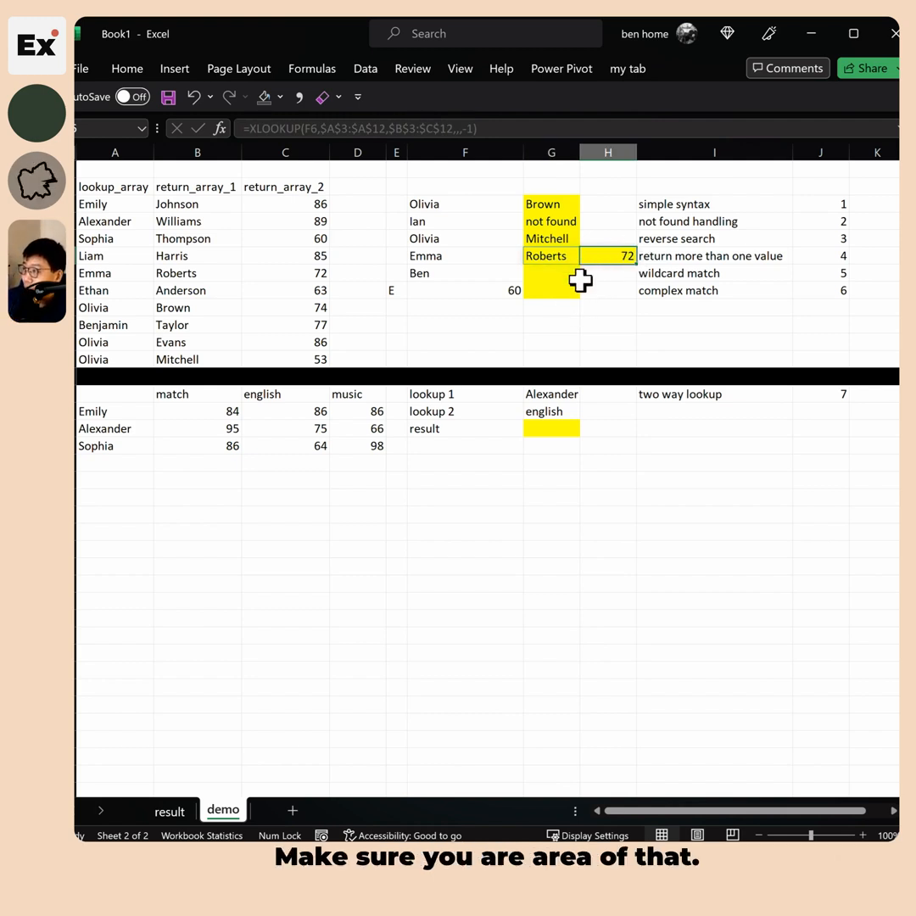
pyautogui.click(513, 275)
pyautogui.click(704, 276)
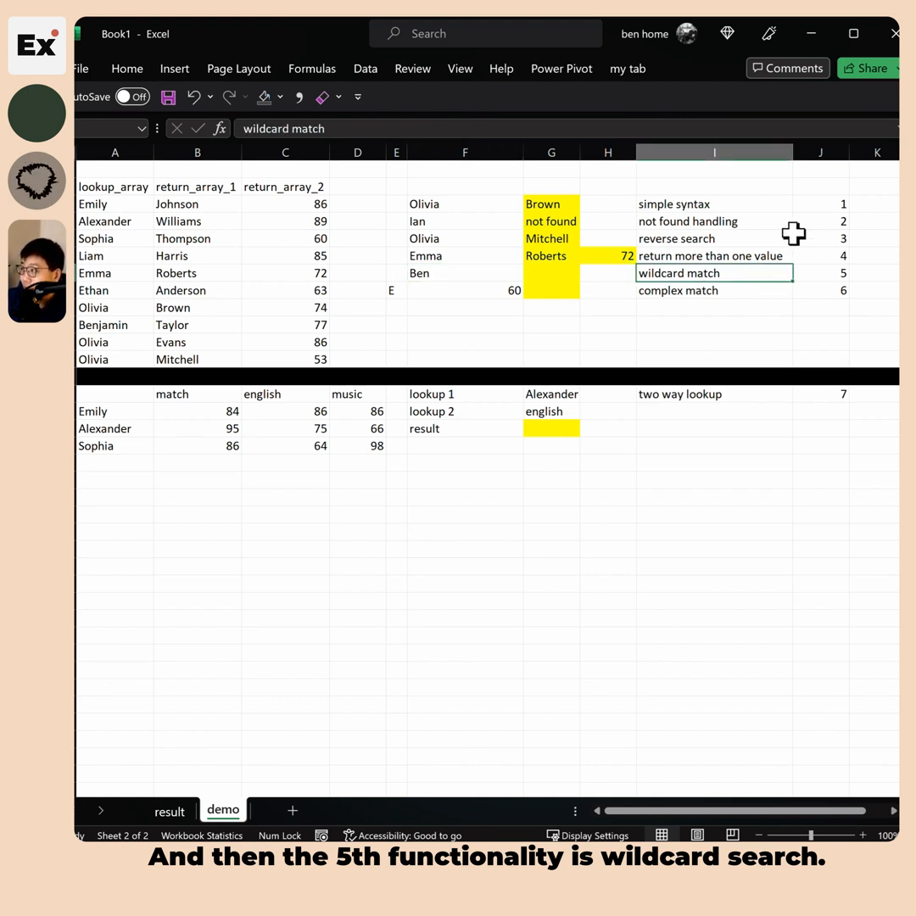
# Compare Ben in F7 with Benjamin in the first-name list, noting the empty result cell G7
pyautogui.click(509, 275)
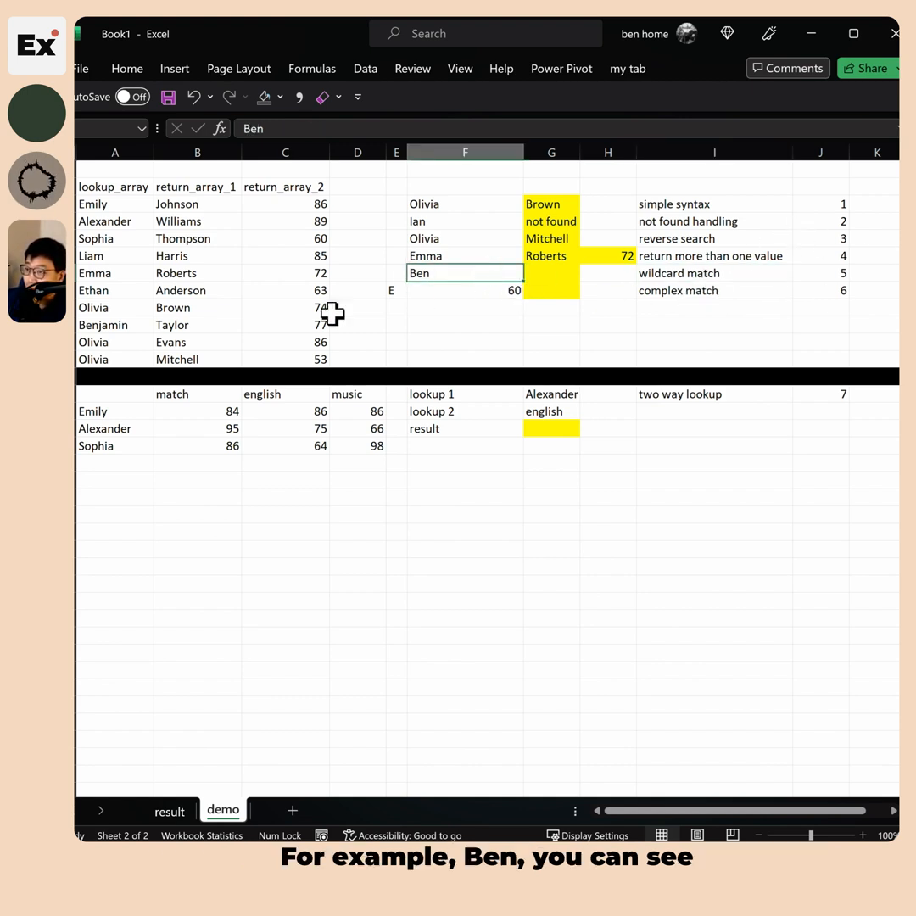
pyautogui.moveTo(102, 206); pyautogui.dragTo(130, 358)
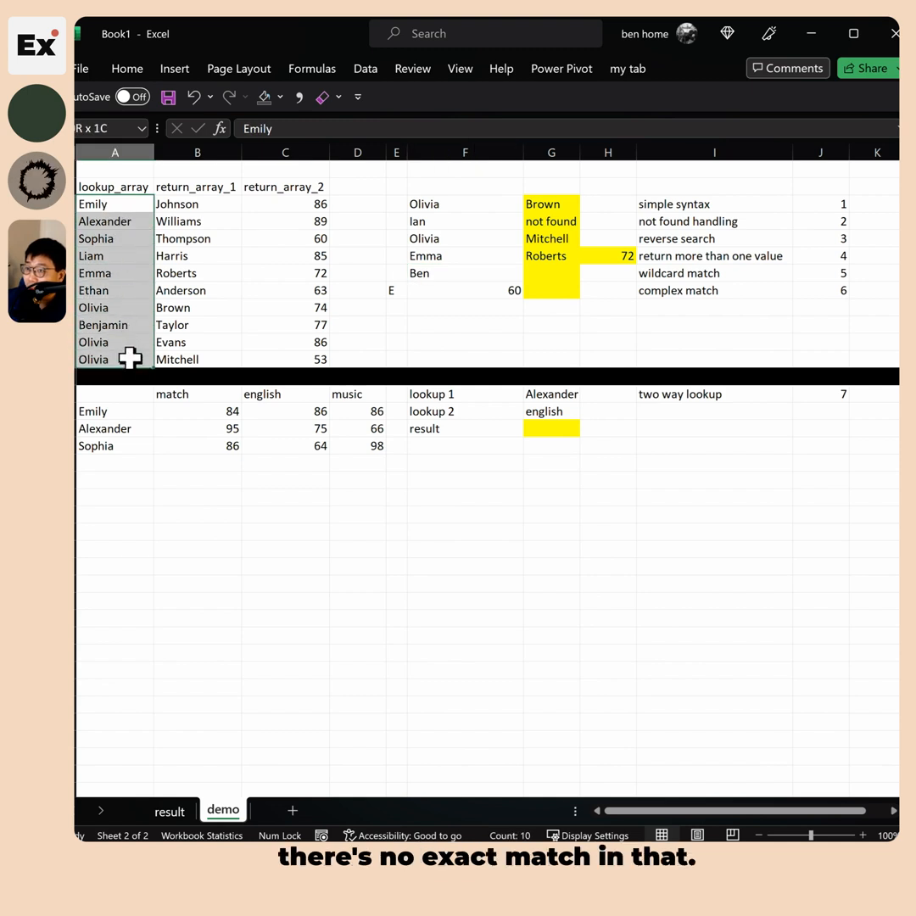
pyautogui.click(138, 324)
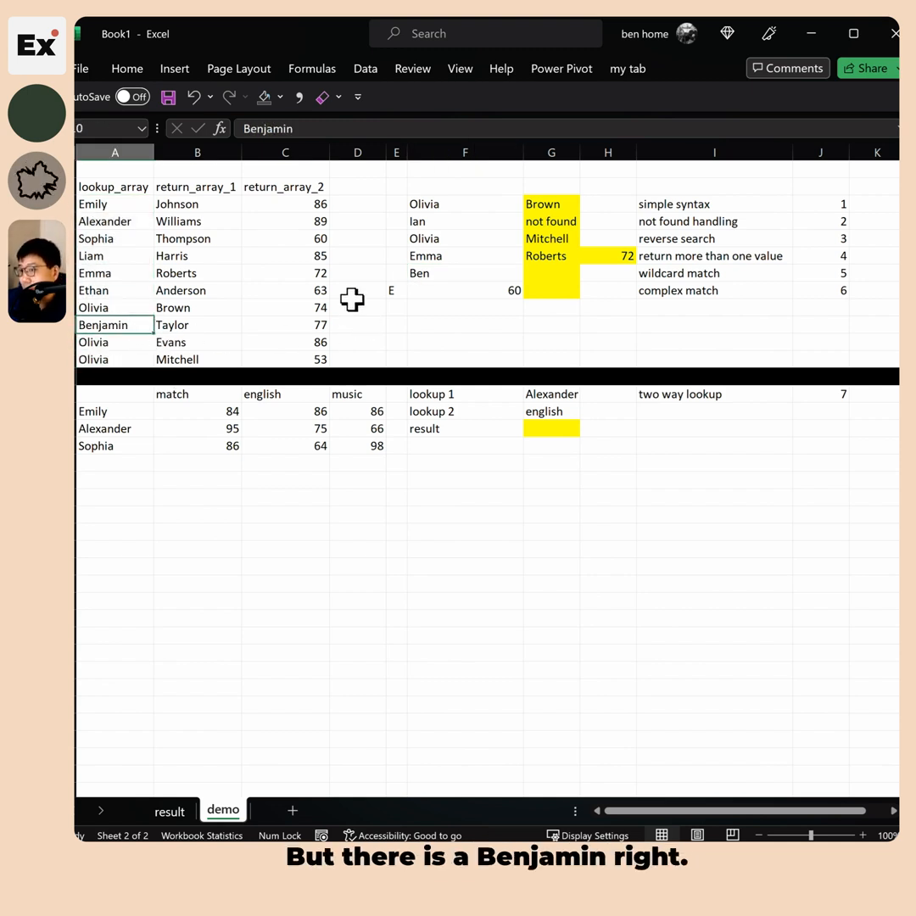
pyautogui.click(548, 275)
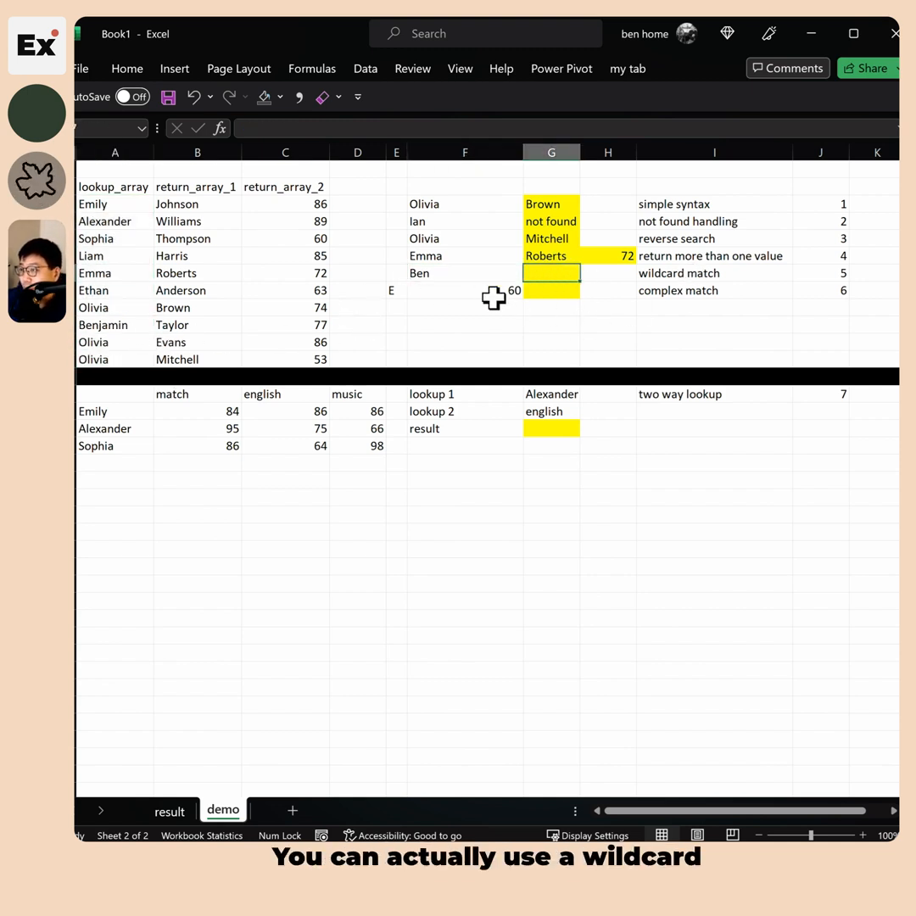
pyautogui.click(447, 276)
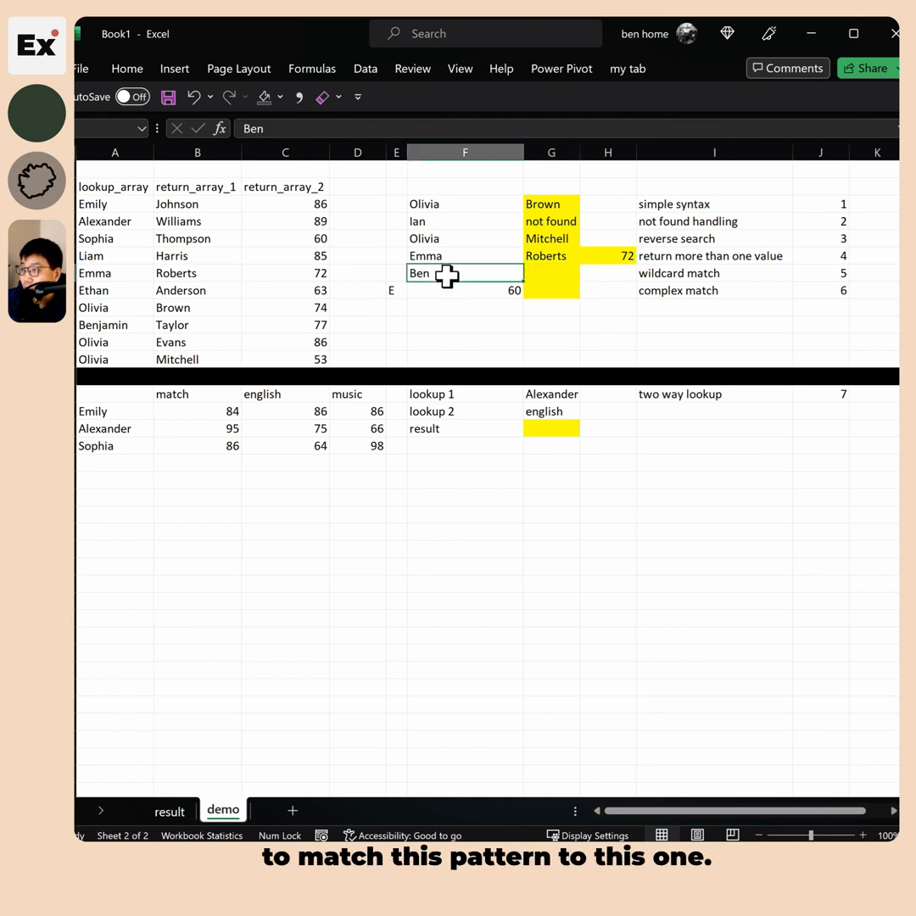
pyautogui.click(88, 323)
pyautogui.click(552, 274)
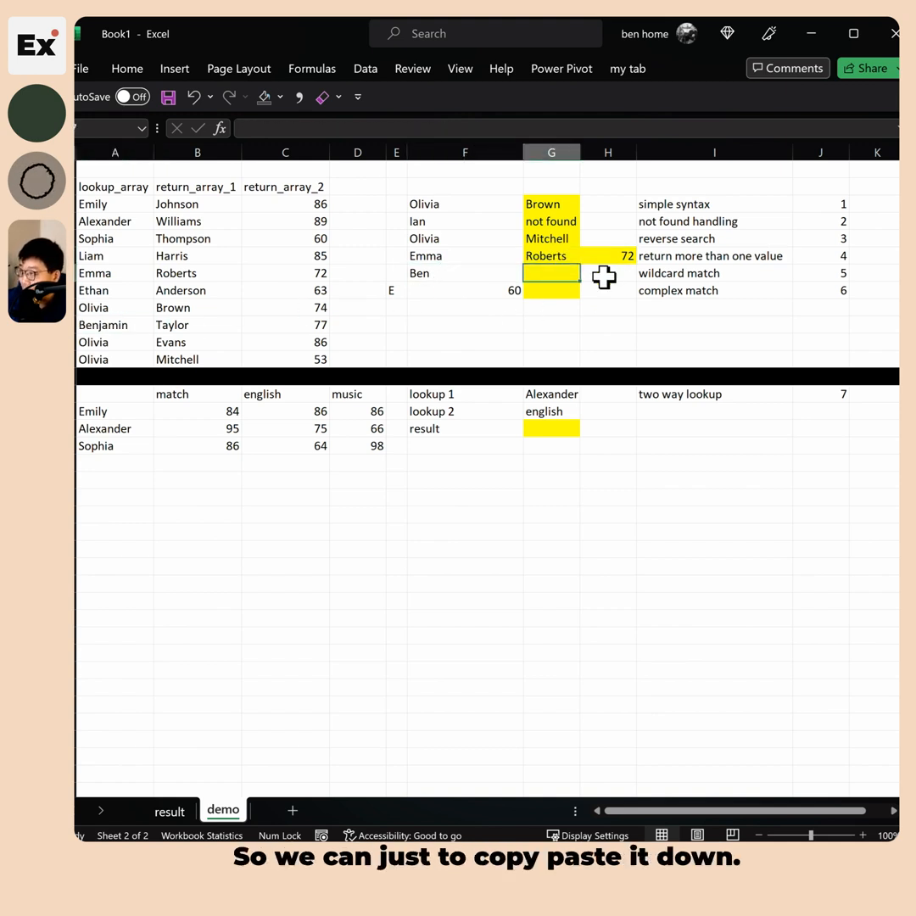
# Copy the reverse-search formula into G7, try appending &"*" to its lookup value, then discard the edit
pyautogui.press('Up')
pyautogui.press('Up')
pyautogui.hotkey('ctrl', 'c')
pyautogui.press('Down')
pyautogui.press('Down')
pyautogui.hotkey('ctrl', 'v')
pyautogui.press('Escape')
pyautogui.press('F2')
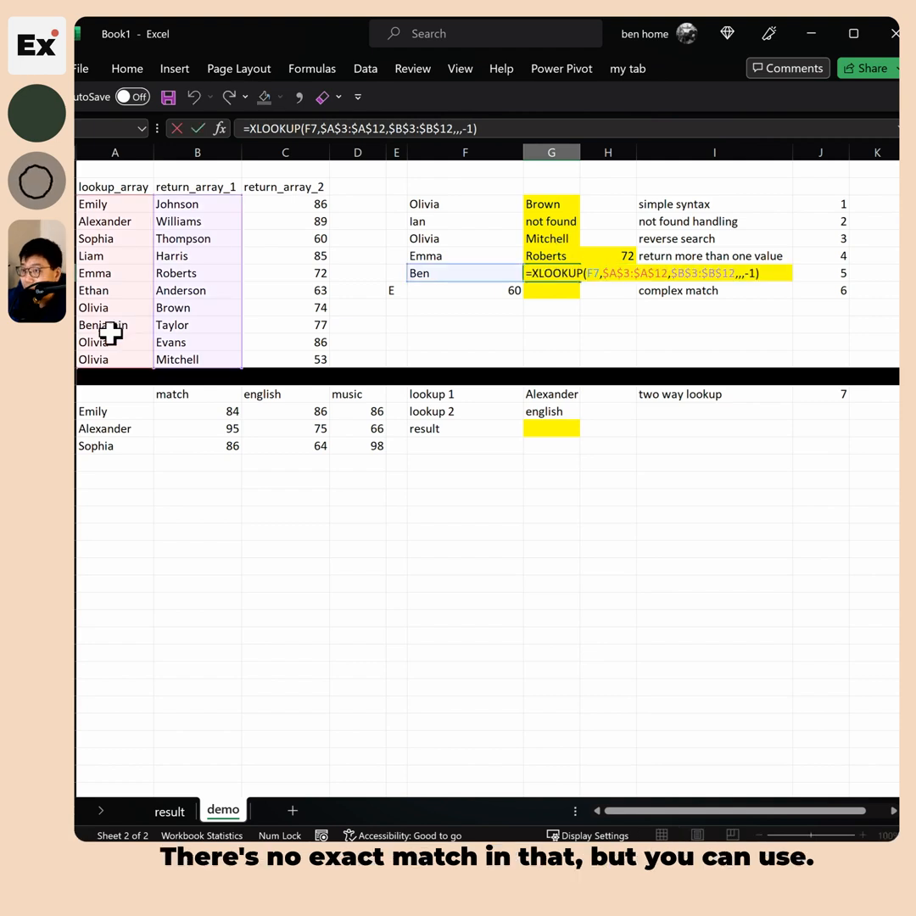
pyautogui.click(590, 273)
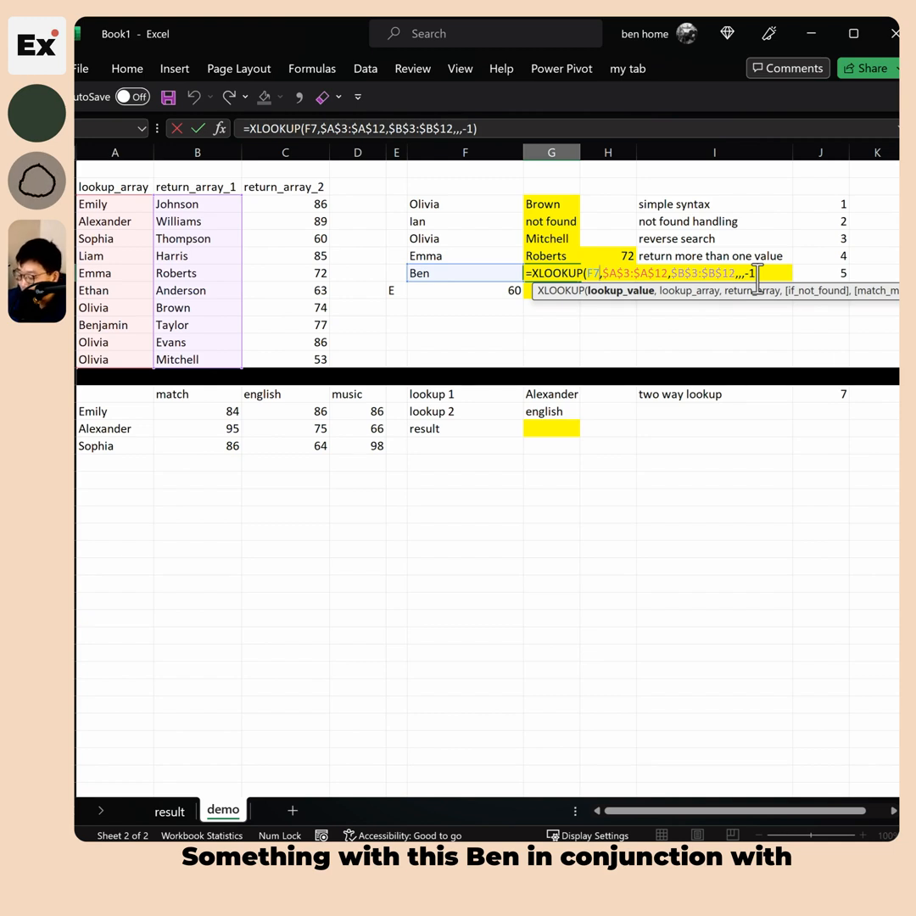
pyautogui.write('&"')
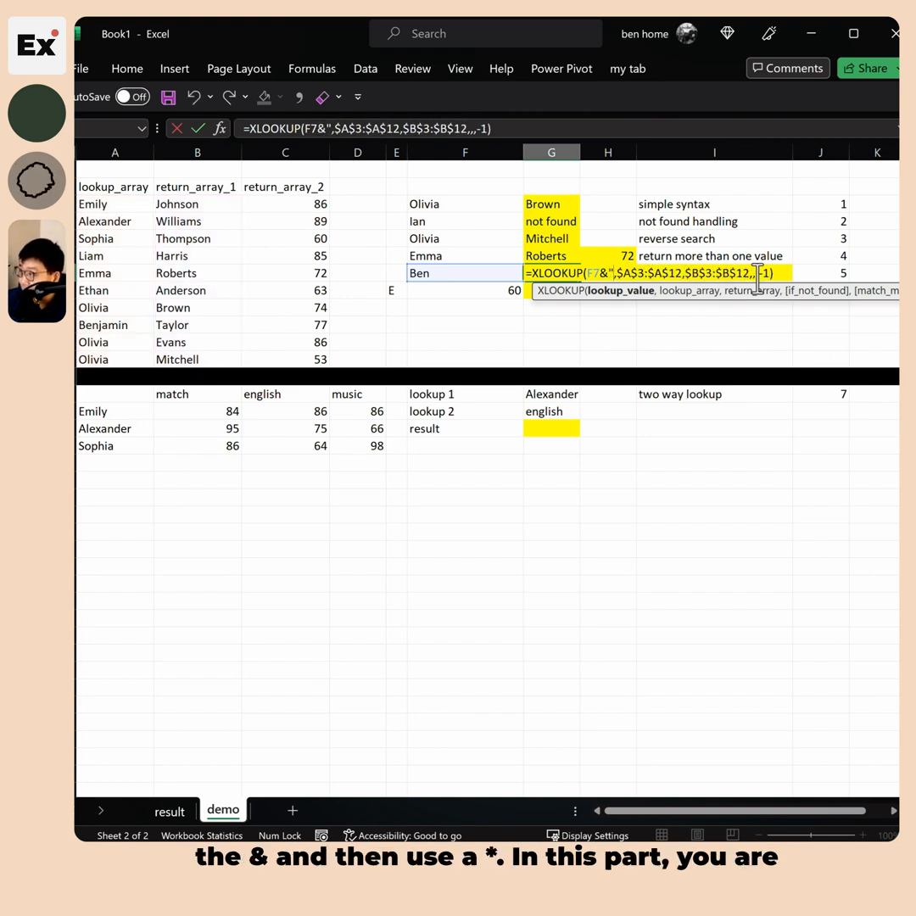
pyautogui.write('*"')
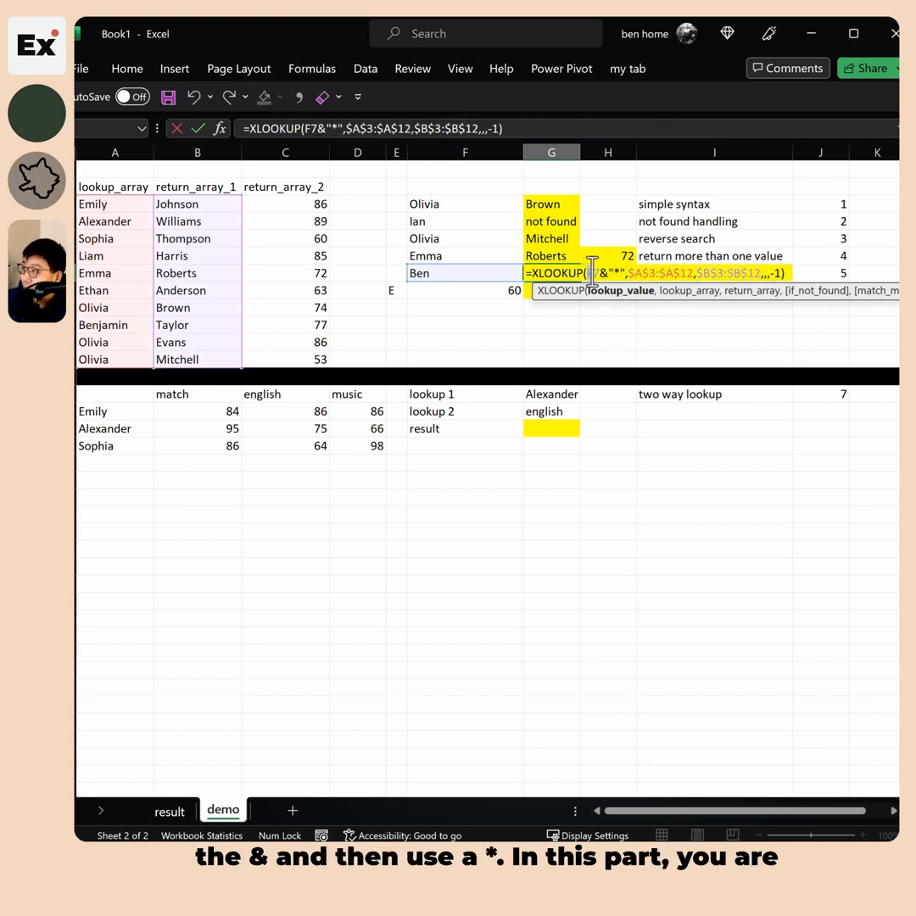
pyautogui.moveTo(588, 272); pyautogui.dragTo(622, 272)
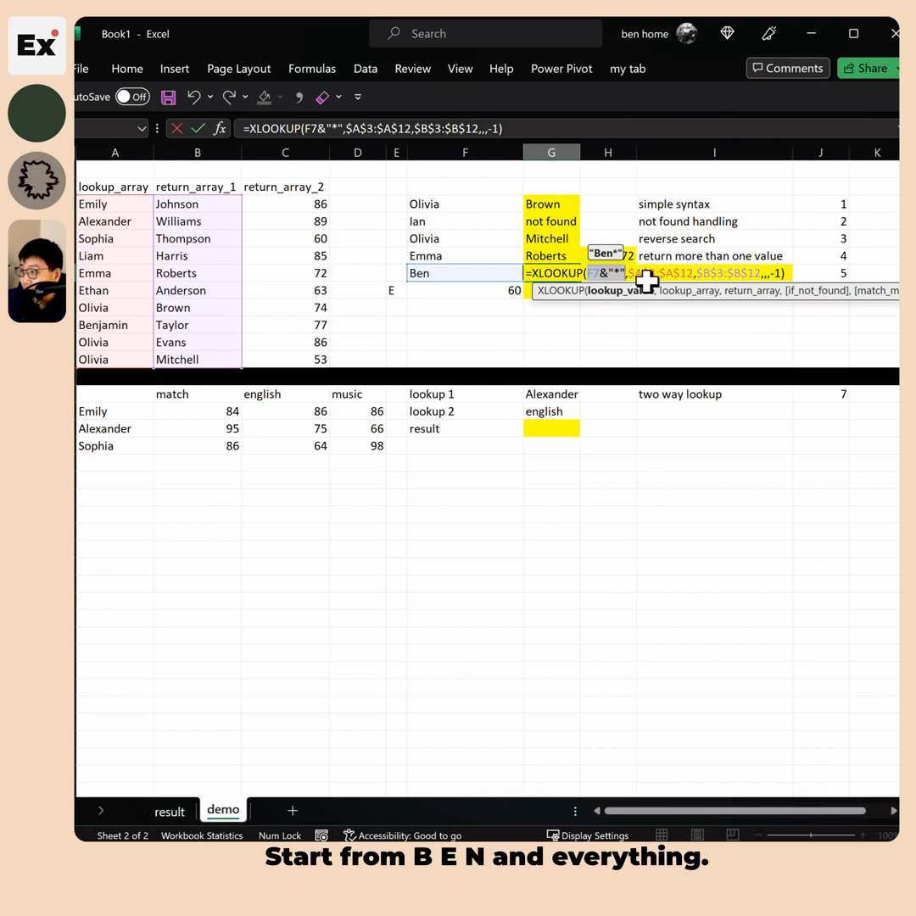
pyautogui.click(768, 275)
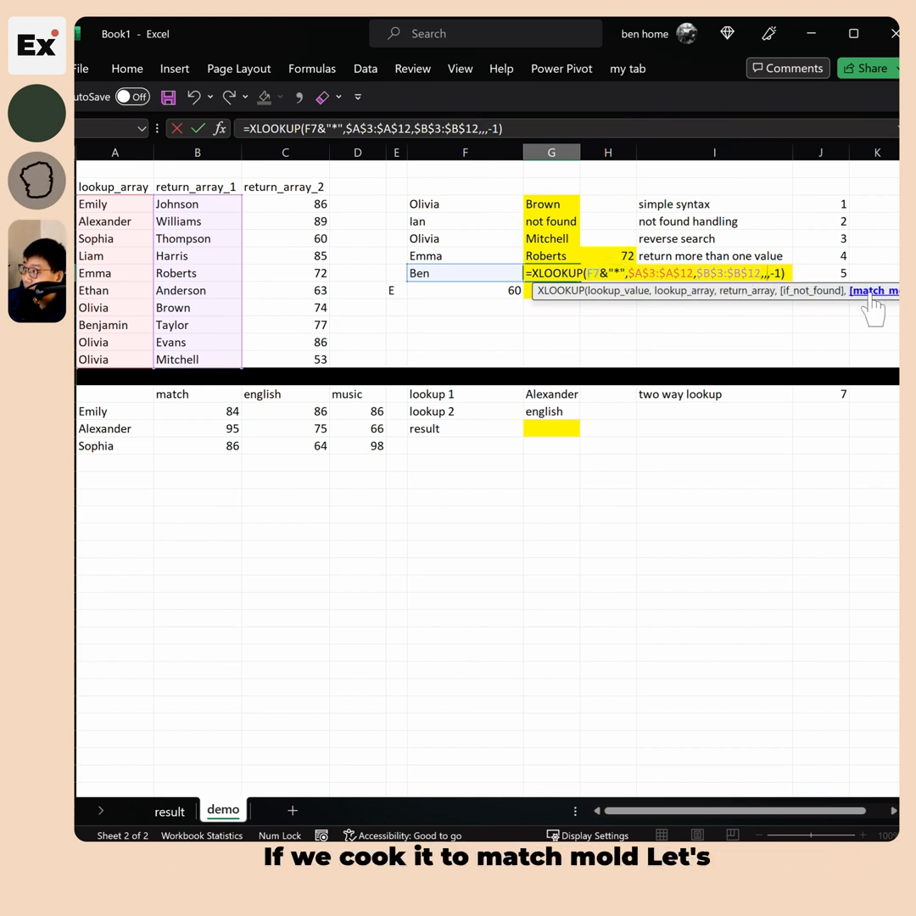
pyautogui.press('Escape')
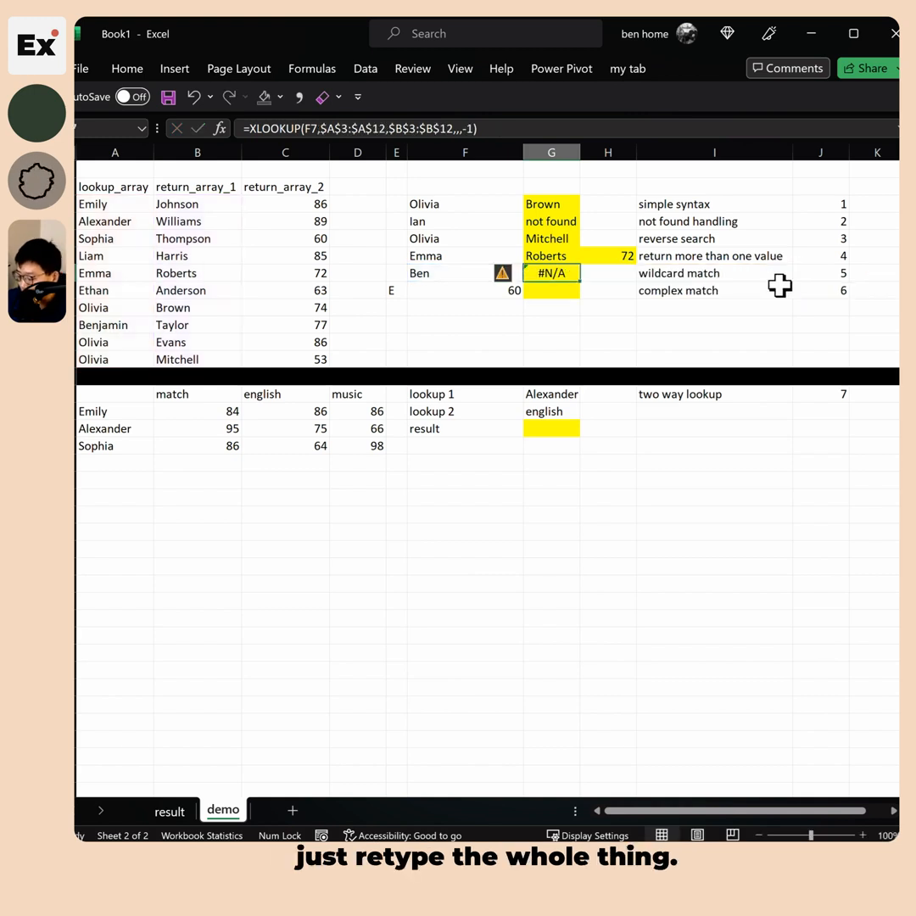
# Start =XLOOKUP(F7&"*", in G7 with the absolute first-name range $A$3:$A$12
pyautogui.write('=xl')
pyautogui.press('Tab')
pyautogui.press('Left')
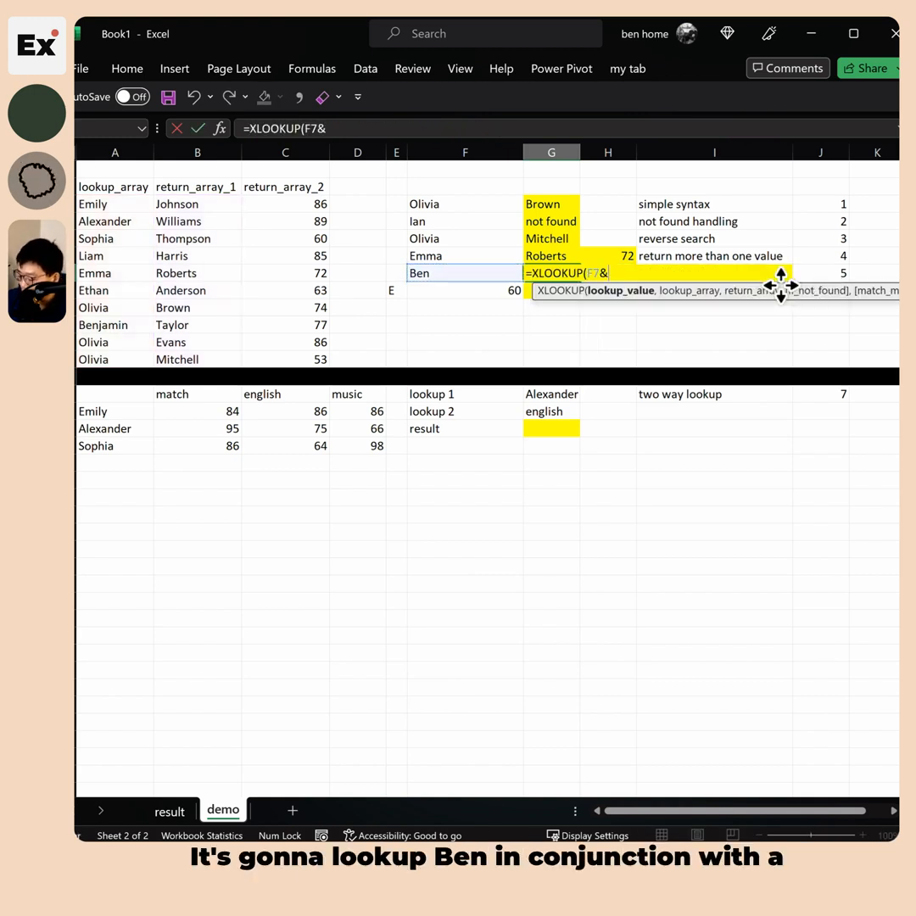
pyautogui.write('&"*",')
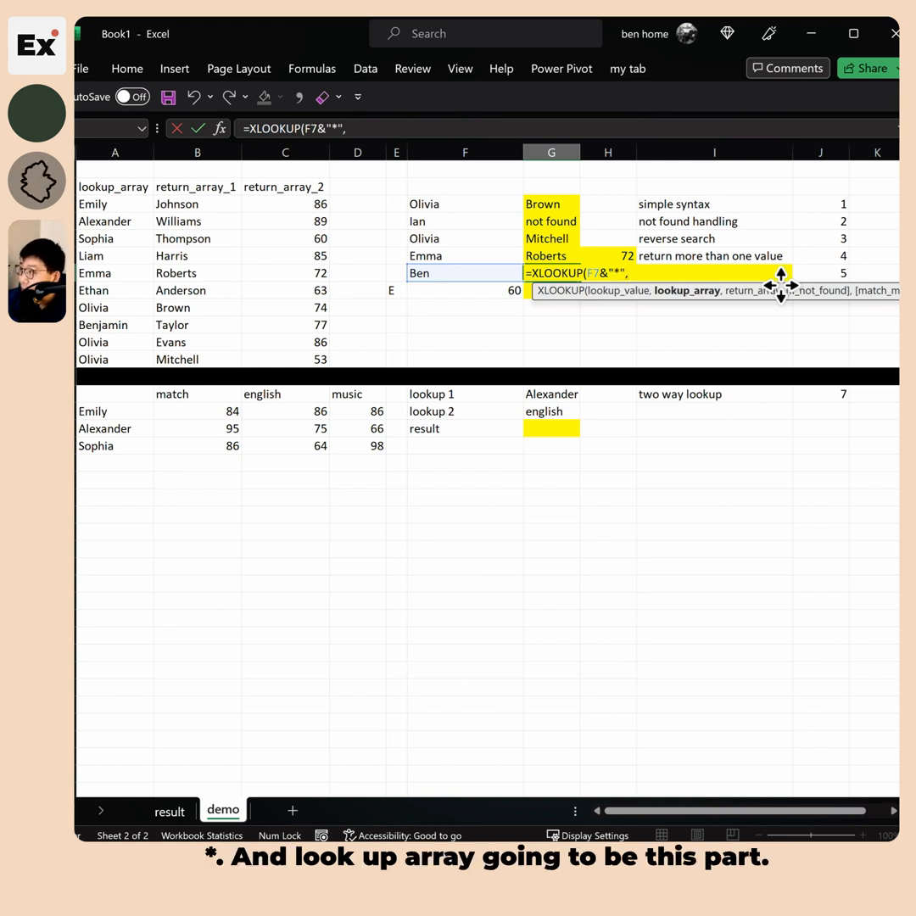
pyautogui.moveTo(107, 204); pyautogui.dragTo(113, 352)
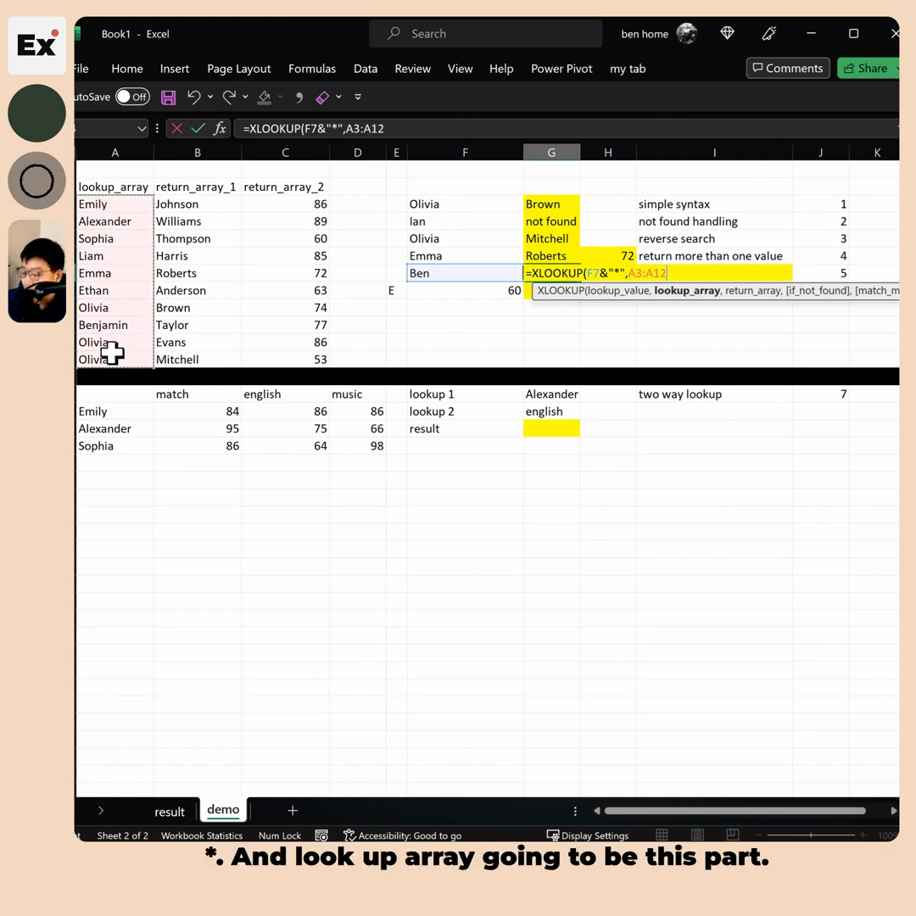
pyautogui.press('F4')
pyautogui.write(',')
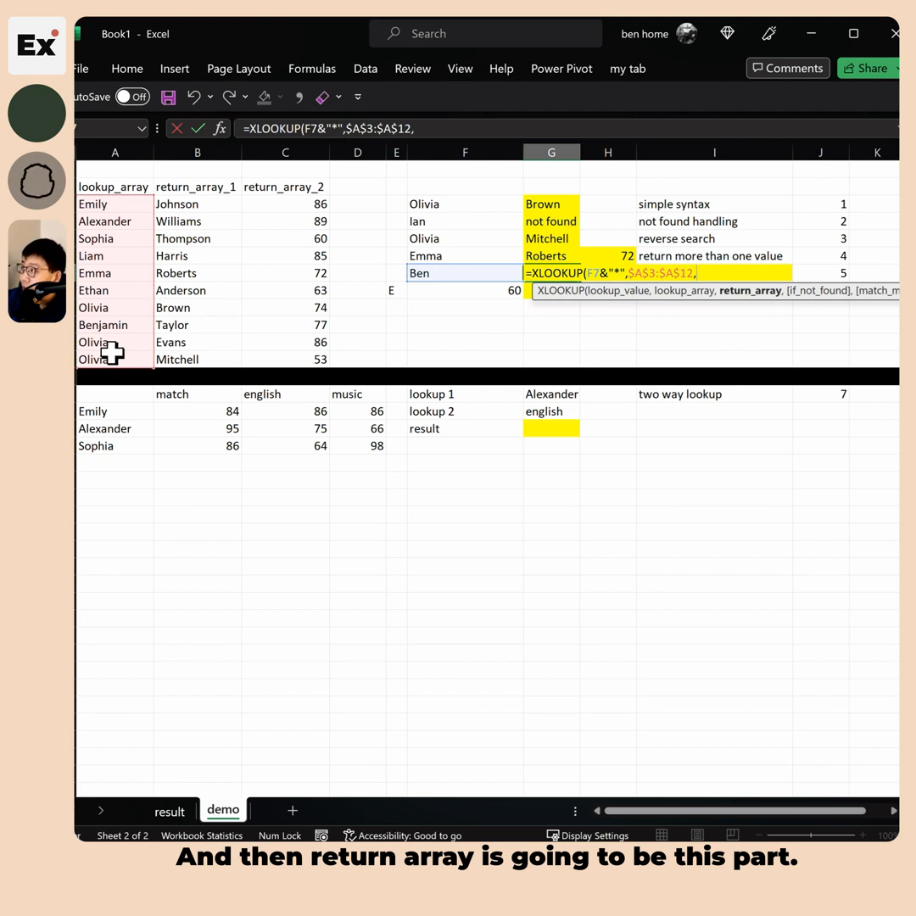
# Finish with return range $B$3:$B$12 and match mode 2 so G7 returns Taylor
pyautogui.moveTo(190, 201); pyautogui.dragTo(194, 360)
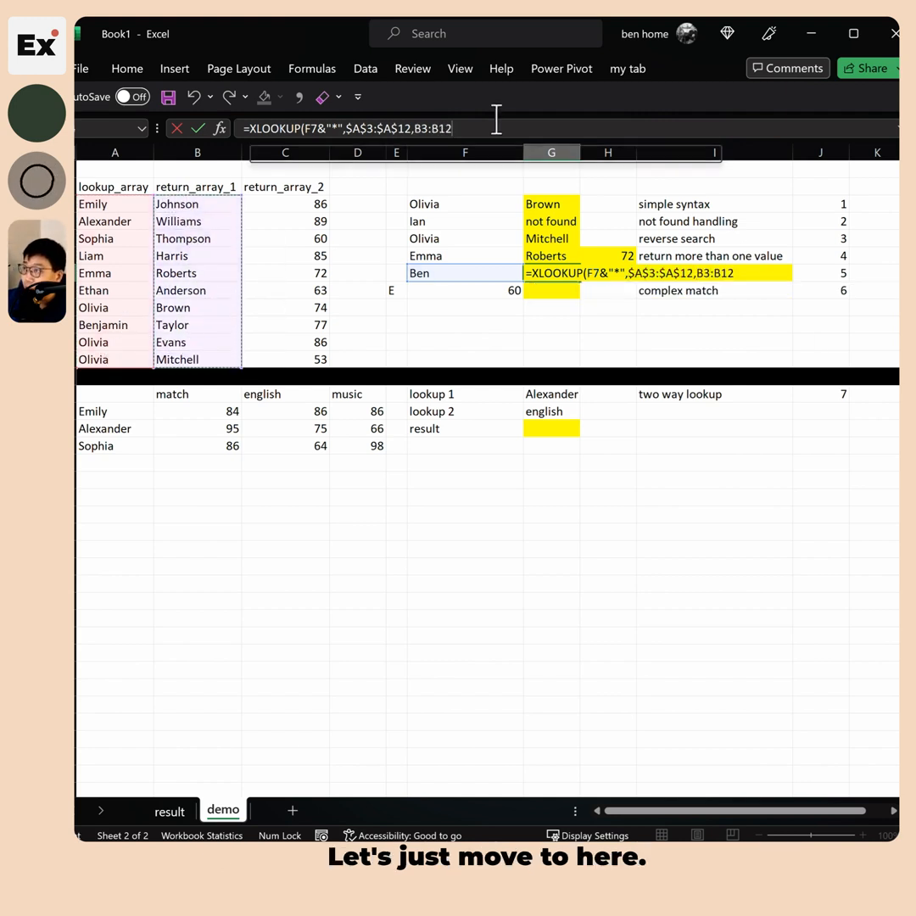
pyautogui.click(457, 128)
pyautogui.moveTo(418, 127); pyautogui.dragTo(458, 127)
pyautogui.press('F4')
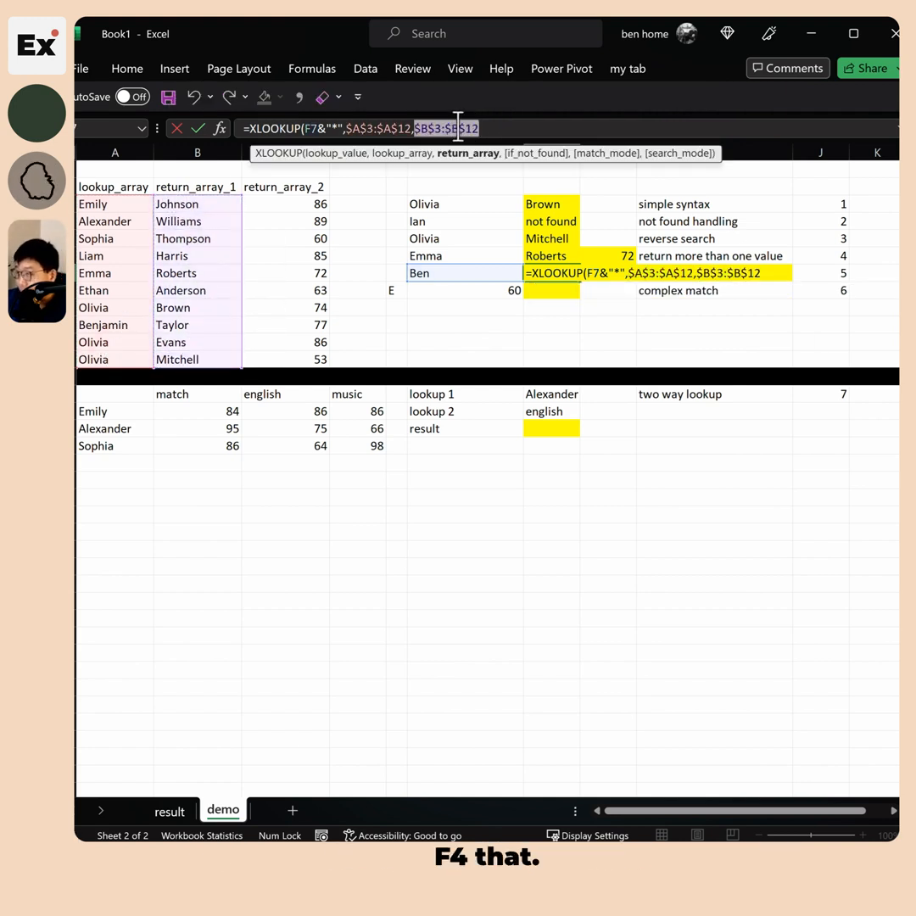
pyautogui.write(',"not')
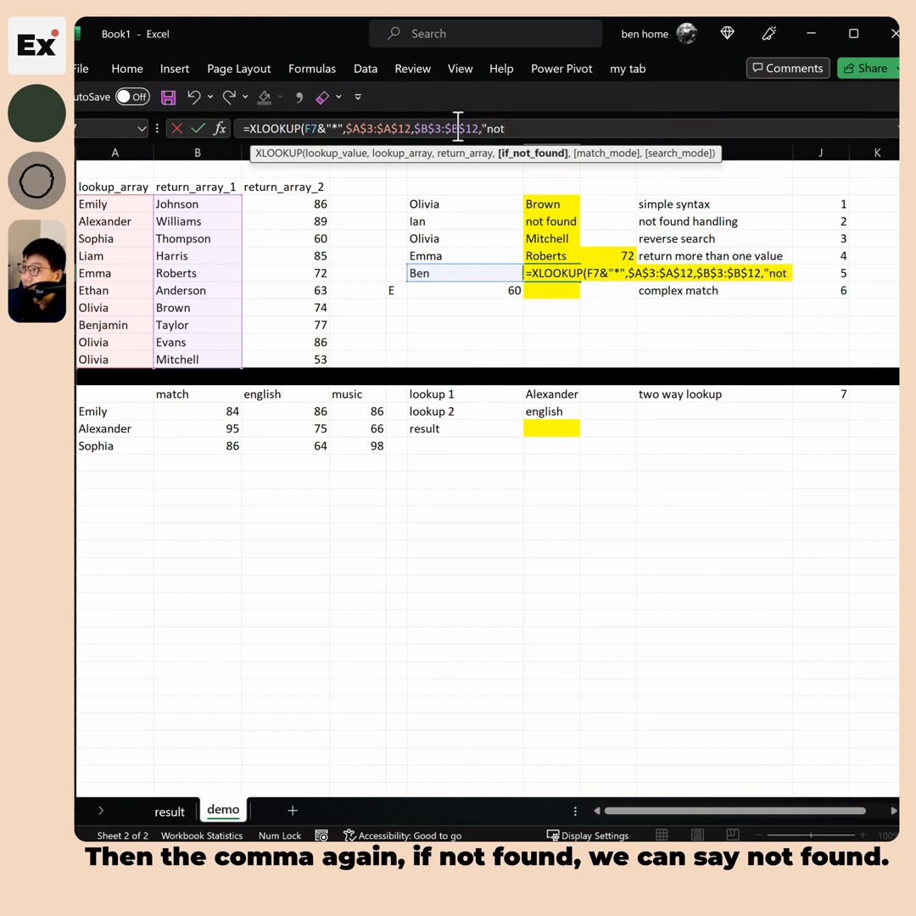
pyautogui.press('BackSpace')
pyautogui.press('BackSpace')
pyautogui.press('BackSpace')
pyautogui.press('BackSpace')
pyautogui.write(',2')
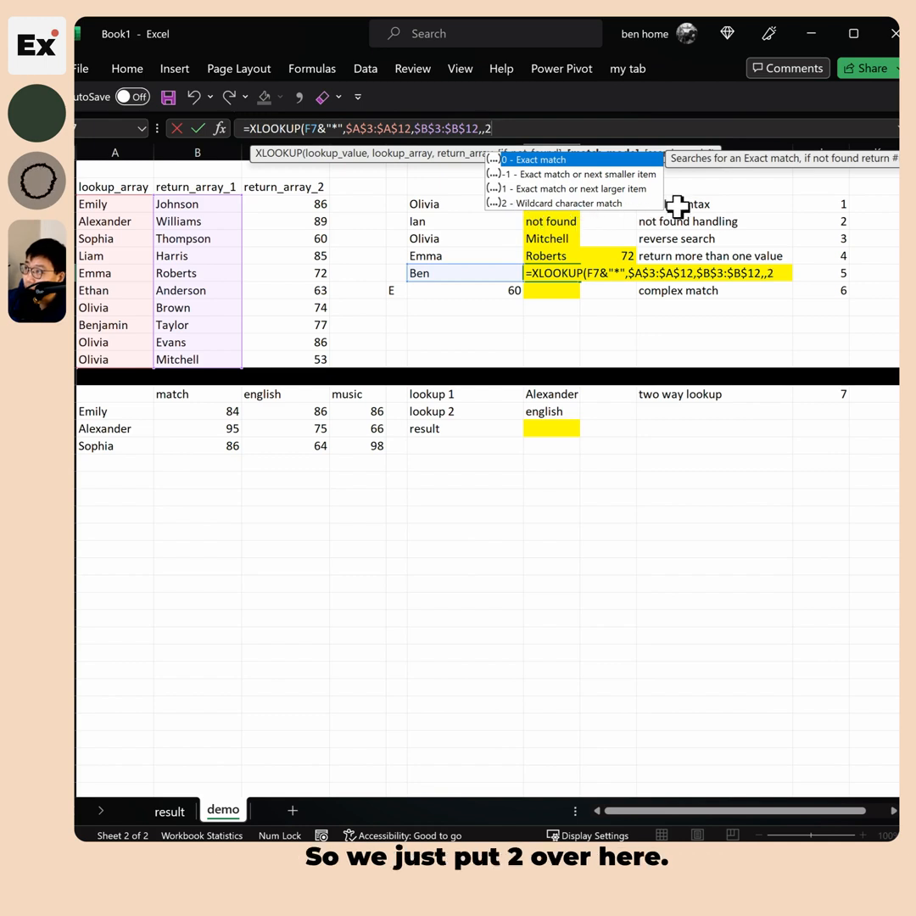
pyautogui.write(',')
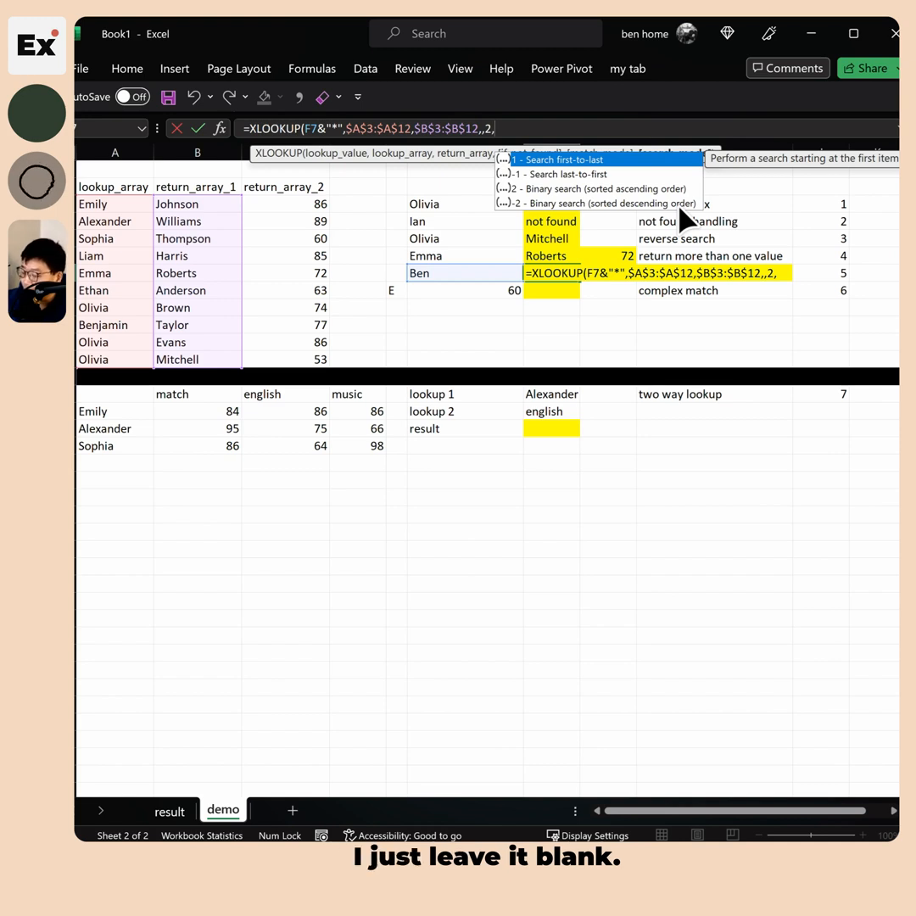
pyautogui.write(')')
pyautogui.press('Return')
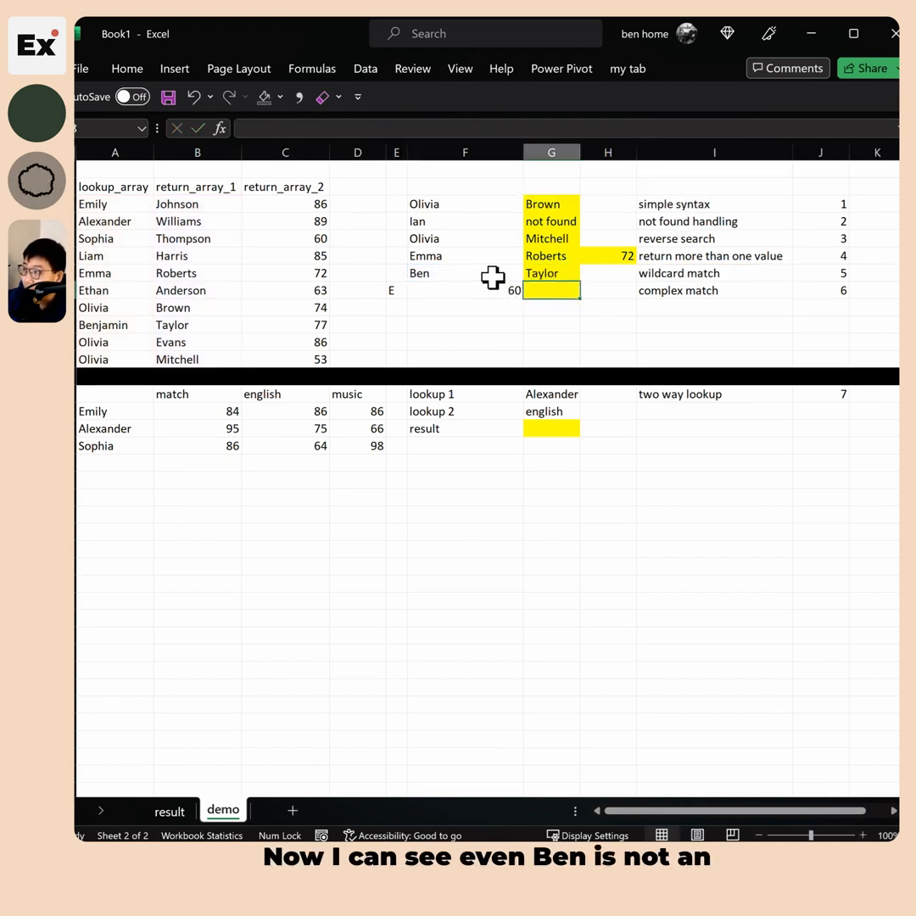
# Review the Taylor formula, highlighting the &"*" wildcard and match mode 2 without changes
pyautogui.click(556, 275)
pyautogui.click(469, 274)
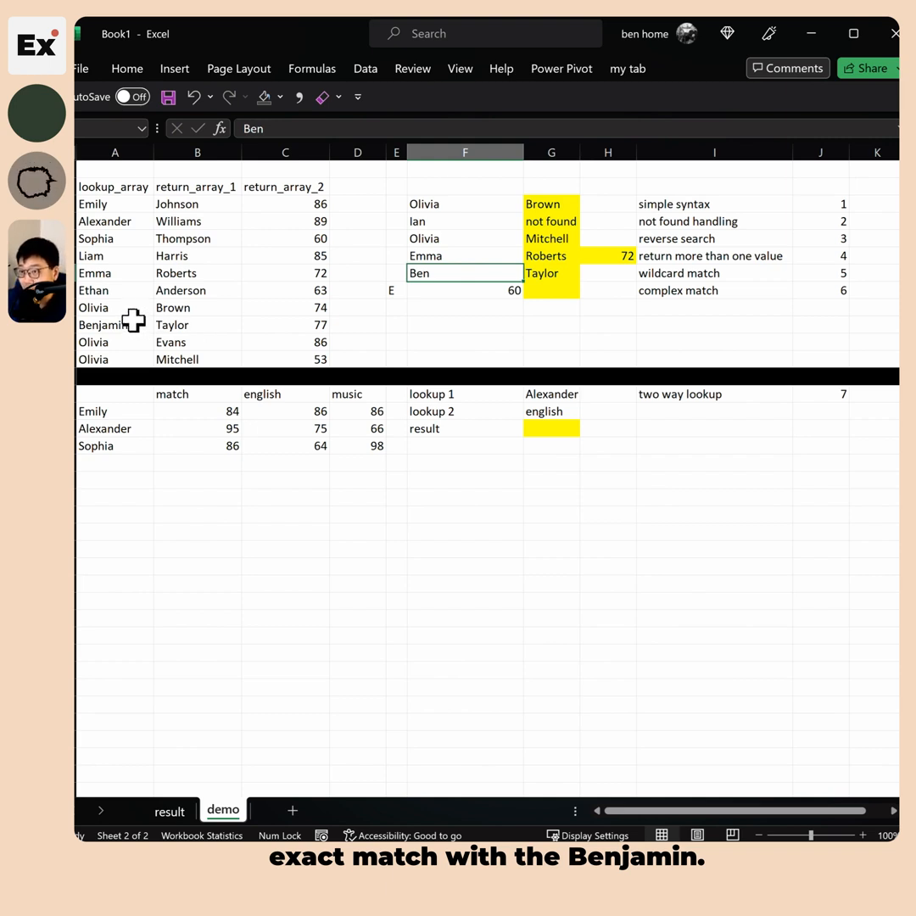
pyautogui.click(554, 273)
pyautogui.moveTo(312, 128); pyautogui.dragTo(338, 128)
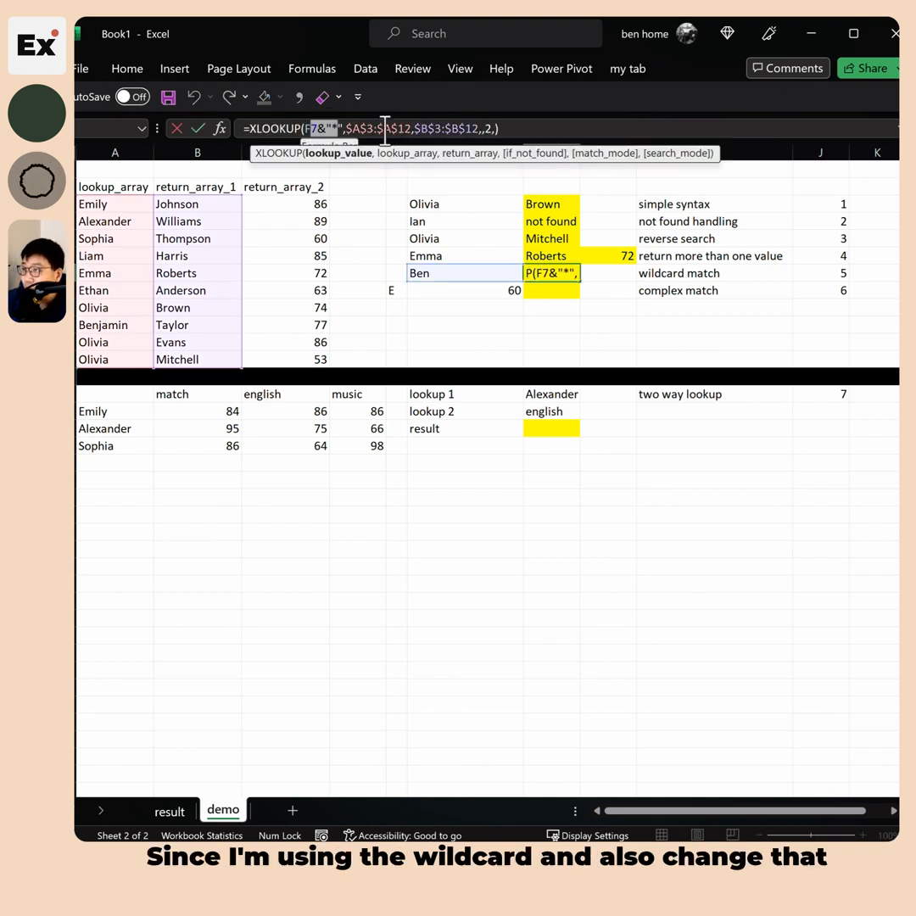
pyautogui.doubleClick(488, 128)
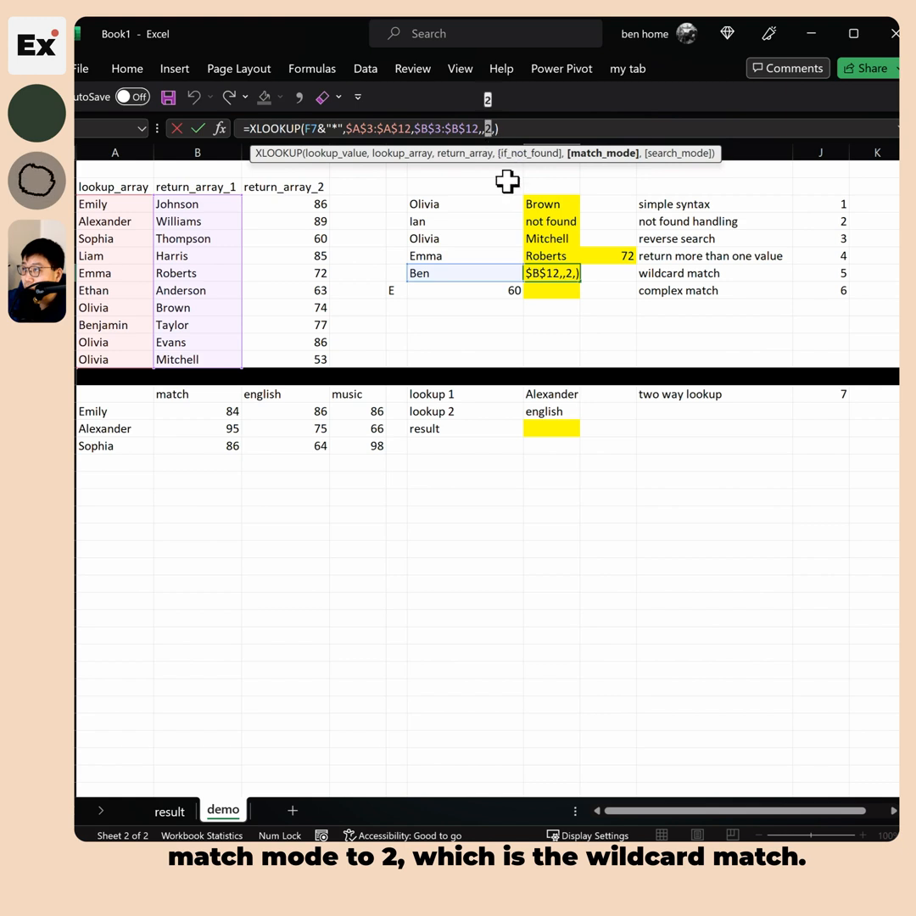
pyautogui.press('Escape')
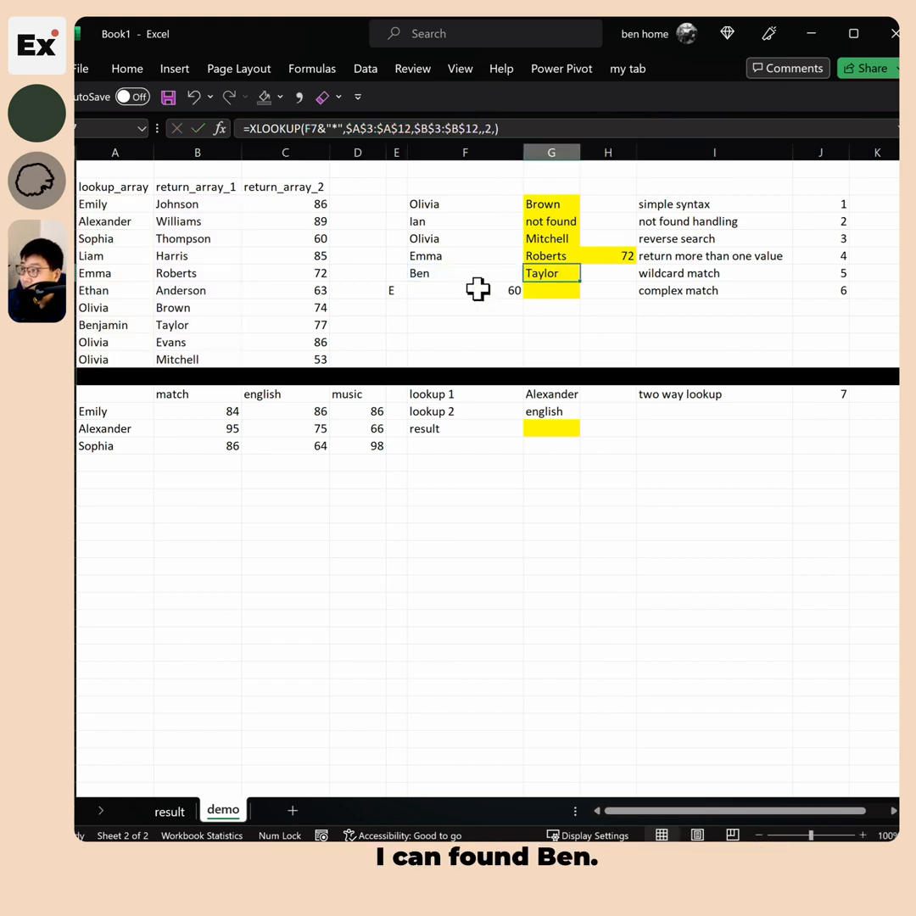
pyautogui.click(448, 273)
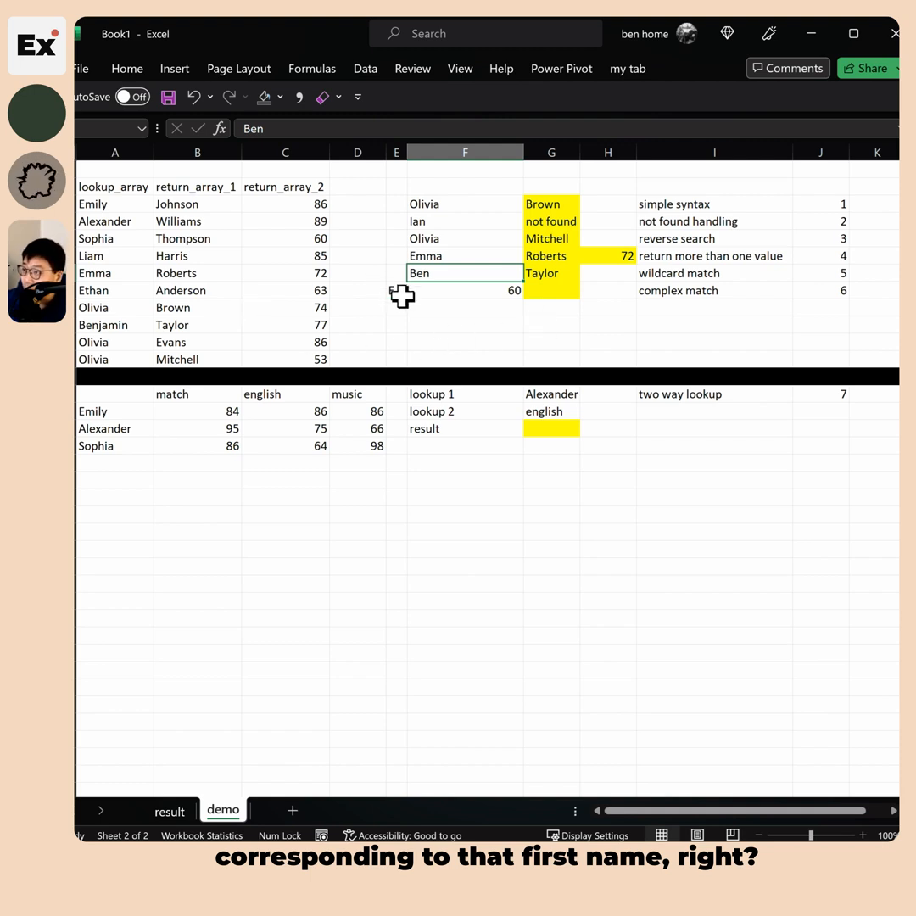
pyautogui.click(827, 290)
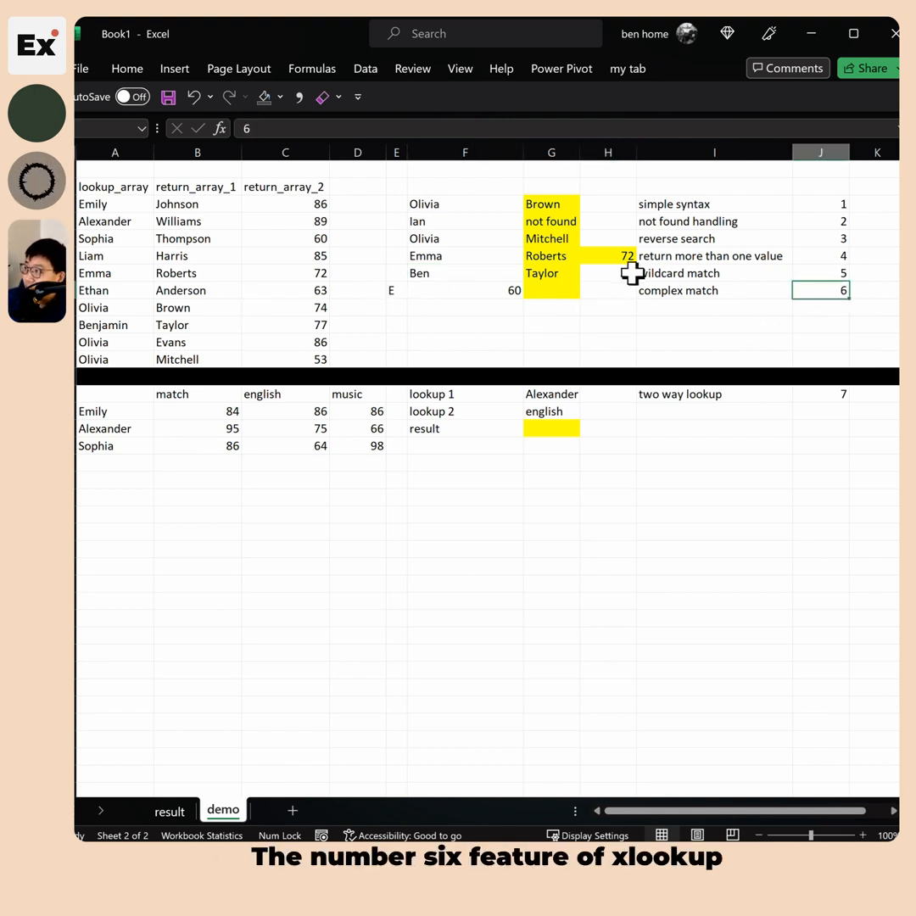
pyautogui.click(695, 290)
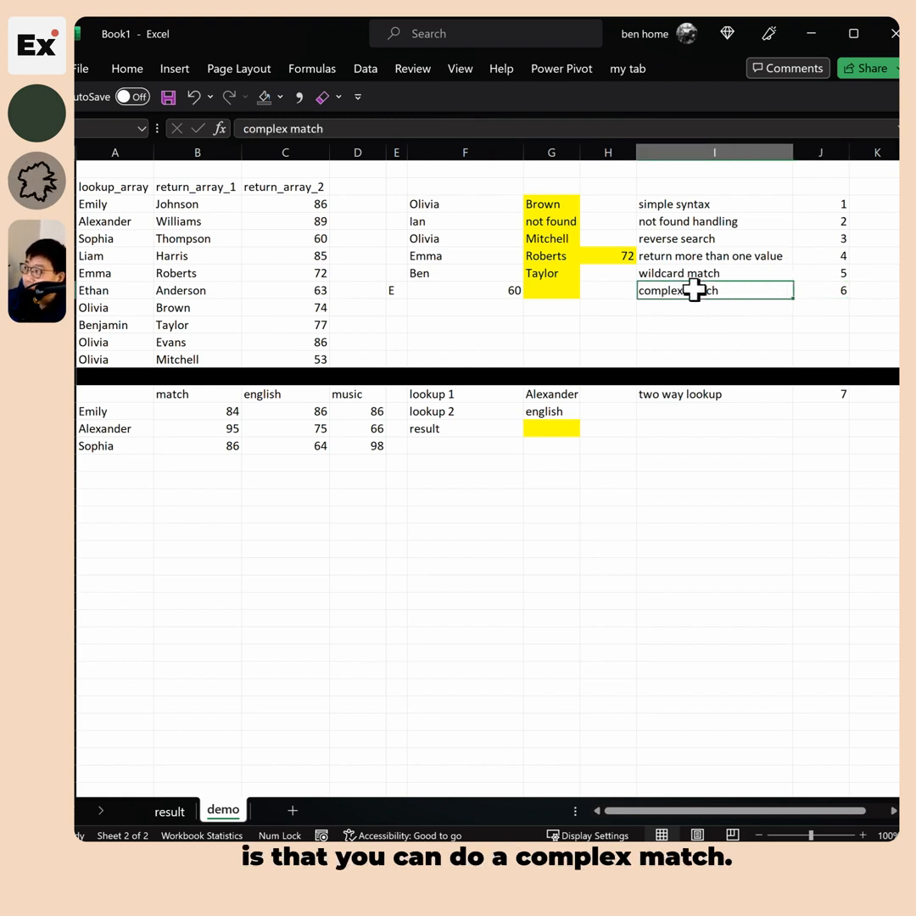
pyautogui.click(547, 291)
pyautogui.click(377, 290)
pyautogui.click(396, 290)
pyautogui.click(431, 292)
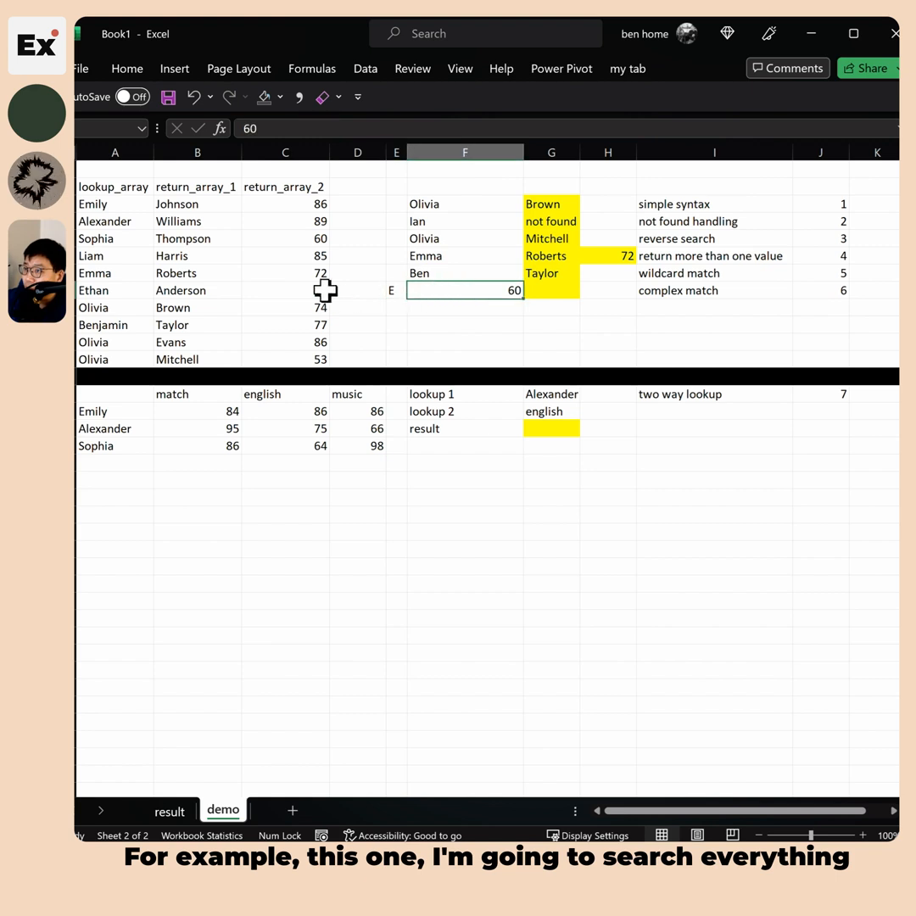
pyautogui.moveTo(108, 205); pyautogui.dragTo(123, 336)
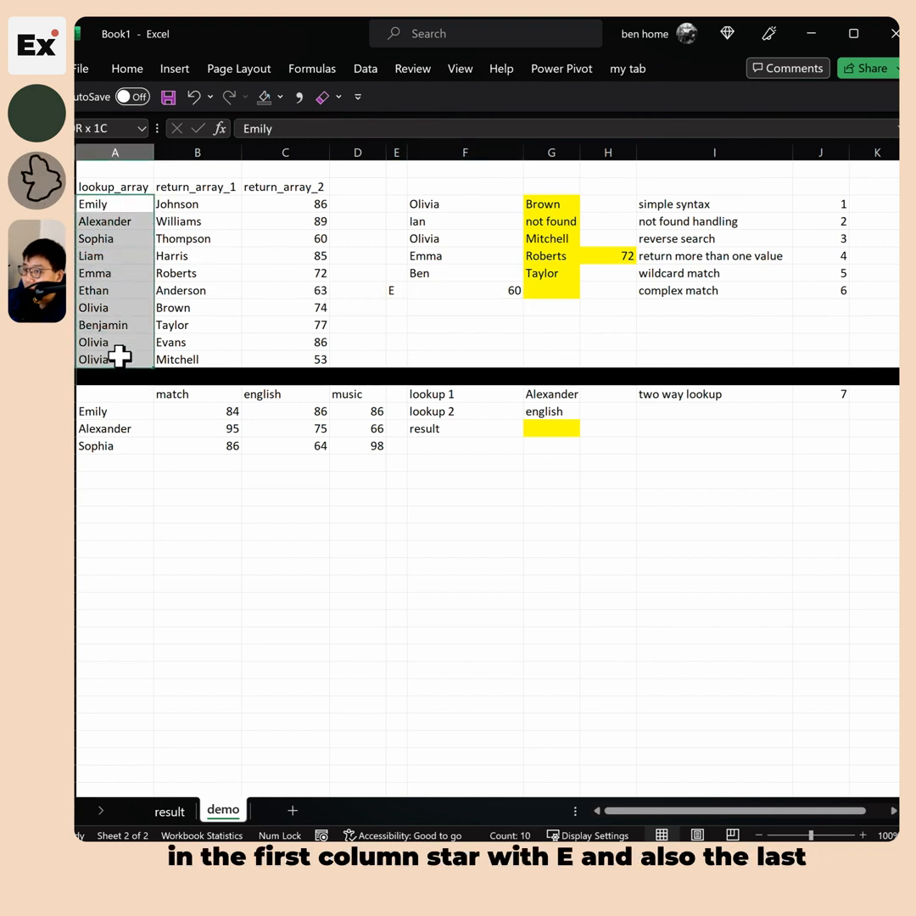
pyautogui.click(399, 294)
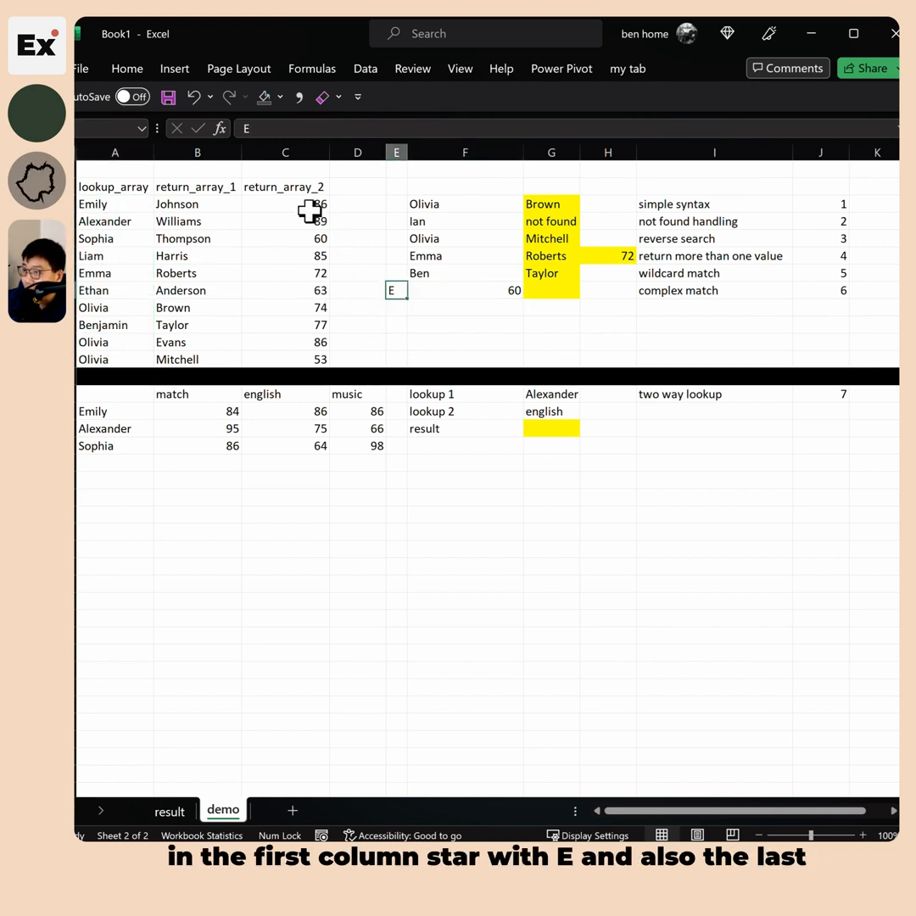
pyautogui.moveTo(309, 211); pyautogui.dragTo(303, 356)
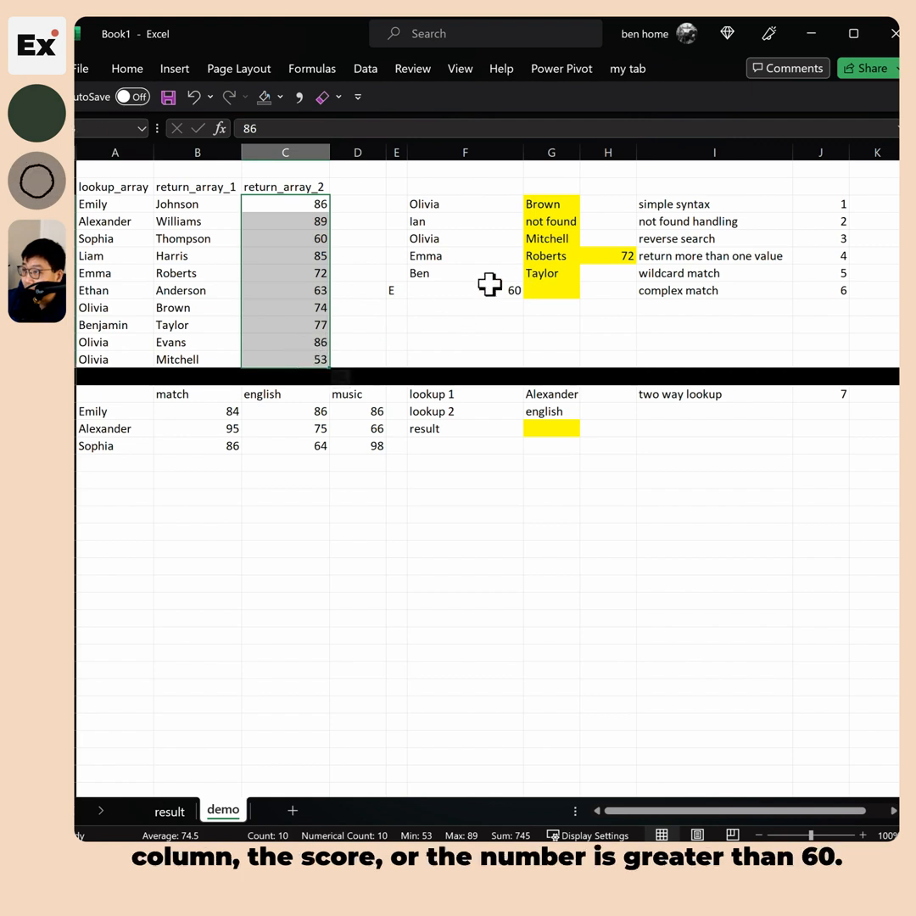
pyautogui.click(549, 288)
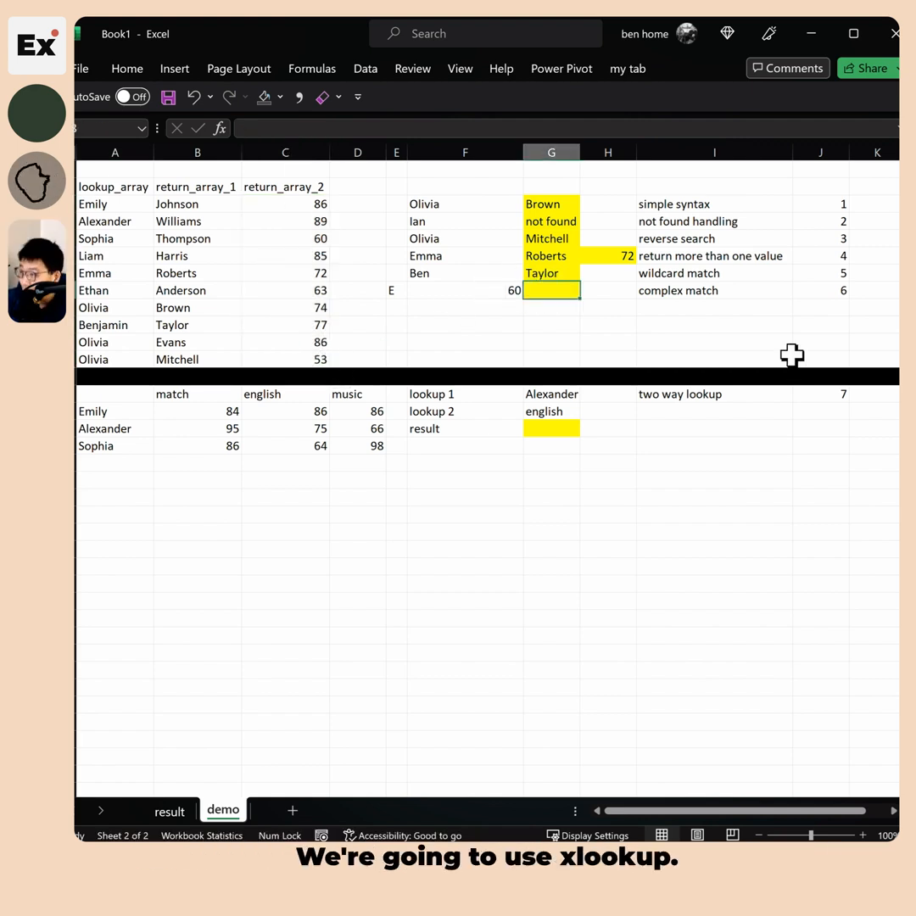
# In G8 begin =XLOOKUP(1,LEFT($A$3:$A$12,1)=E8 to compare first letters with E
pyautogui.write('=xl')
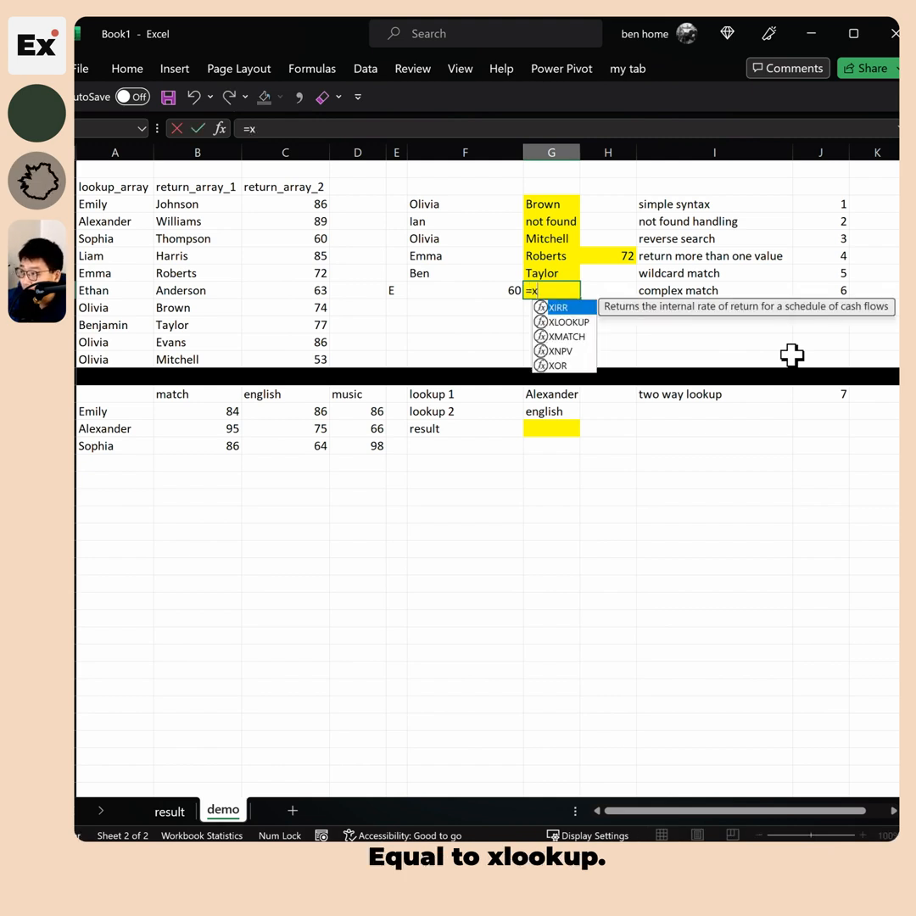
pyautogui.press('Tab')
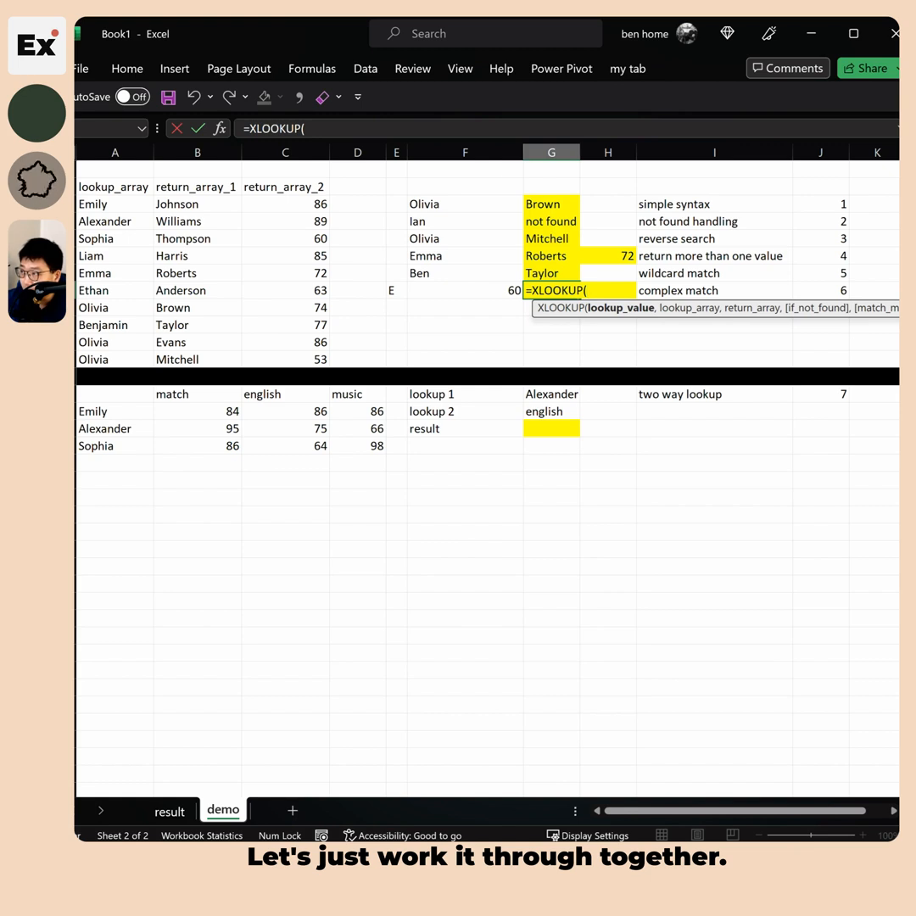
pyautogui.write('1')
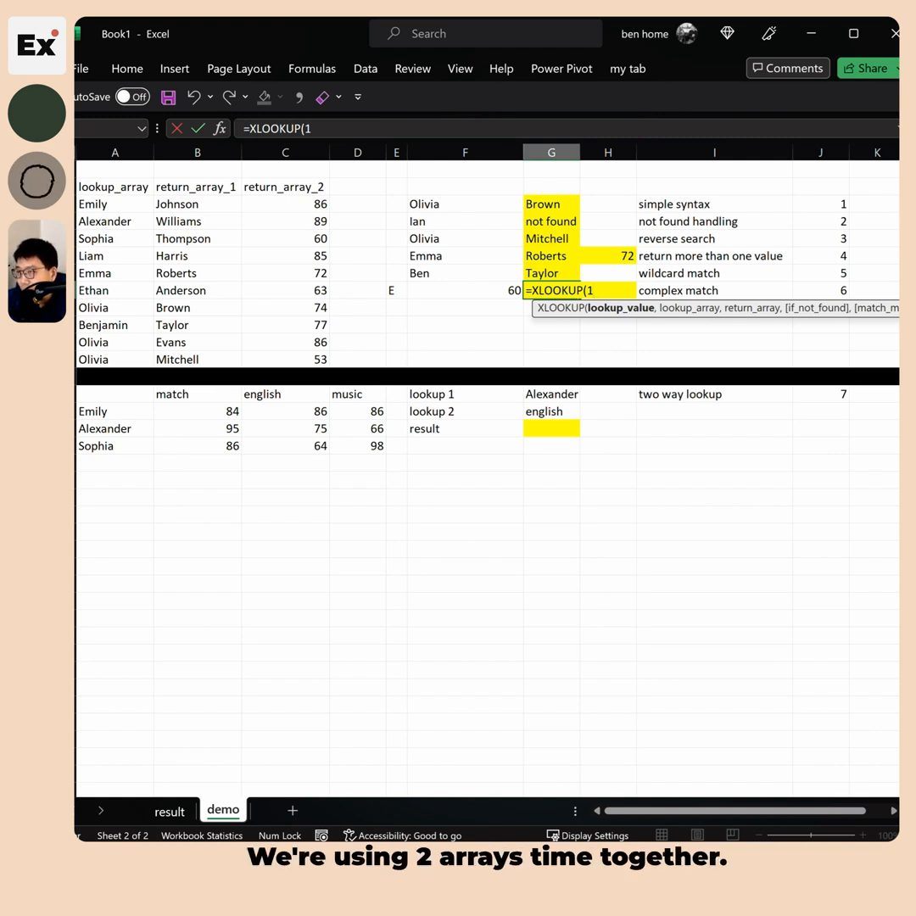
pyautogui.write(',')
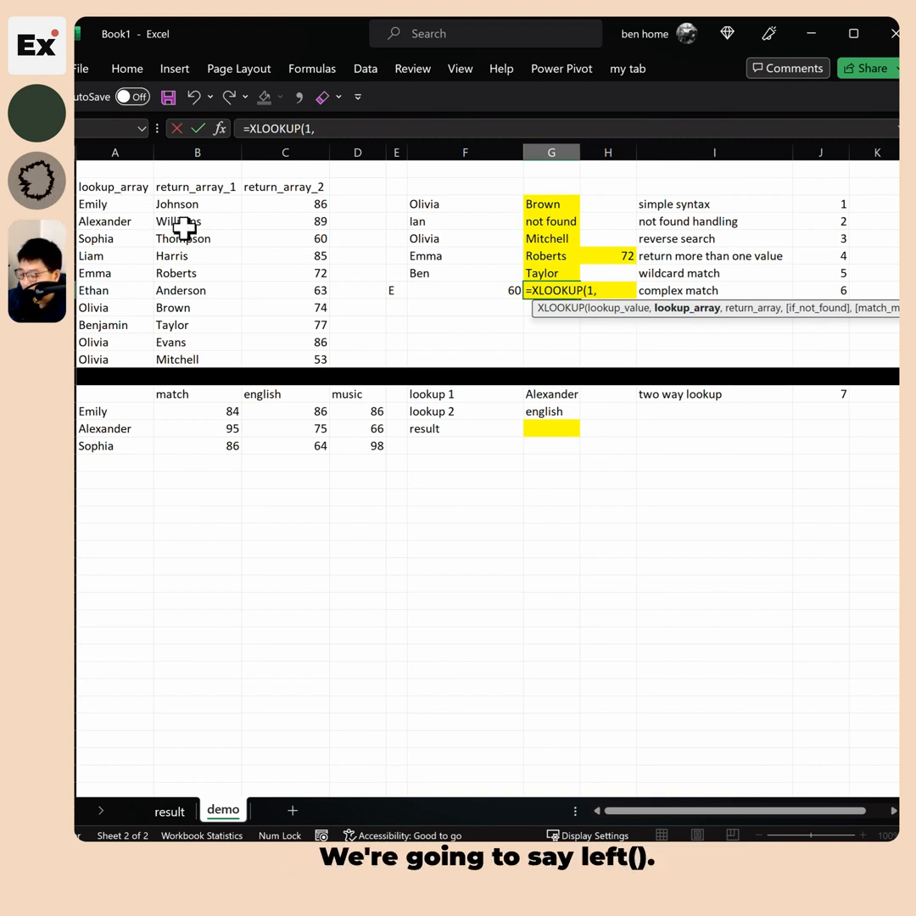
pyautogui.write('LEFT(')
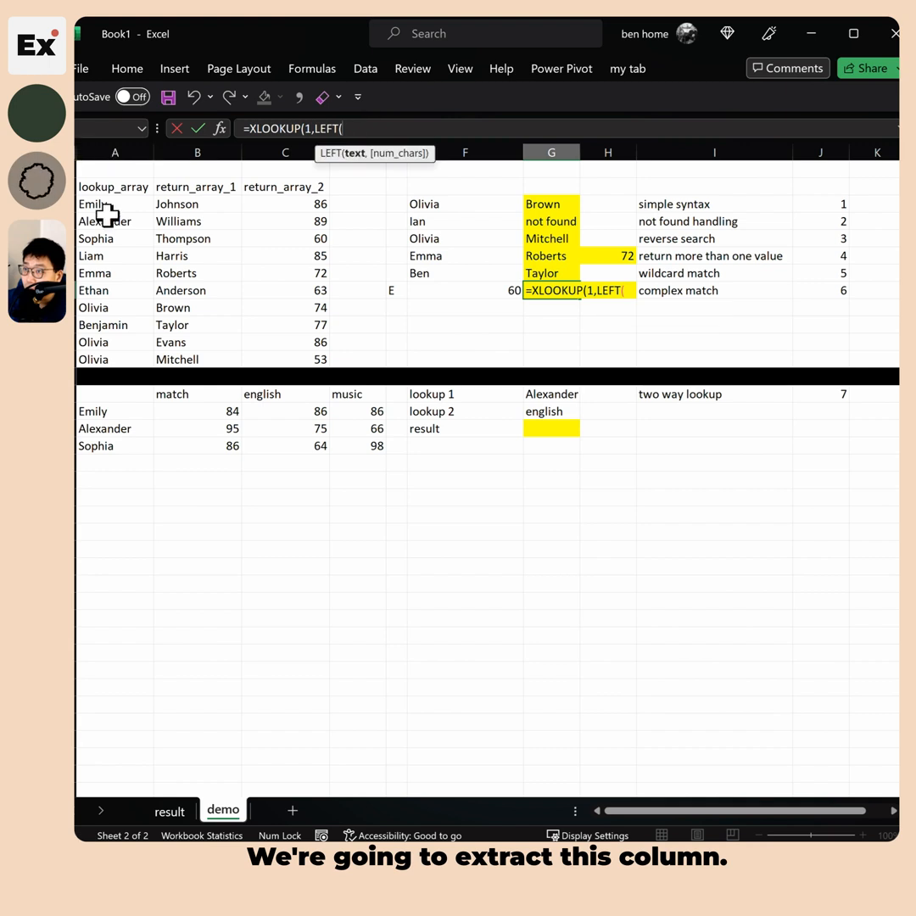
pyautogui.moveTo(109, 211); pyautogui.dragTo(124, 360)
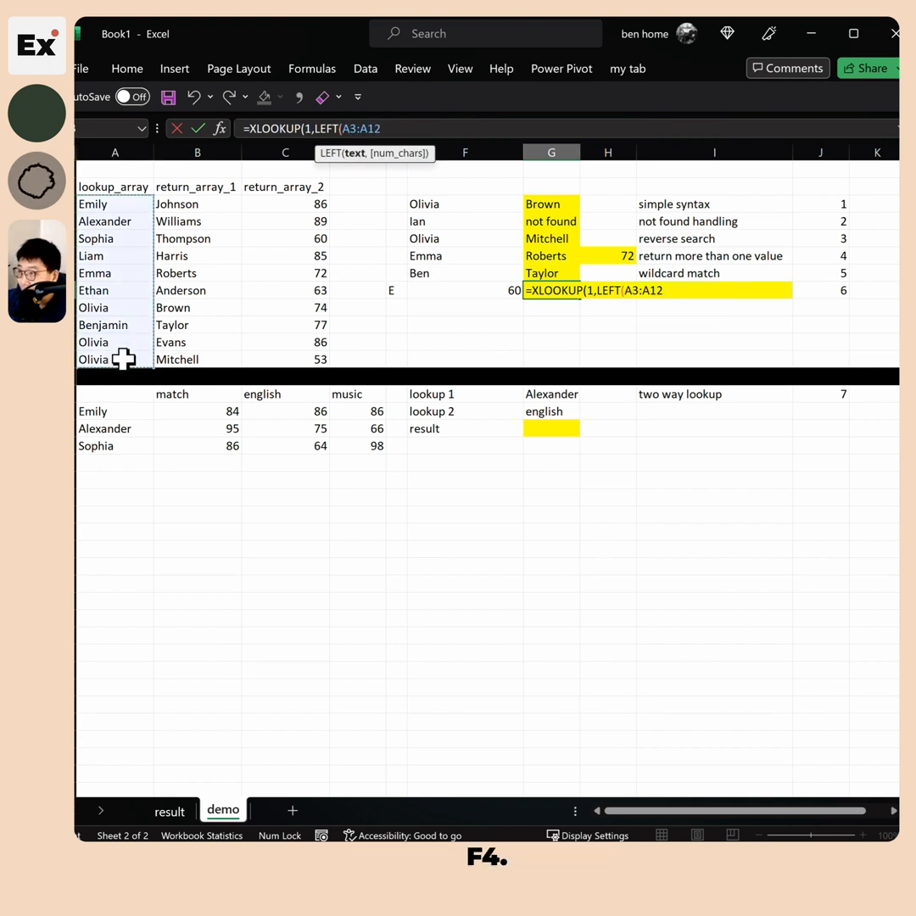
pyautogui.press('F4')
pyautogui.write(',')
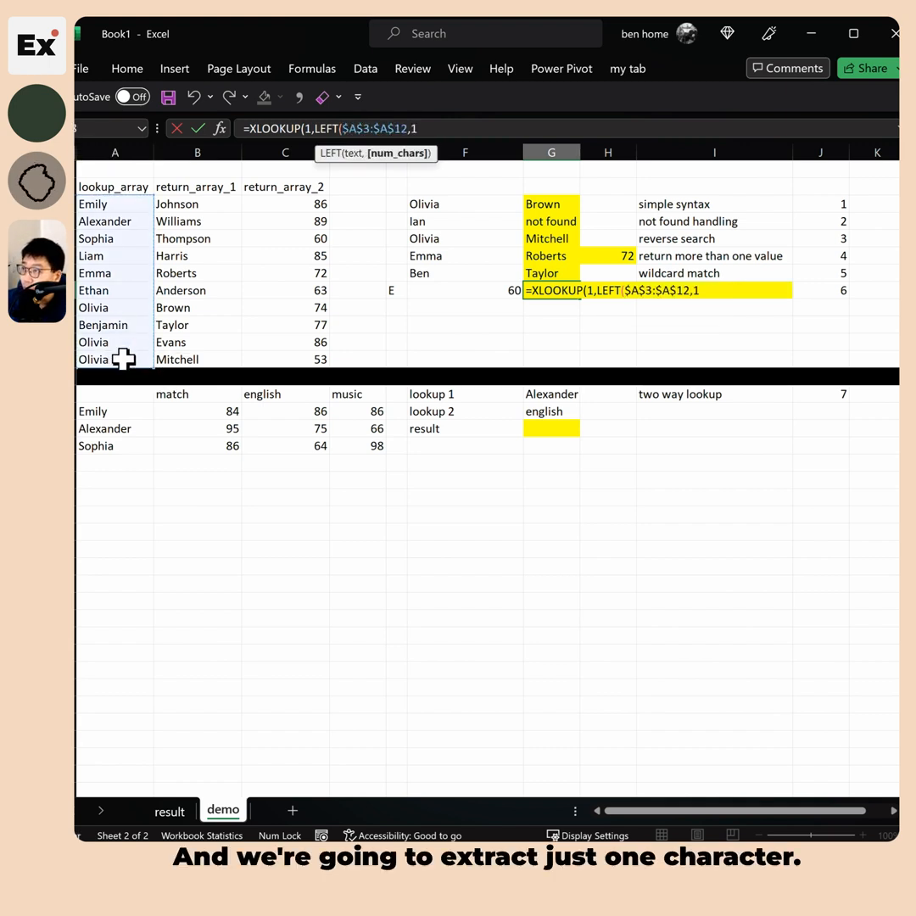
pyautogui.write('1)=')
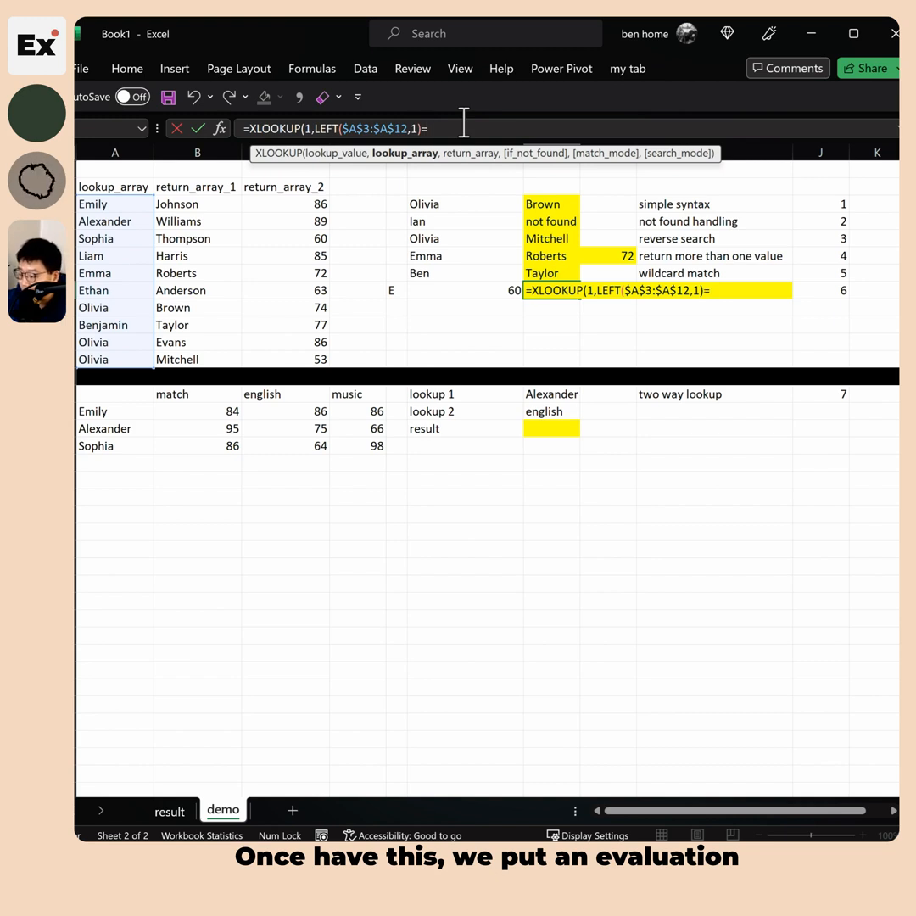
pyautogui.click(394, 291)
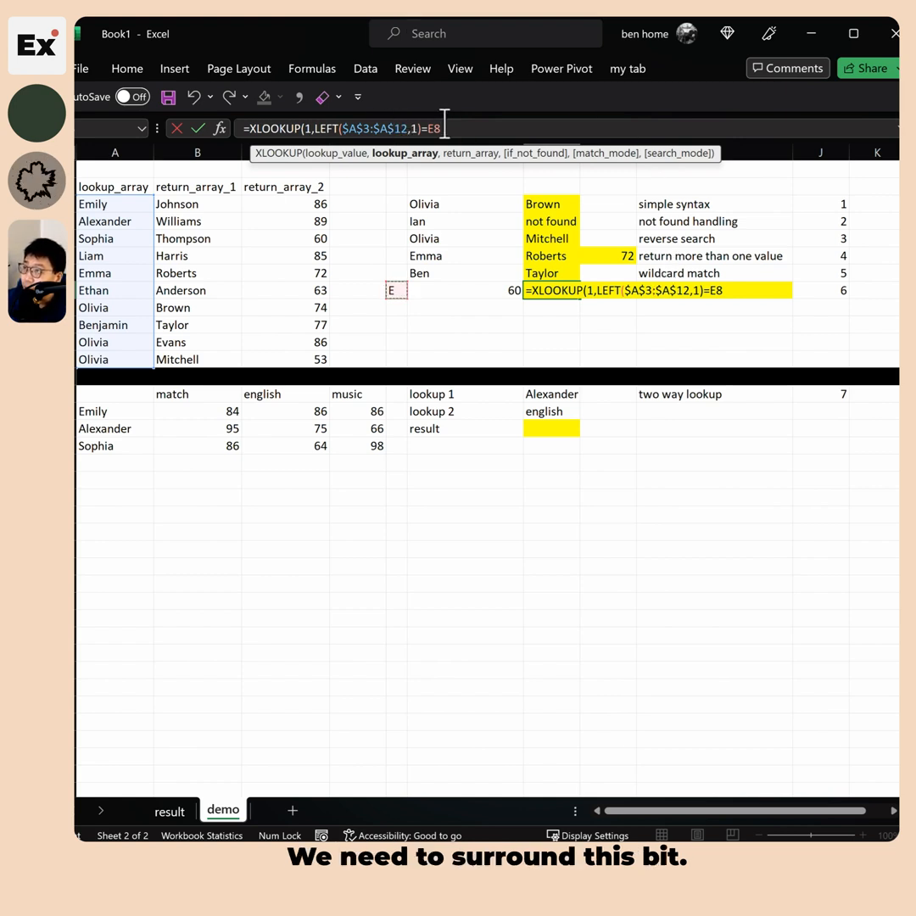
# Wrap the first-letter condition LEFT($A$3:$A$12,1)=E8 in parentheses and preview its result
pyautogui.moveTo(444, 127); pyautogui.dragTo(369, 130)
pyautogui.click(315, 131)
pyautogui.write('(')
pyautogui.click(475, 132)
pyautogui.write(')')
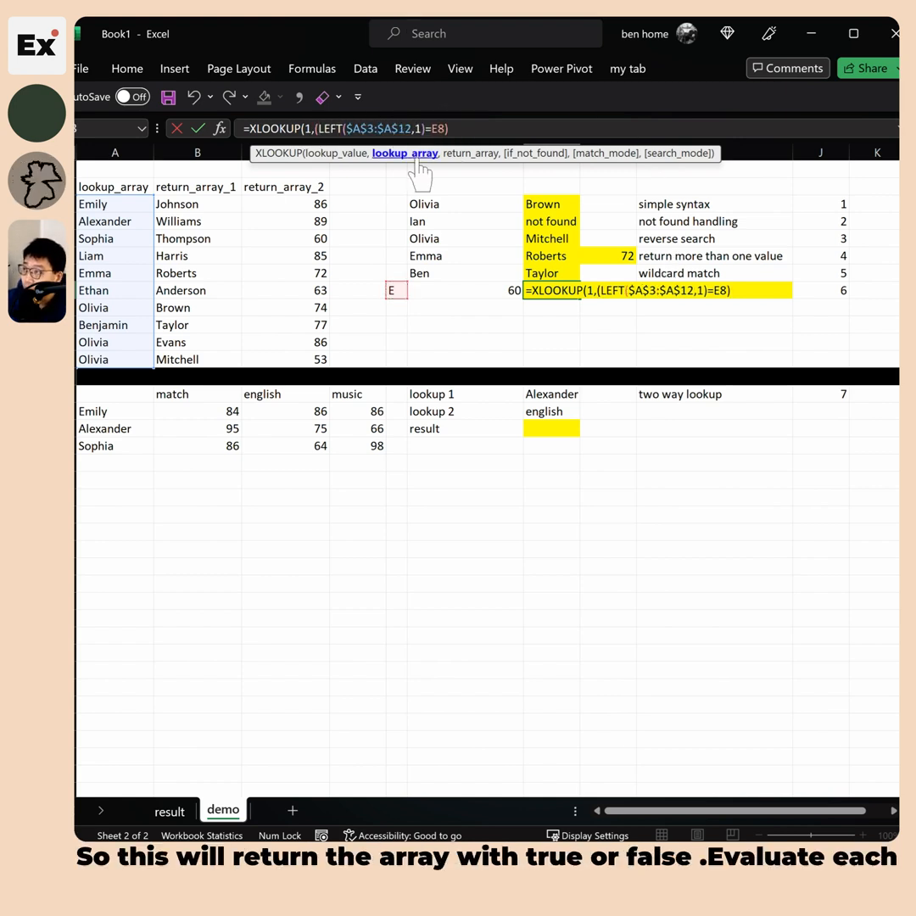
pyautogui.moveTo(446, 127); pyautogui.dragTo(319, 129)
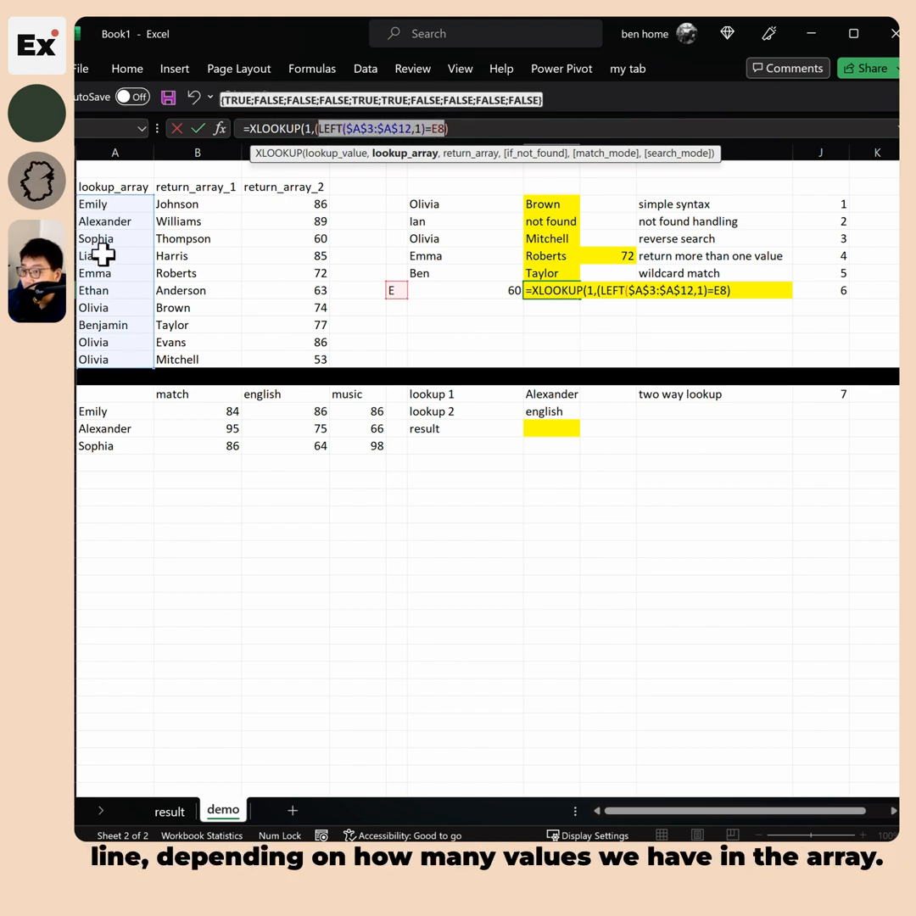
pyautogui.click(479, 129)
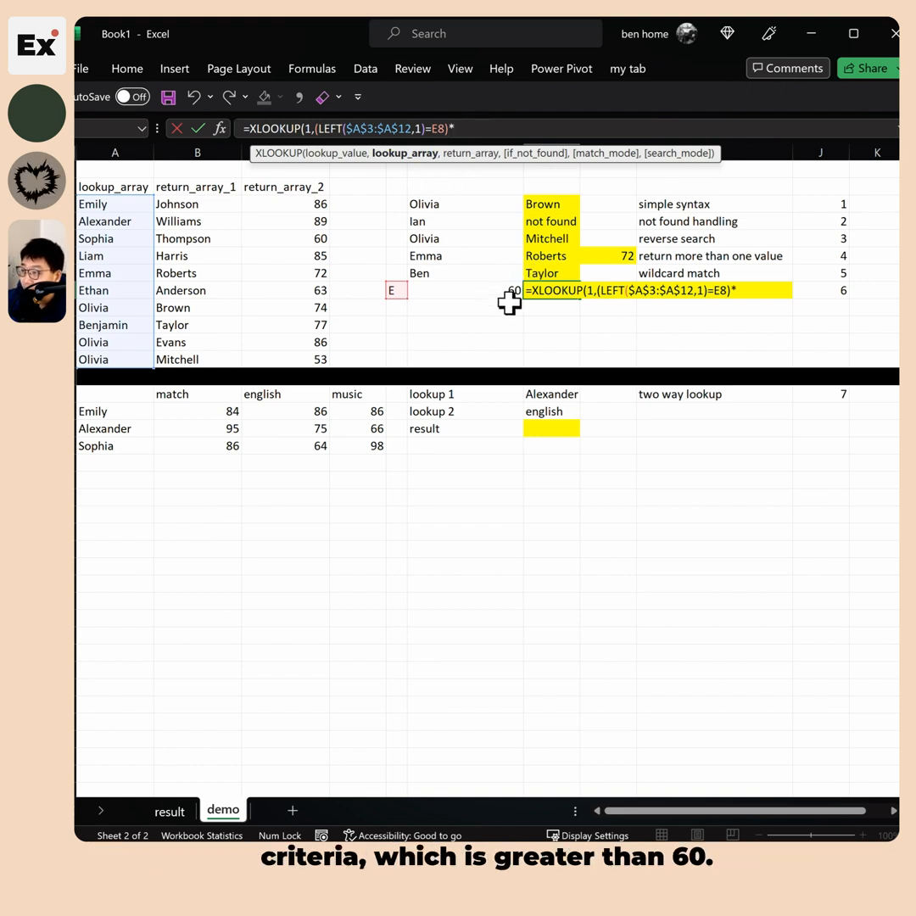
# Multiply by a second condition ($C$3:$C$12>F8) testing scores against the F8 threshold
pyautogui.click(297, 204)
pyautogui.moveTo(297, 205); pyautogui.dragTo(301, 360)
pyautogui.click(453, 126)
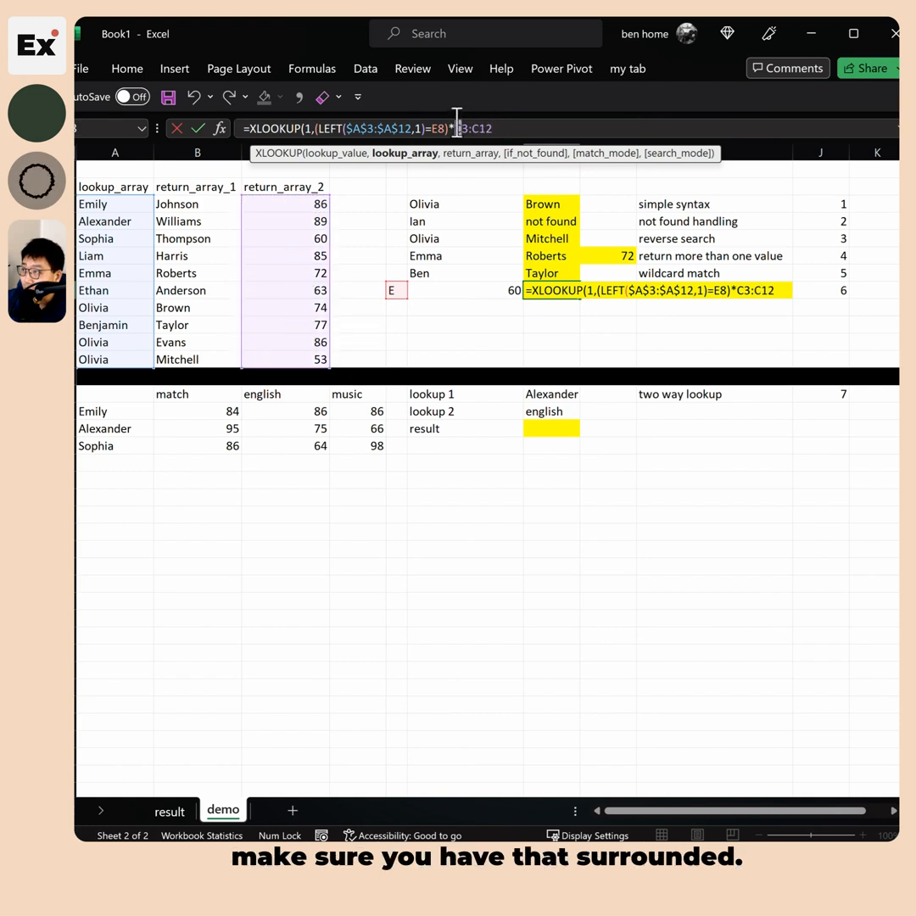
pyautogui.write('(')
pyautogui.click(528, 127)
pyautogui.write(')')
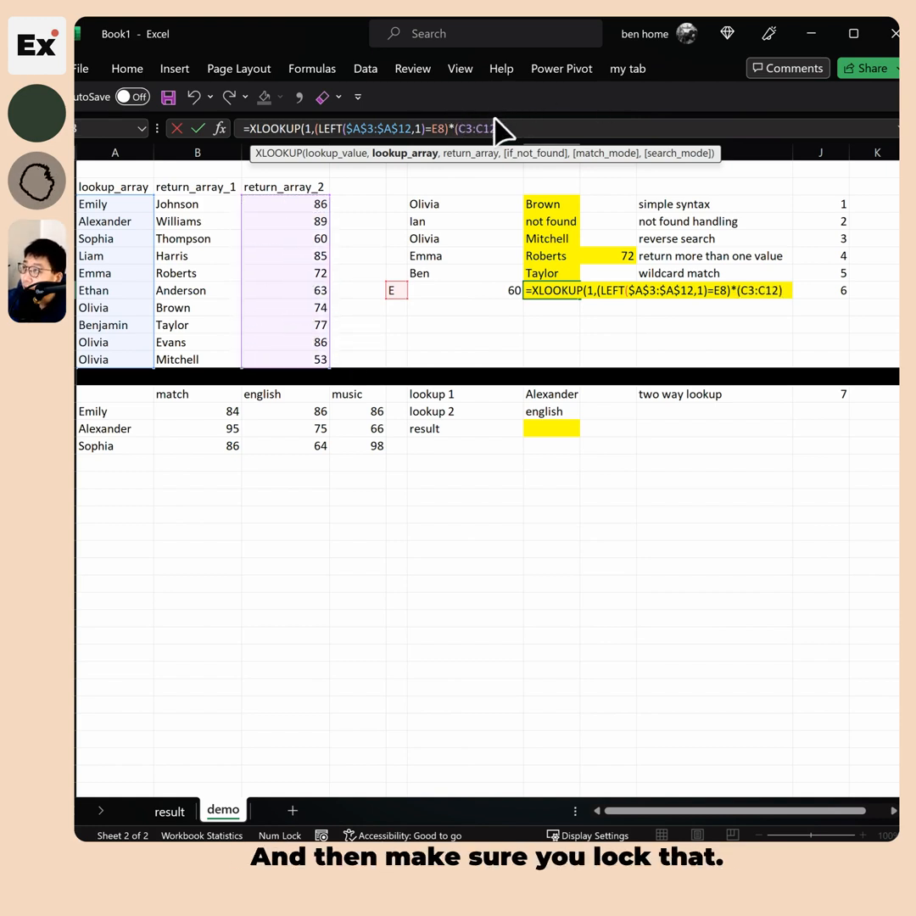
pyautogui.moveTo(498, 123); pyautogui.dragTo(463, 123)
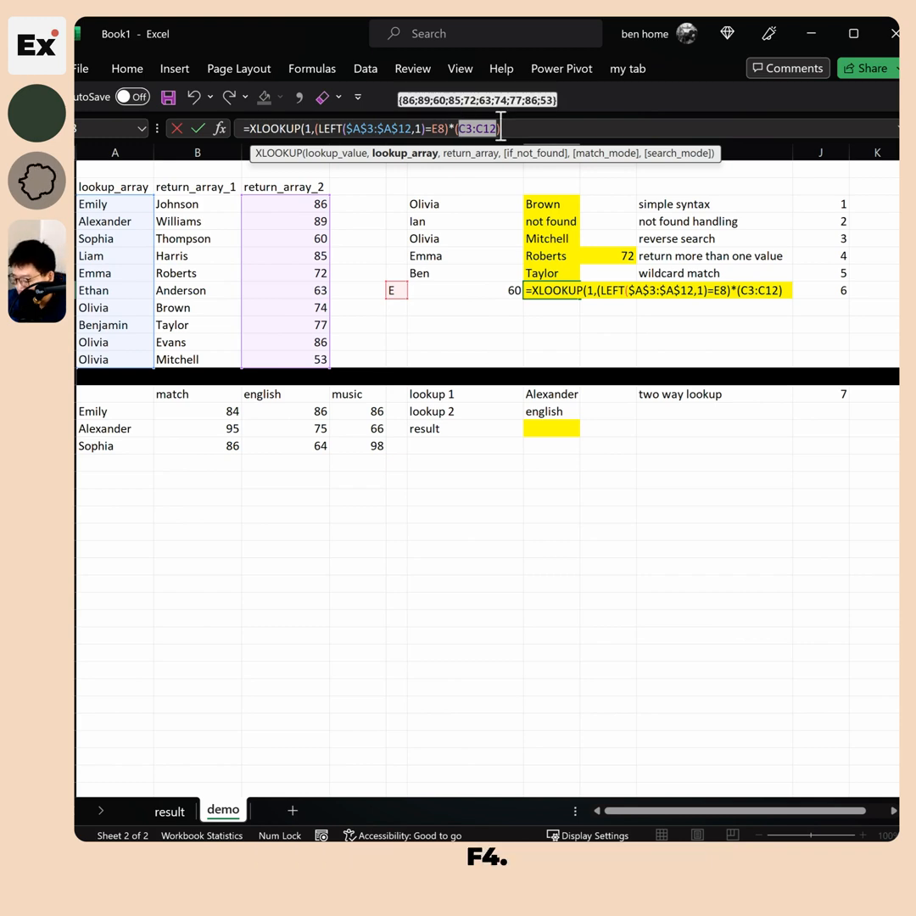
pyautogui.press('F4')
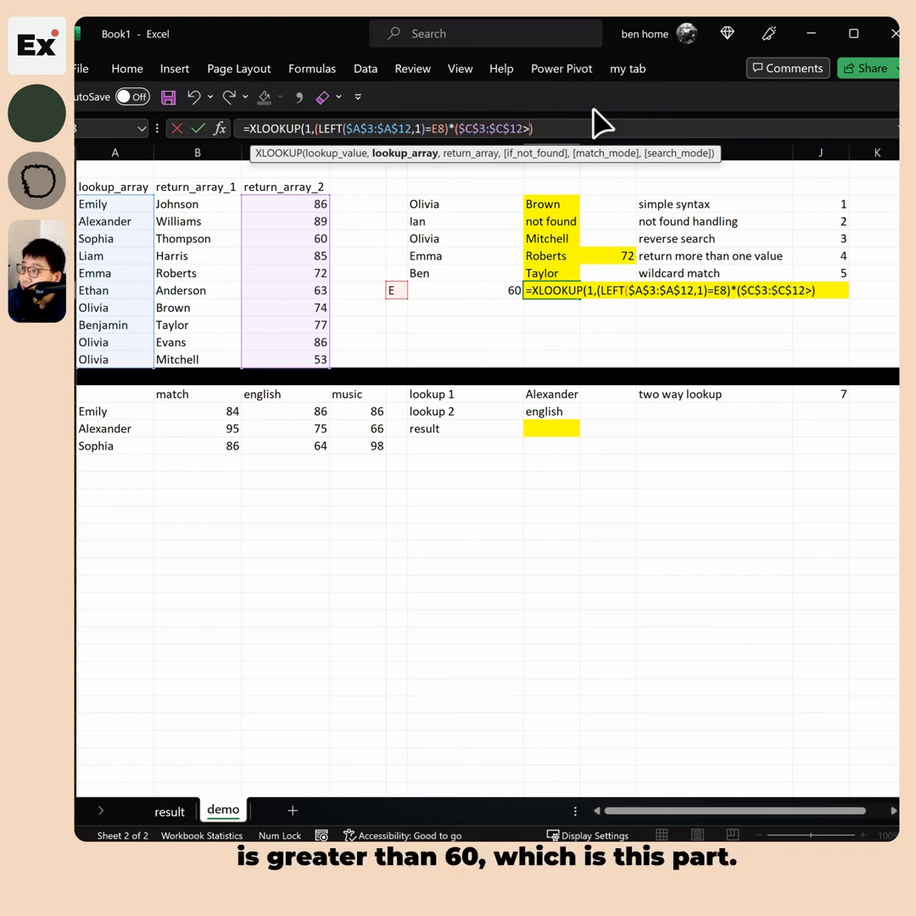
pyautogui.click(484, 289)
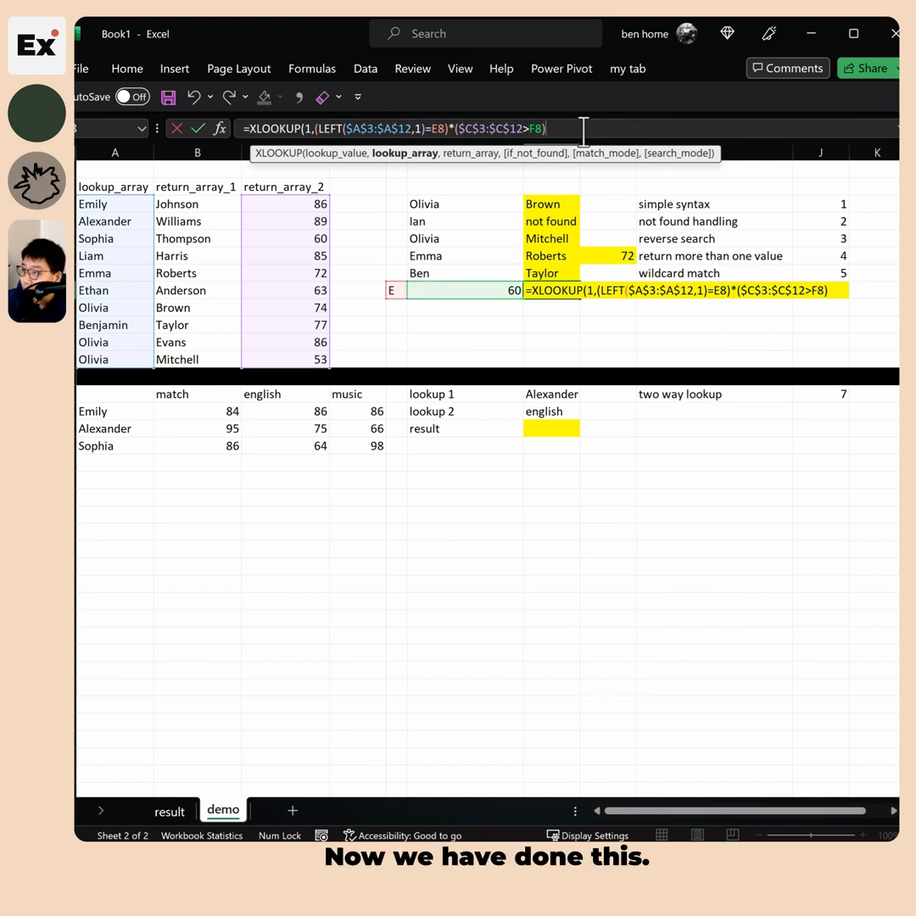
# Add the absolute return range $B$3:$B$12 and close the formula, returning Johnson
pyautogui.write(',')
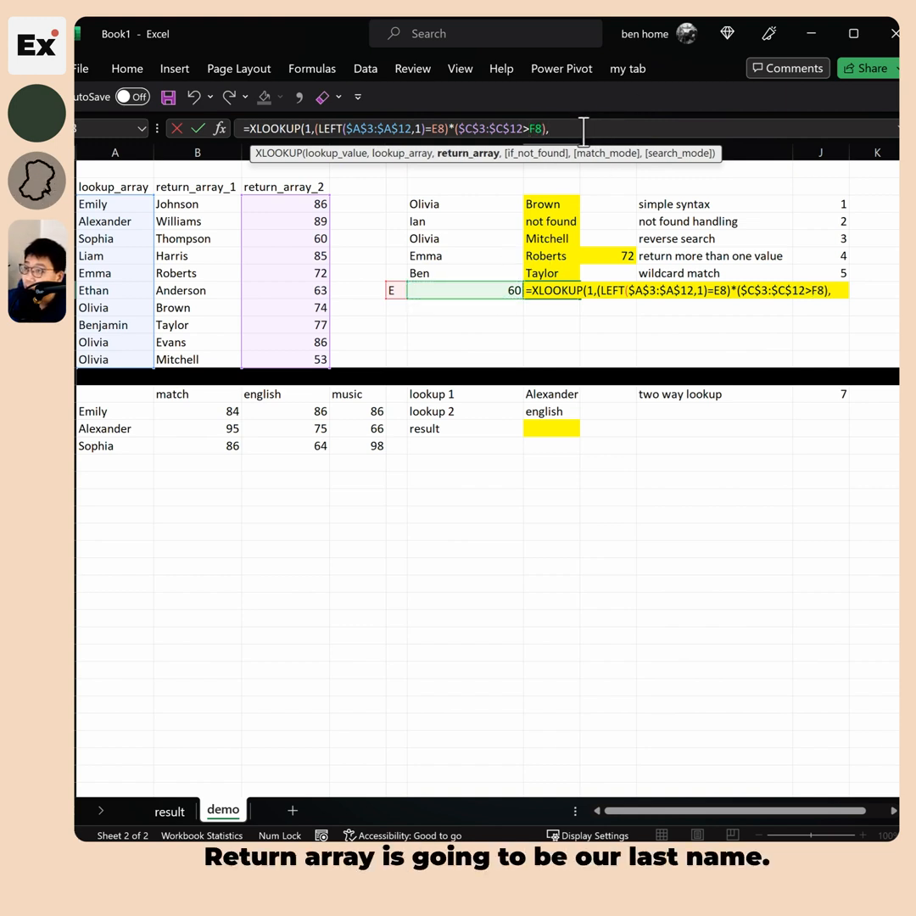
pyautogui.moveTo(177, 205); pyautogui.dragTo(178, 359)
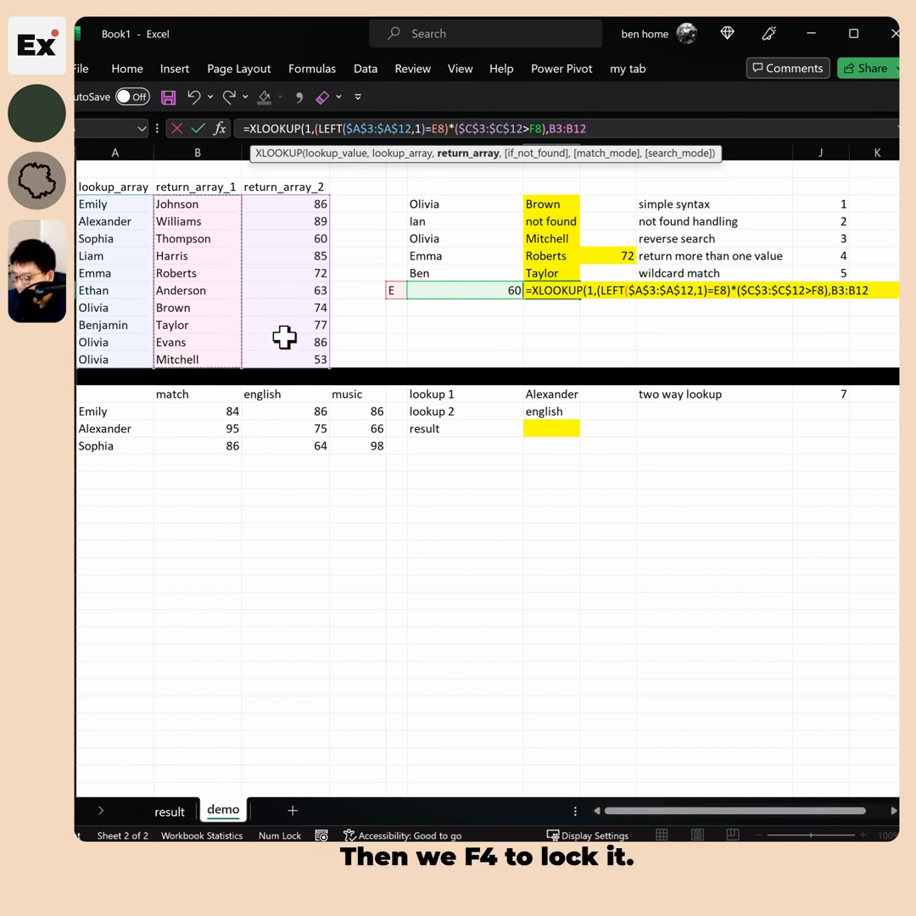
pyautogui.press('F4')
pyautogui.write(')')
pyautogui.press('Return')
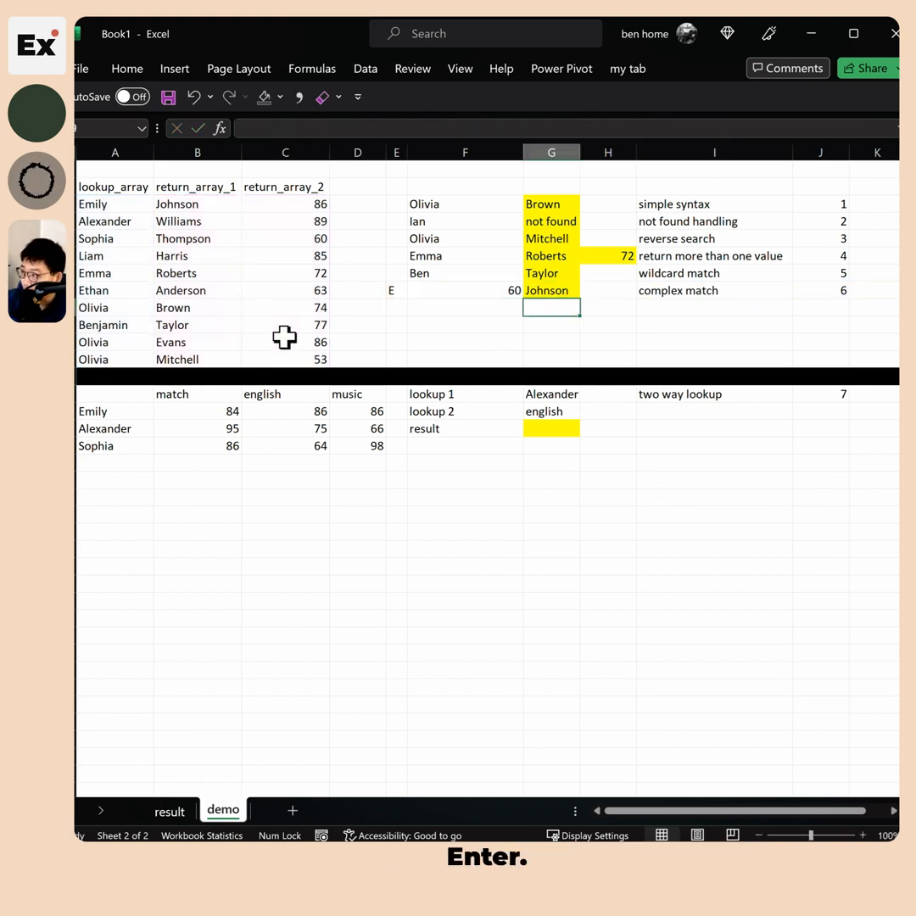
# Confirm E in E8 and highlight the matching names Emily, Emma and Ethan
pyautogui.click(552, 287)
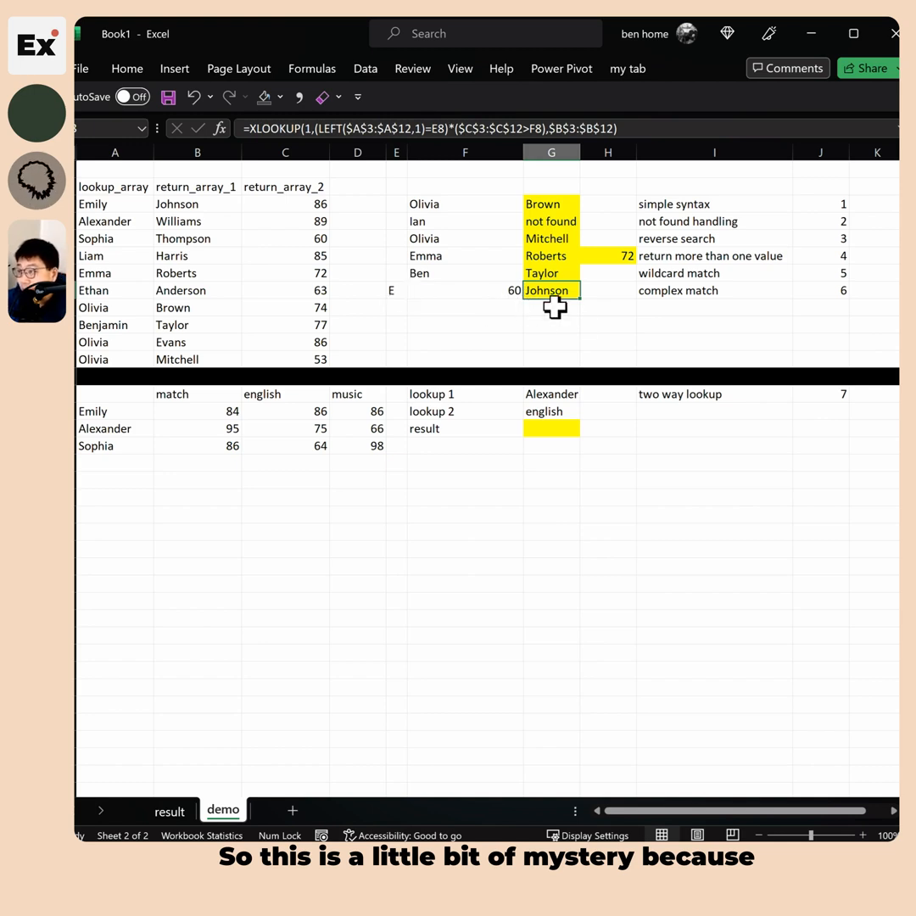
pyautogui.click(390, 294)
pyautogui.write('E')
pyautogui.click(95, 204)
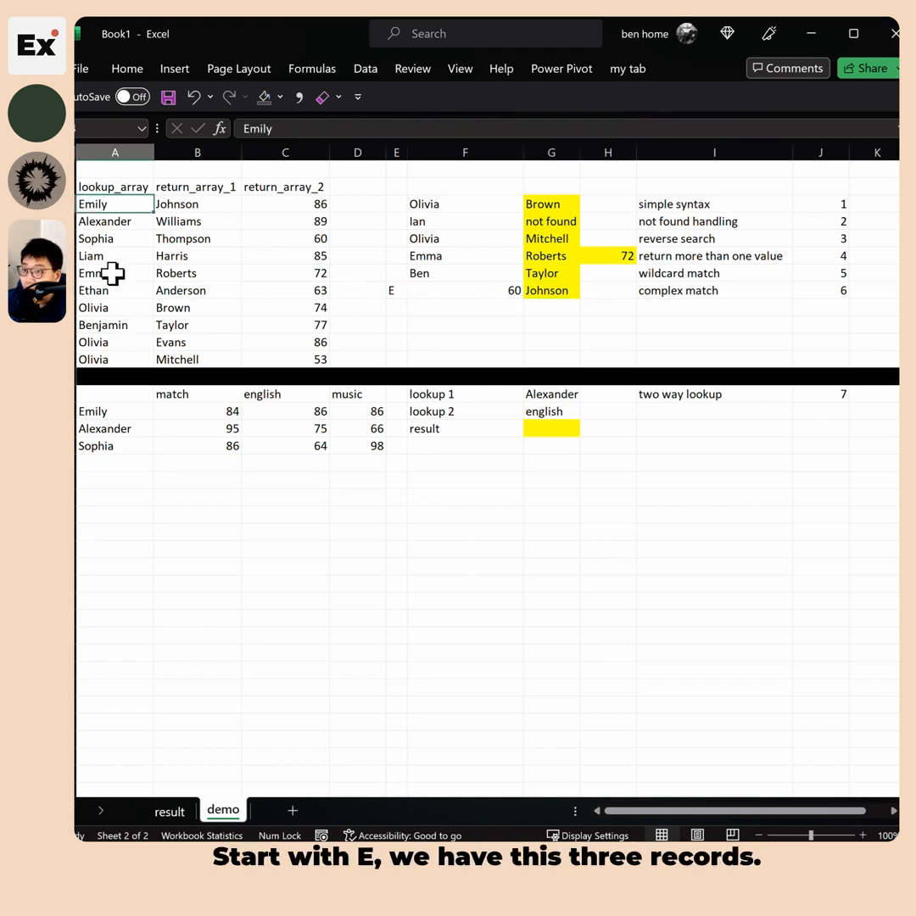
pyautogui.keyDown('ctrl'); pyautogui.click(110, 273); pyautogui.keyUp('ctrl')
pyautogui.keyDown('ctrl'); pyautogui.click(119, 291); pyautogui.keyUp('ctrl')
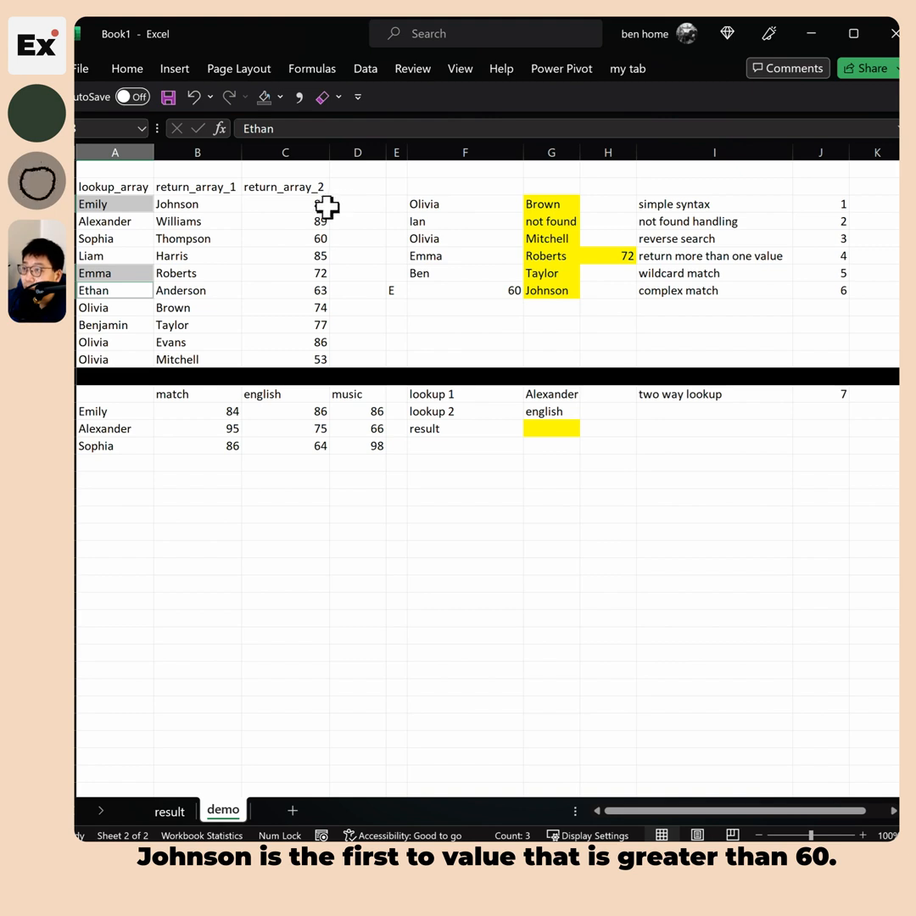
# Set the F8 threshold to 85, then 90, making G8 show #N/A
pyautogui.click(509, 289)
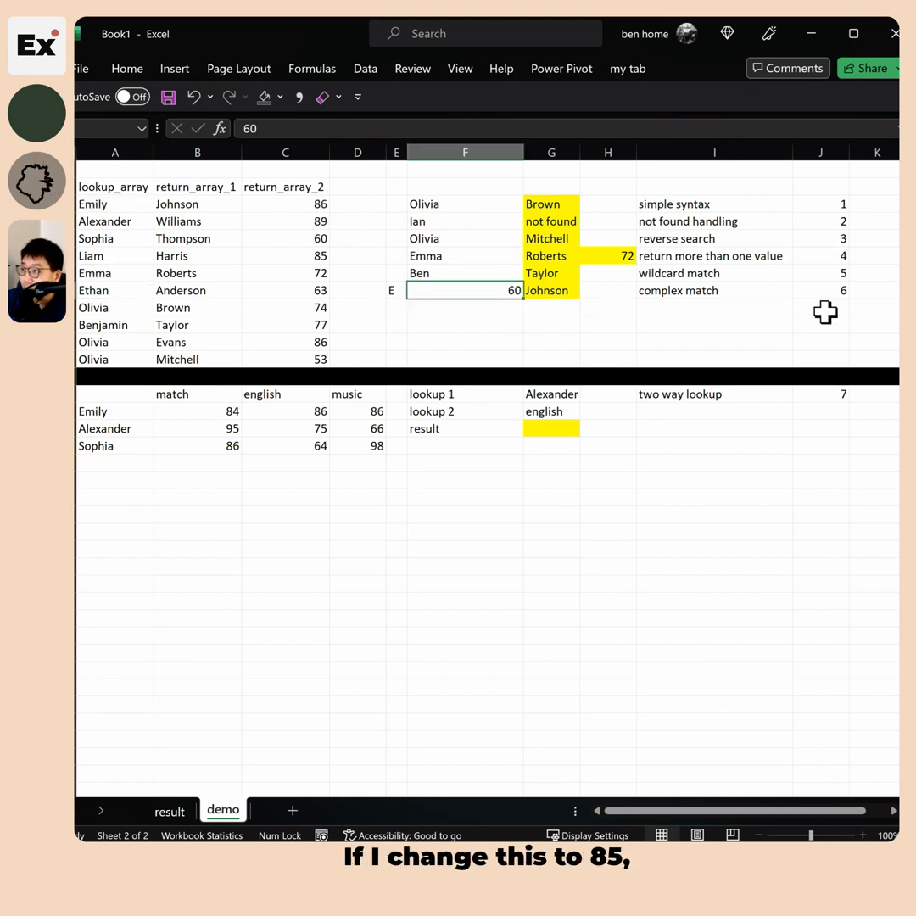
pyautogui.write('85')
pyautogui.press('Return')
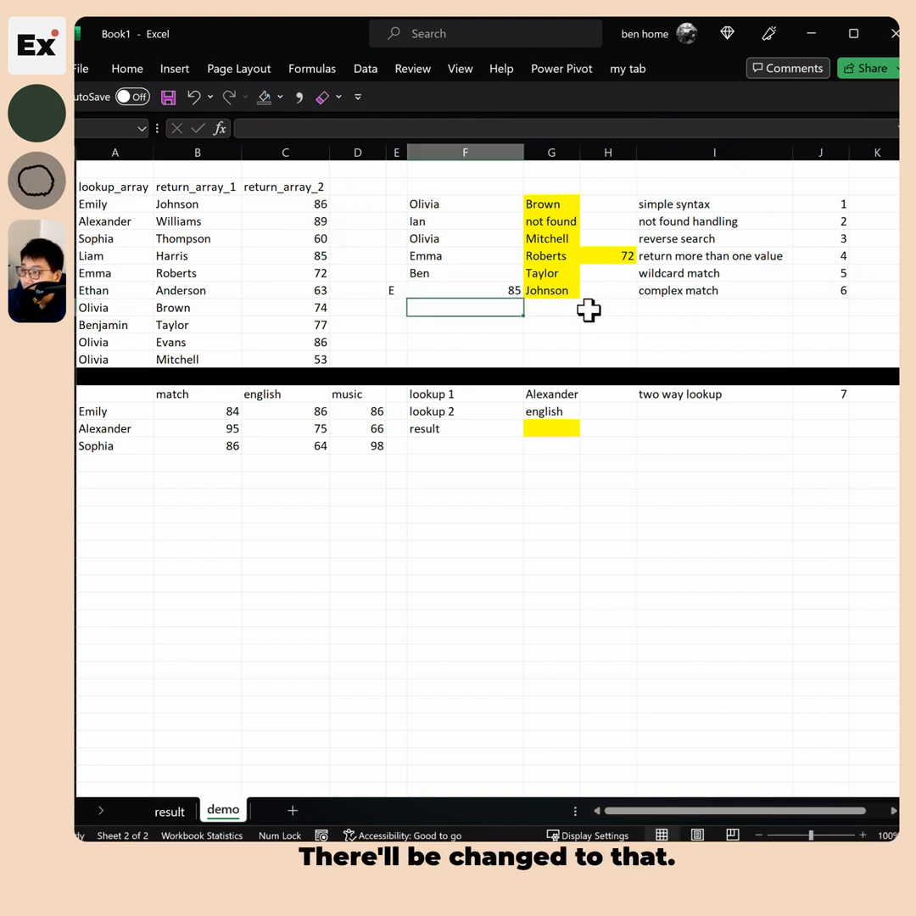
pyautogui.click(503, 292)
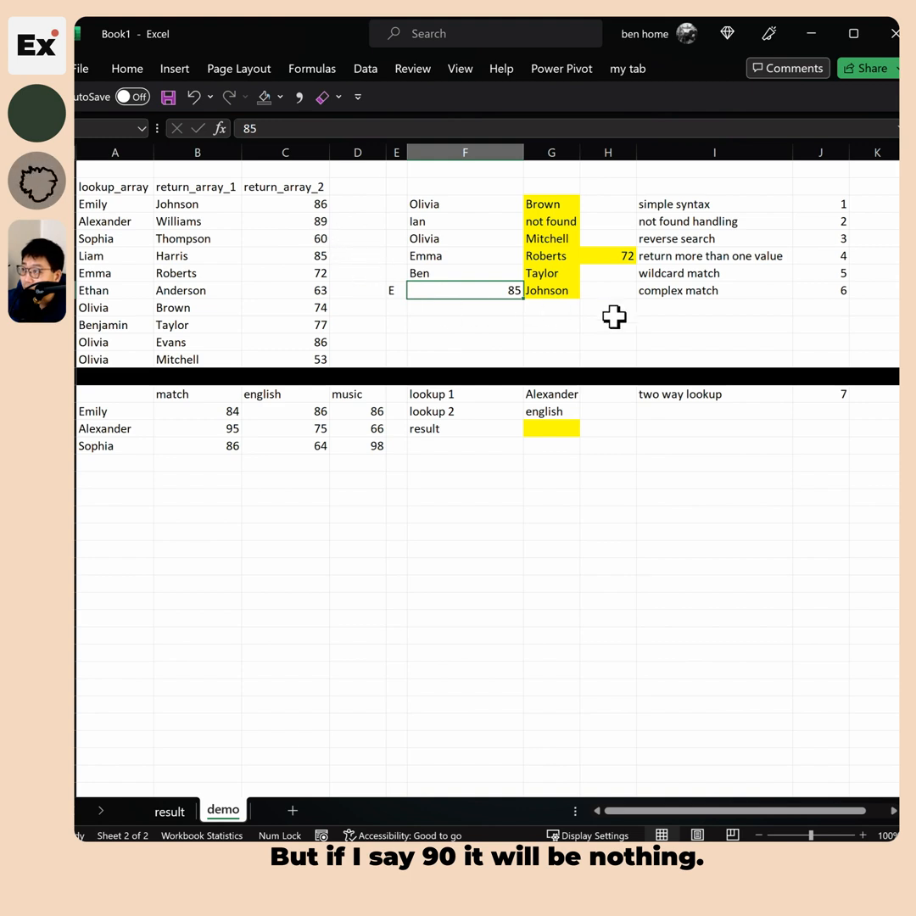
pyautogui.write('90')
pyautogui.press('Return')
# Review Emily, Emma and Ethan again, then set the F8 threshold to 80
pyautogui.press('Up')
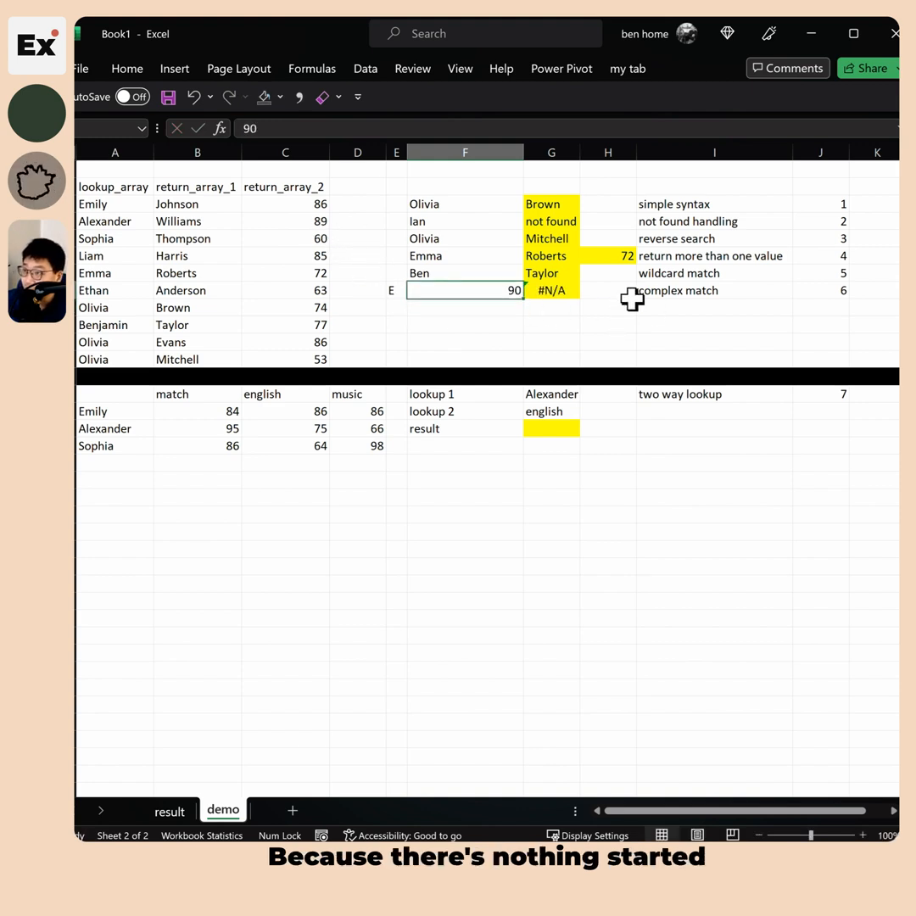
pyautogui.click(95, 205)
pyautogui.keyDown('ctrl'); pyautogui.click(103, 276); pyautogui.keyUp('ctrl')
pyautogui.keyDown('ctrl'); pyautogui.click(106, 288); pyautogui.keyUp('ctrl')
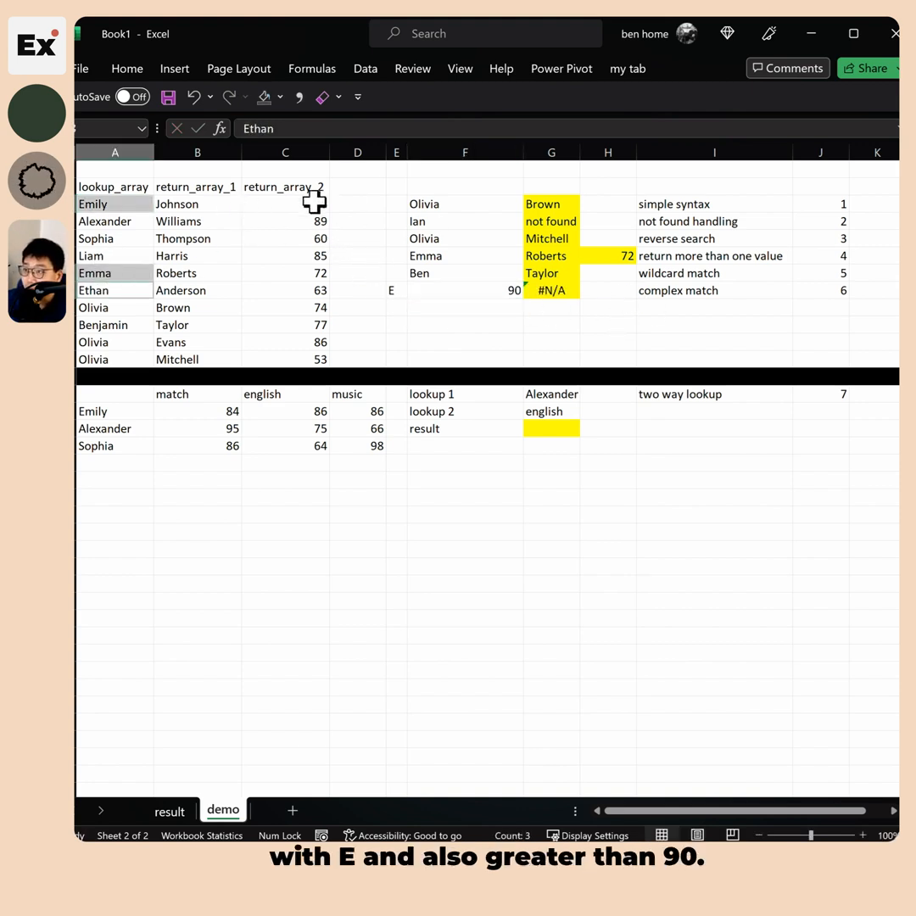
pyautogui.click(509, 290)
pyautogui.write('80')
pyautogui.press('Return')
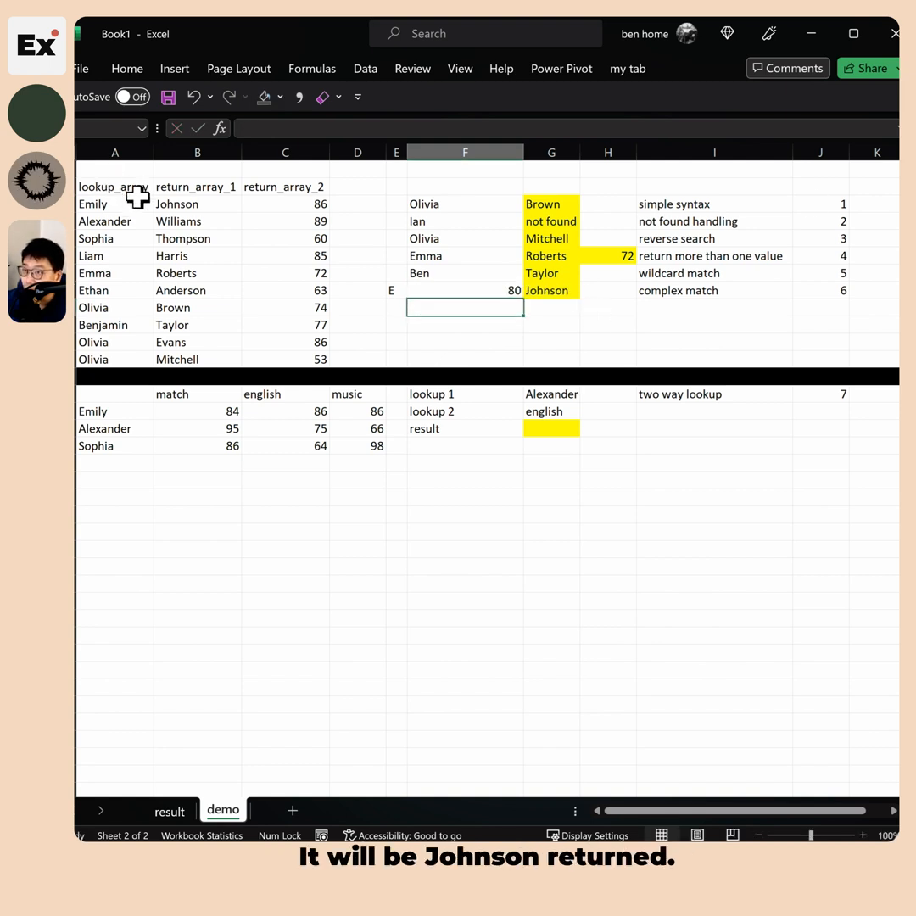
# Select Emily's, Emma's and Ethan's records to check them against the Johnson result in G8
pyautogui.moveTo(138, 197); pyautogui.dragTo(266, 200)
pyautogui.moveTo(95, 204); pyautogui.dragTo(272, 277)
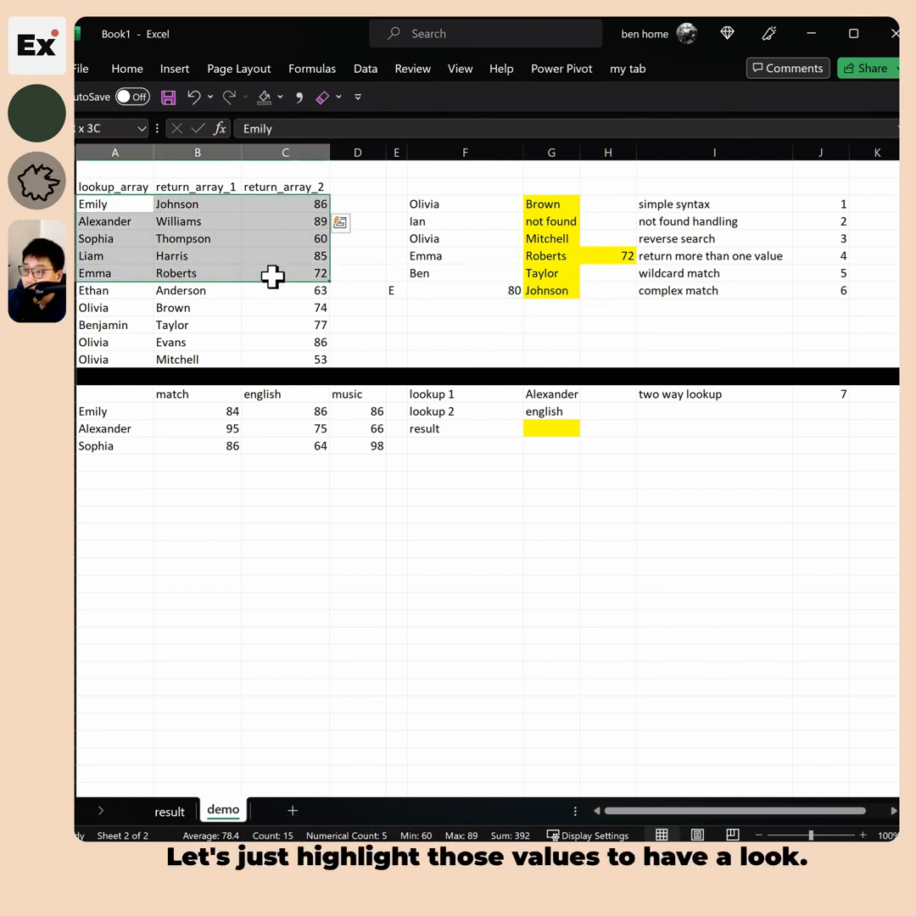
pyautogui.moveTo(109, 208); pyautogui.dragTo(280, 204)
pyautogui.moveTo(127, 274); pyautogui.dragTo(309, 288)
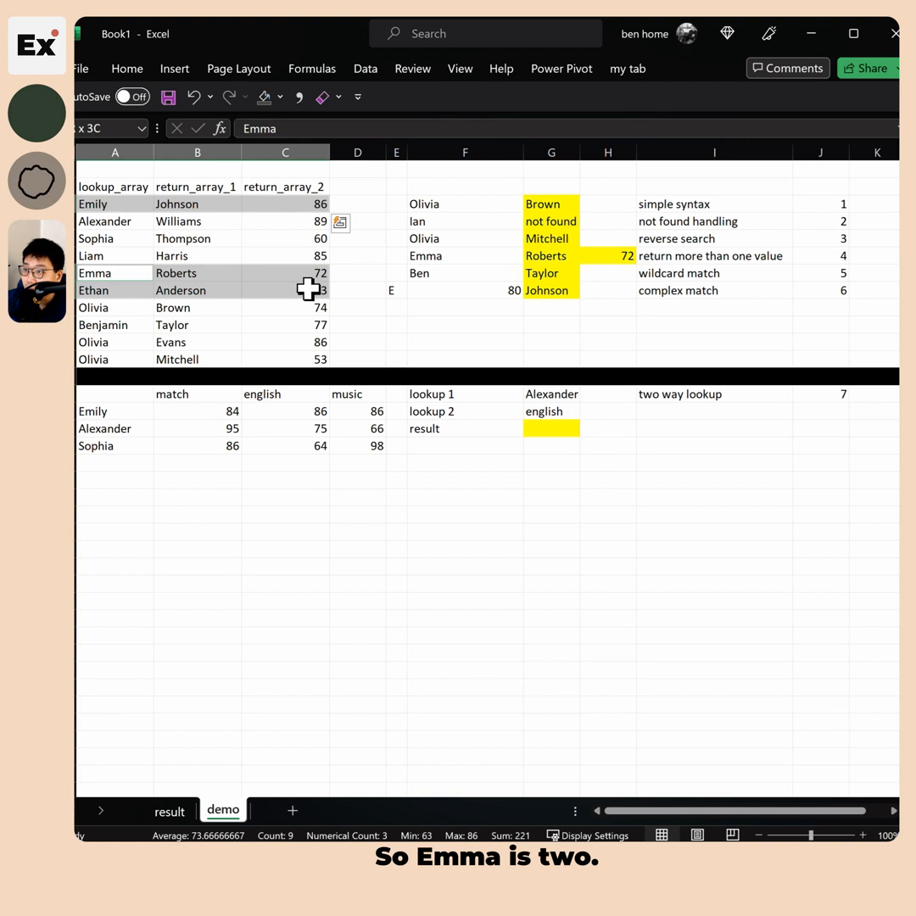
pyautogui.click(552, 290)
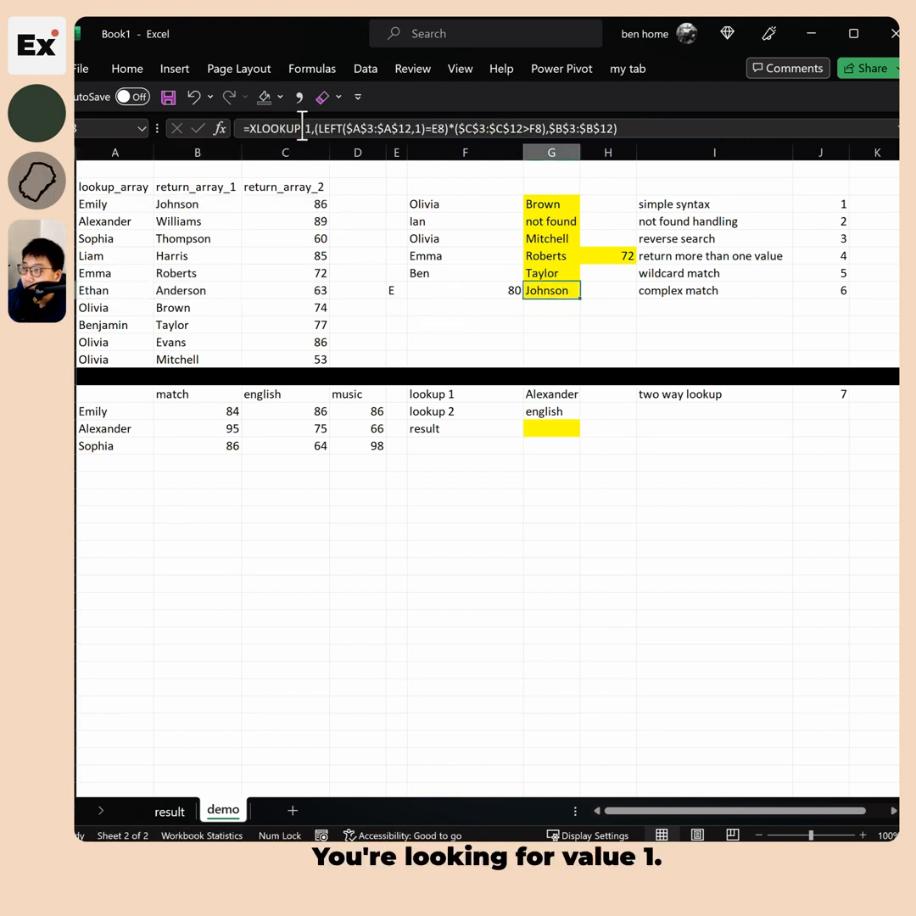
pyautogui.click(305, 128)
pyautogui.moveTo(306, 128); pyautogui.dragTo(457, 128)
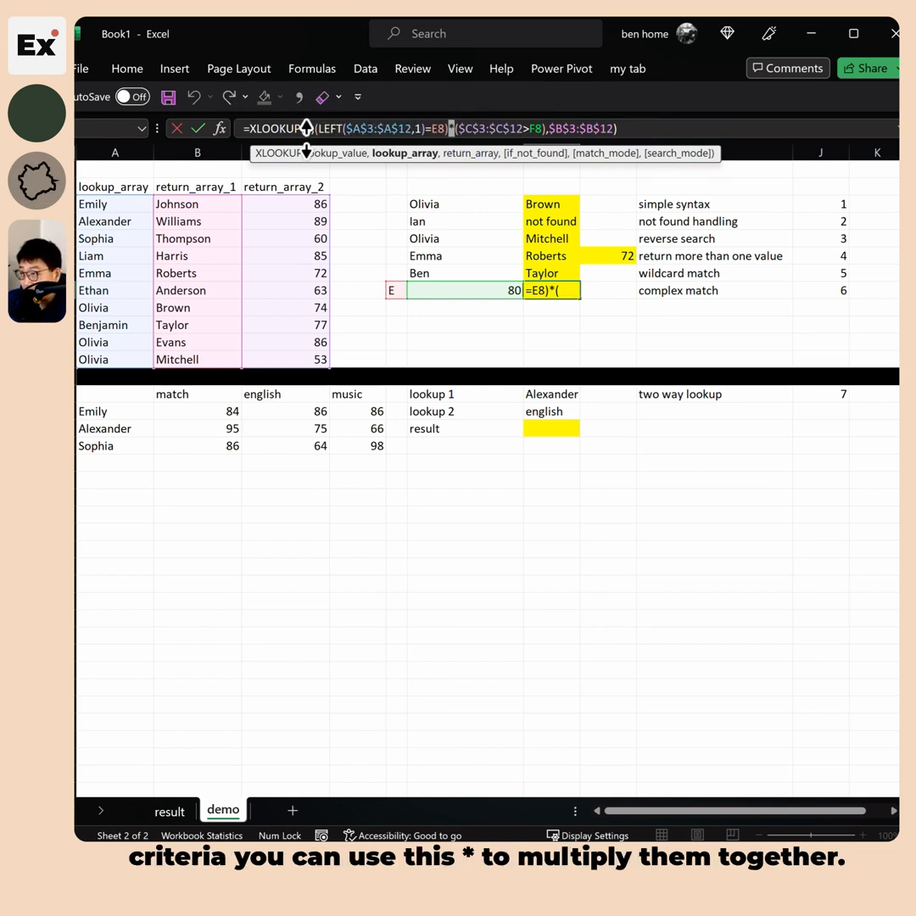
pyautogui.moveTo(320, 129); pyautogui.dragTo(433, 120)
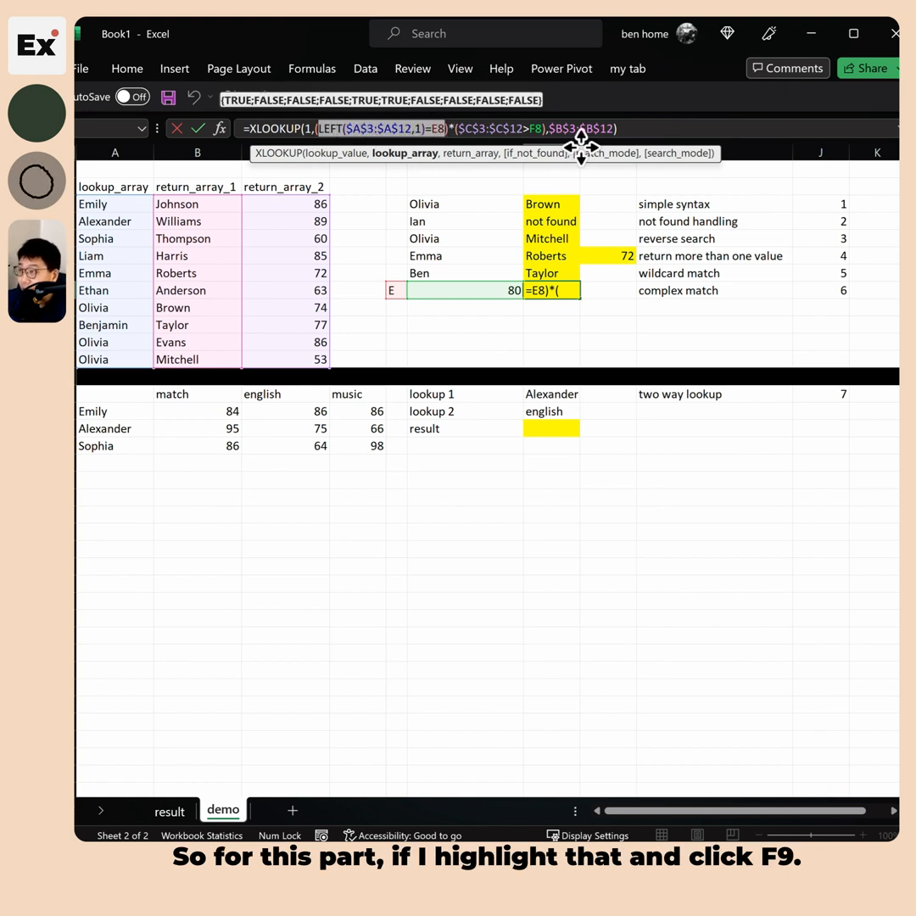
pyautogui.press('F9')
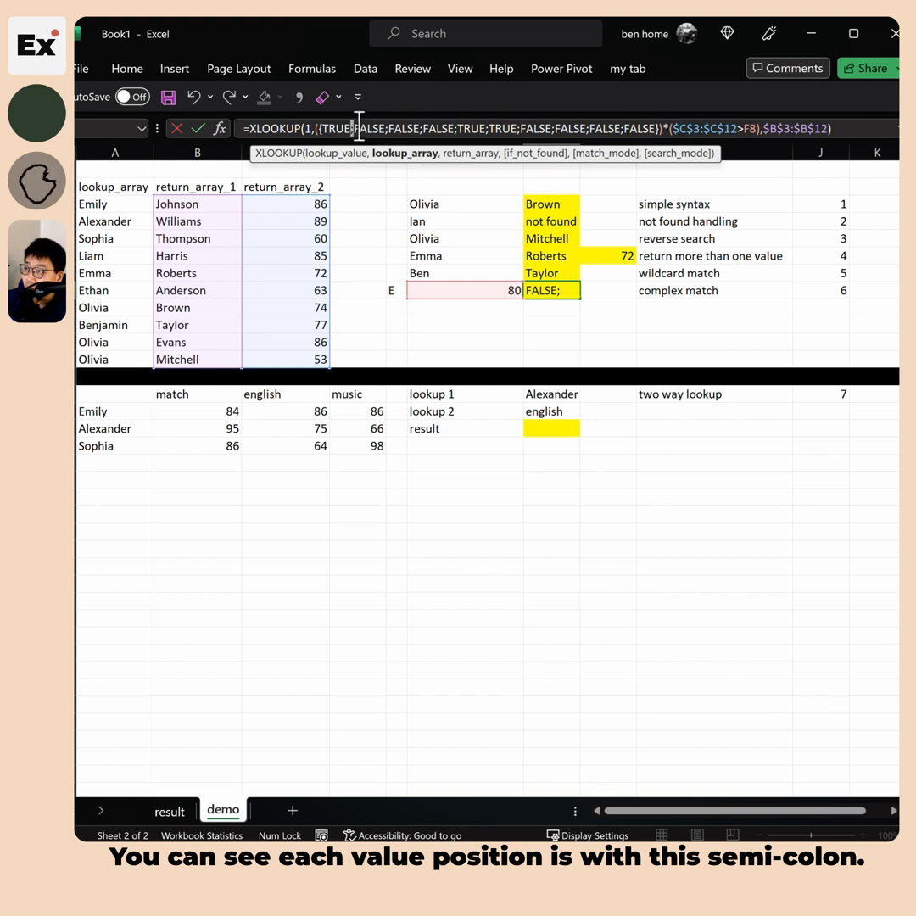
pyautogui.moveTo(324, 128); pyautogui.dragTo(652, 126)
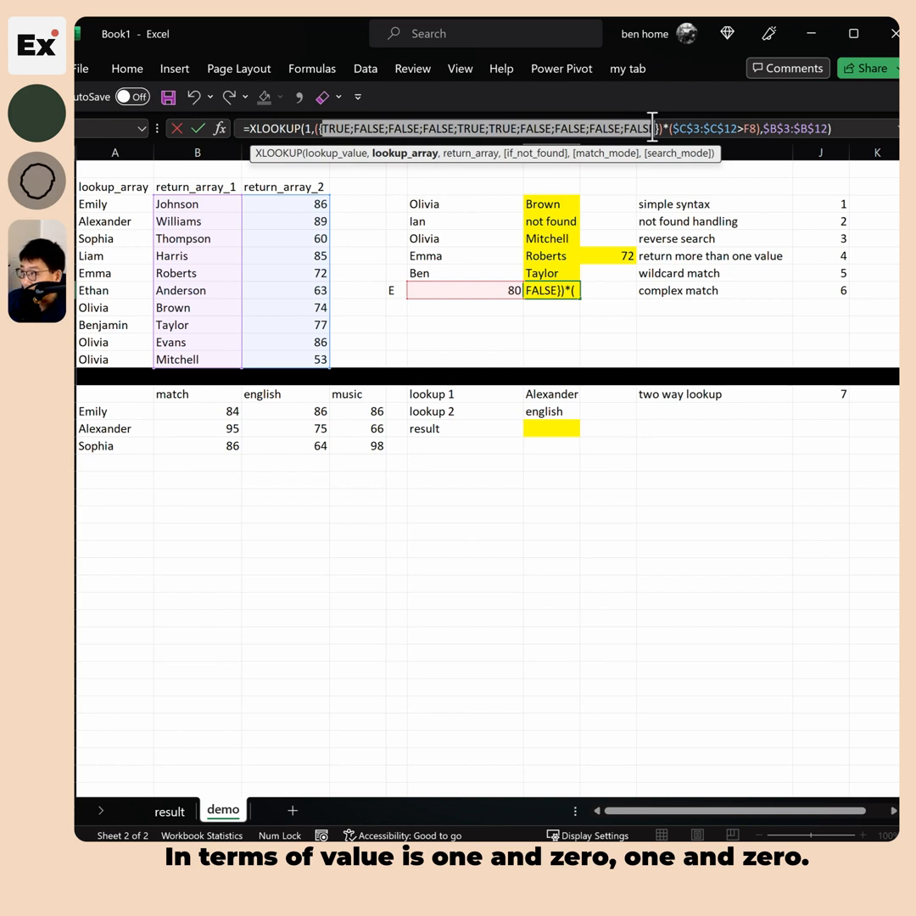
pyautogui.moveTo(673, 126); pyautogui.dragTo(745, 121)
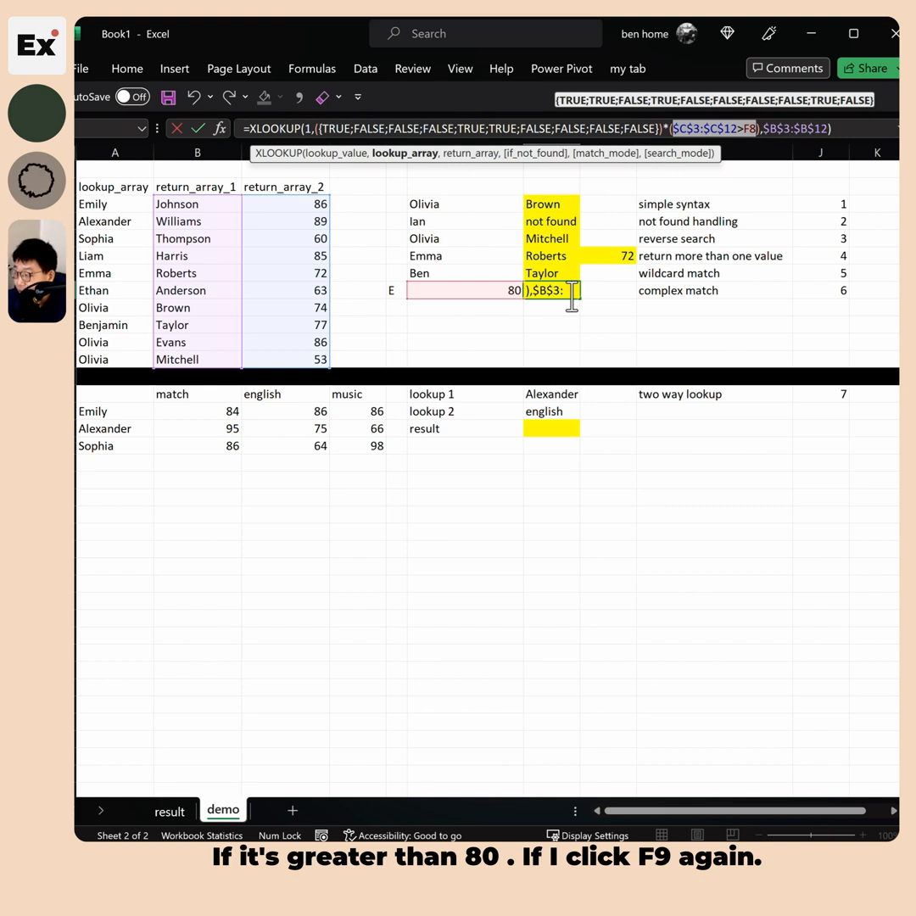
pyautogui.press('F9')
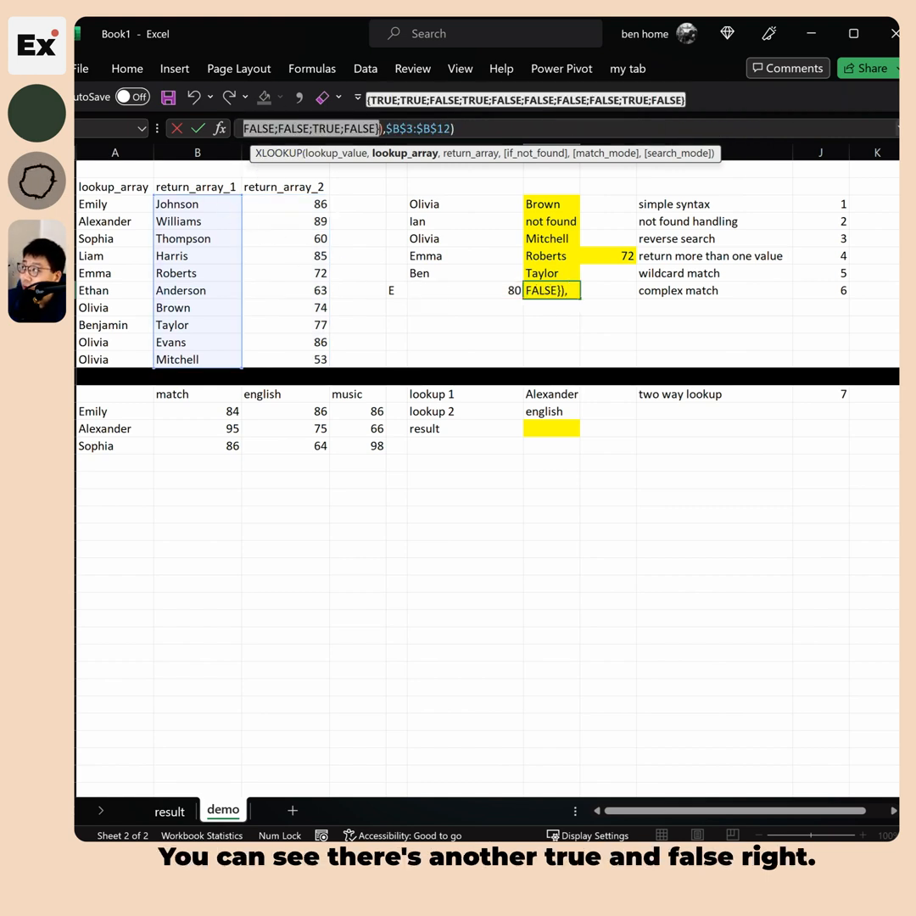
pyautogui.click(898, 129)
pyautogui.click(668, 129)
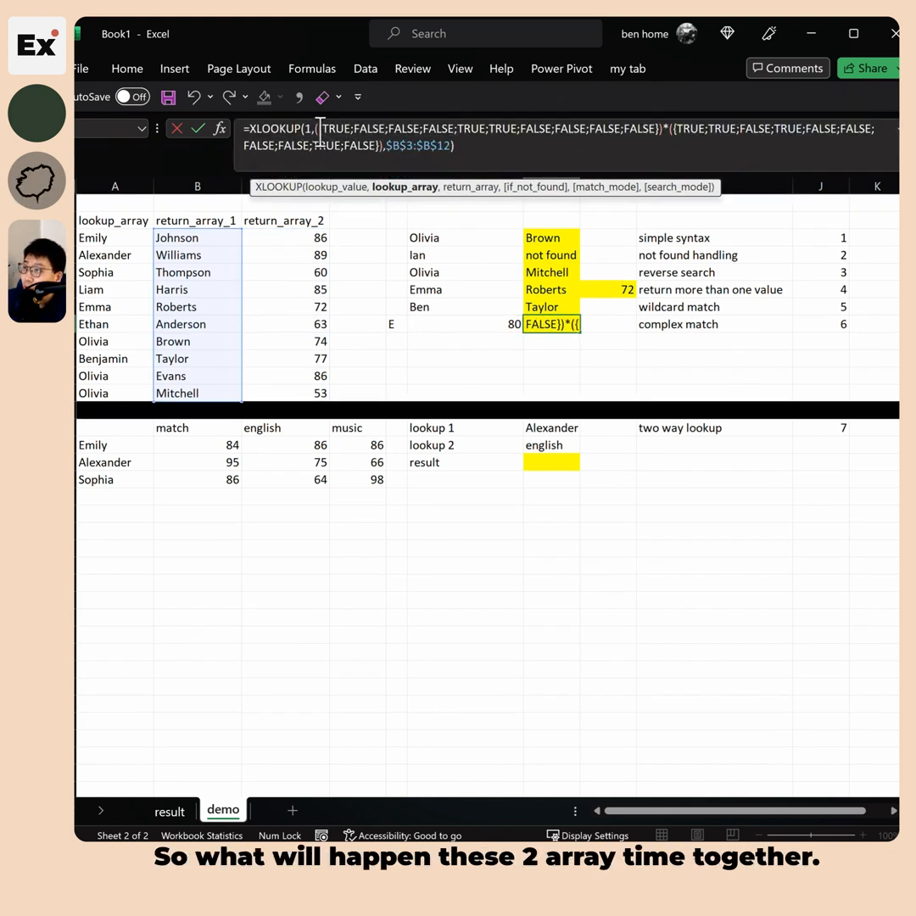
pyautogui.moveTo(319, 128); pyautogui.dragTo(377, 153)
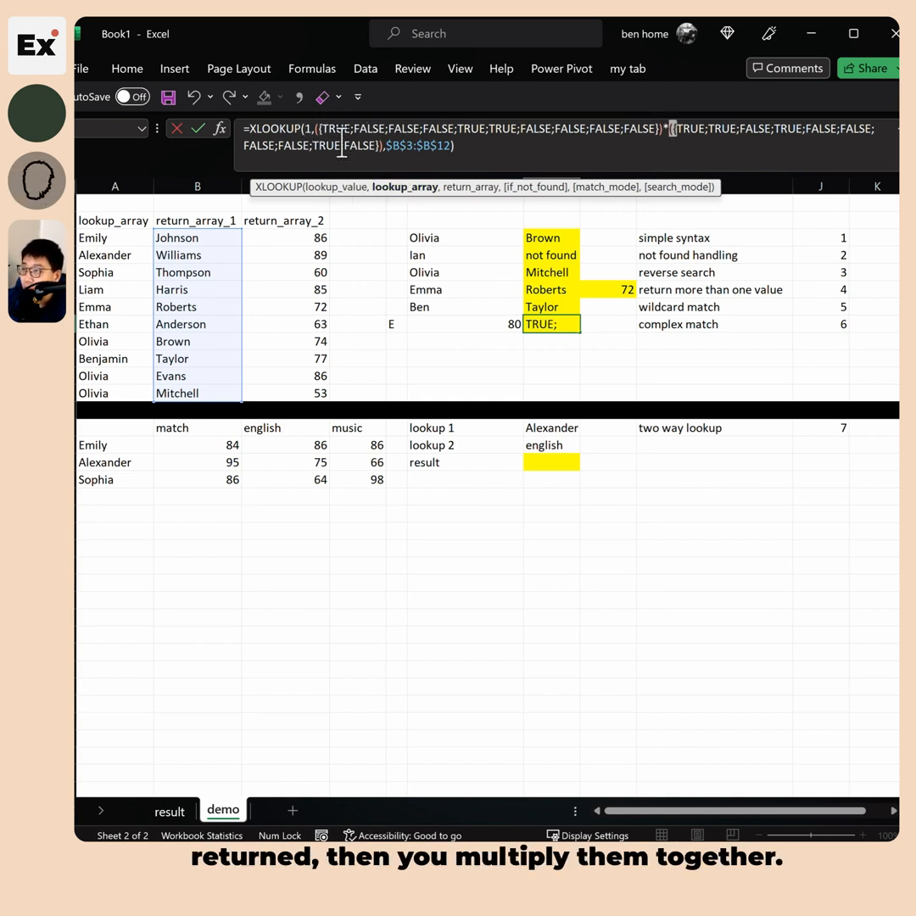
pyautogui.press('Escape')
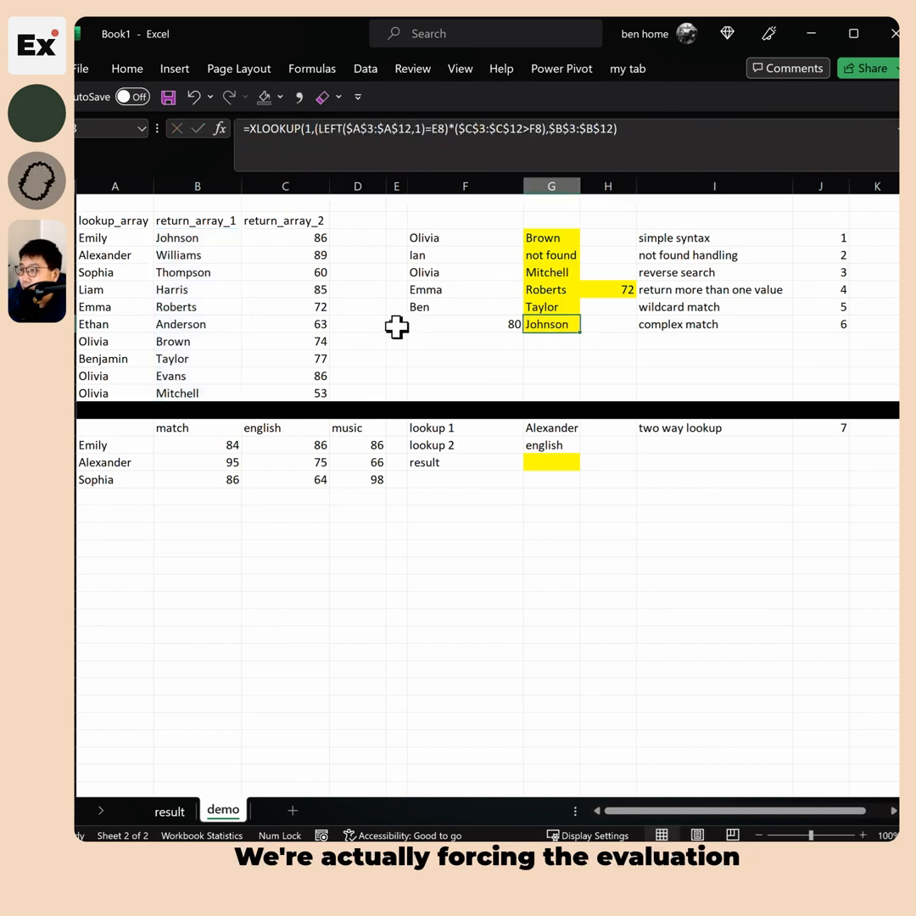
pyautogui.moveTo(397, 327); pyautogui.dragTo(439, 328)
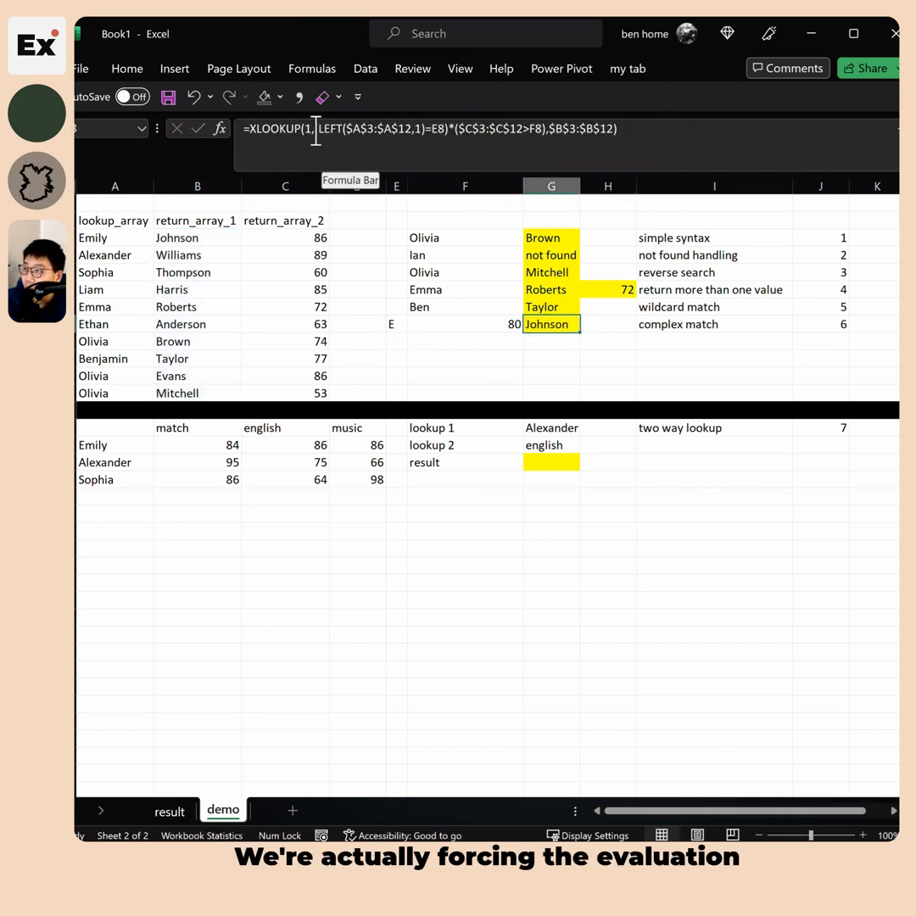
pyautogui.moveTo(315, 130); pyautogui.dragTo(539, 140)
pyautogui.press('Escape')
pyautogui.click(397, 328)
pyautogui.click(468, 327)
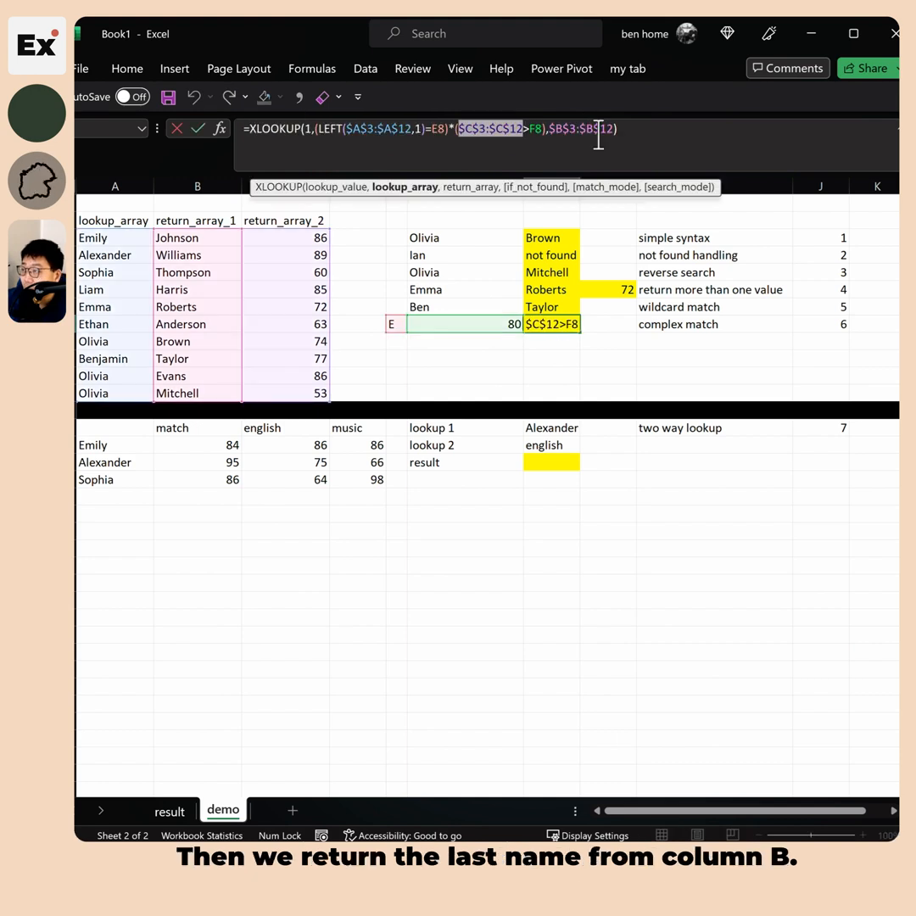
pyautogui.press('Escape')
pyautogui.moveTo(208, 238); pyautogui.dragTo(211, 394)
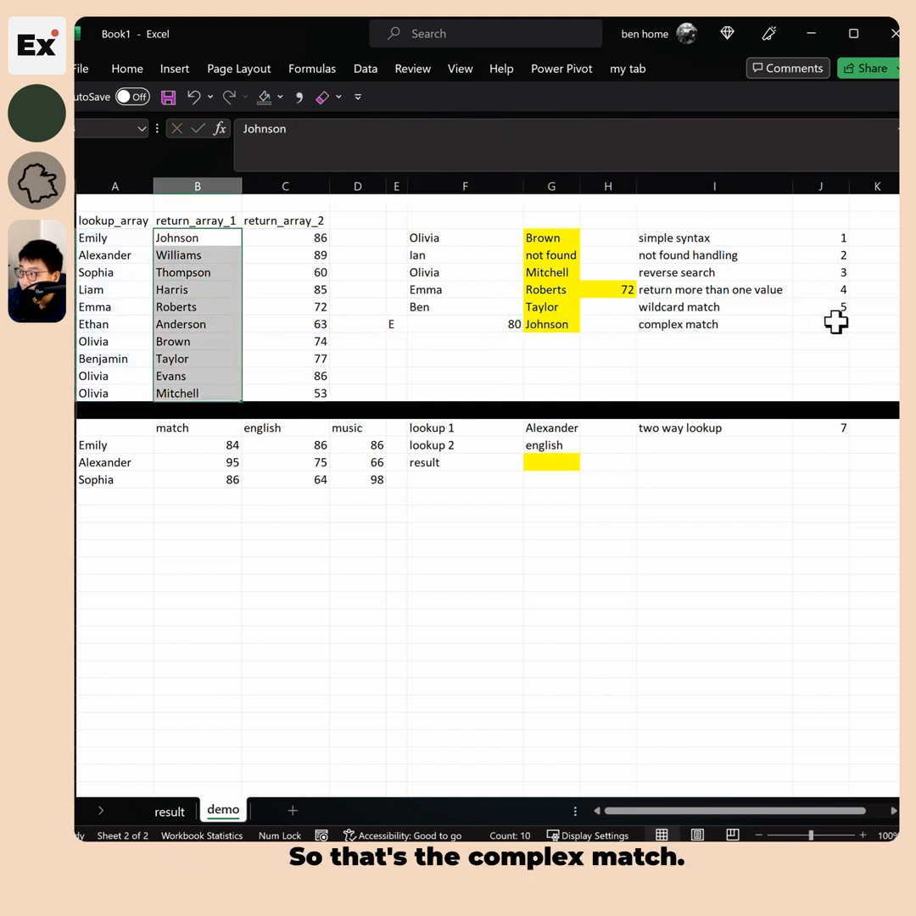
pyautogui.moveTo(837, 320); pyautogui.dragTo(396, 322)
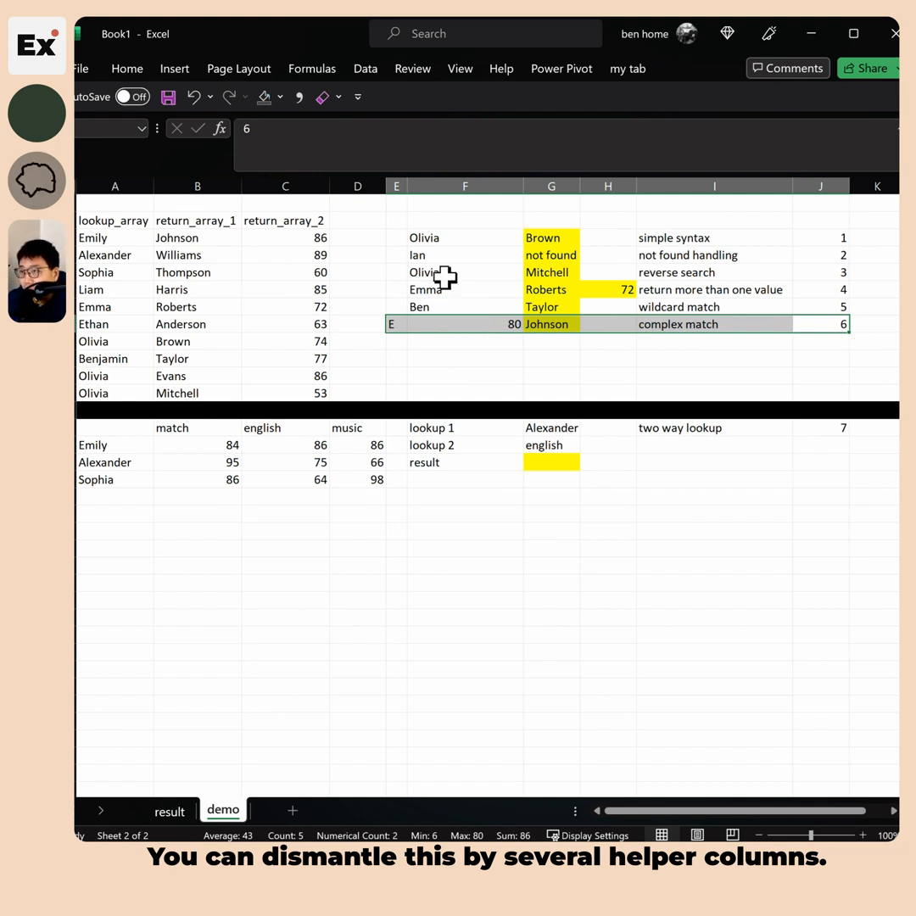
pyautogui.click(675, 329)
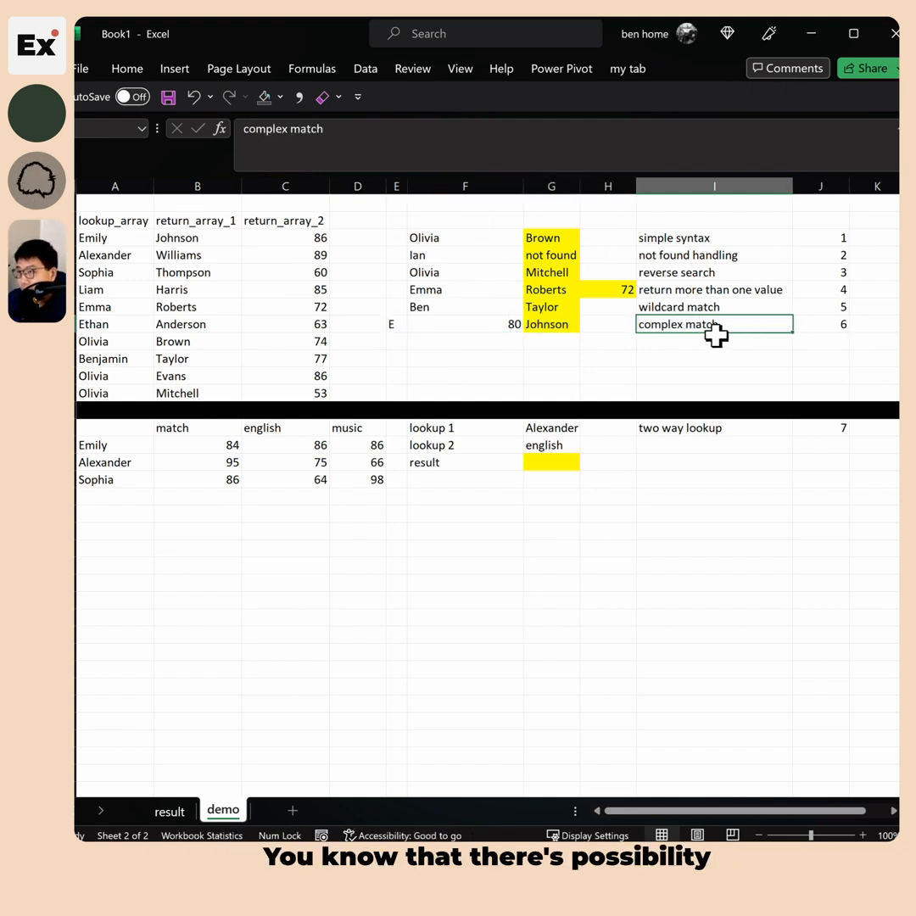
pyautogui.click(357, 530)
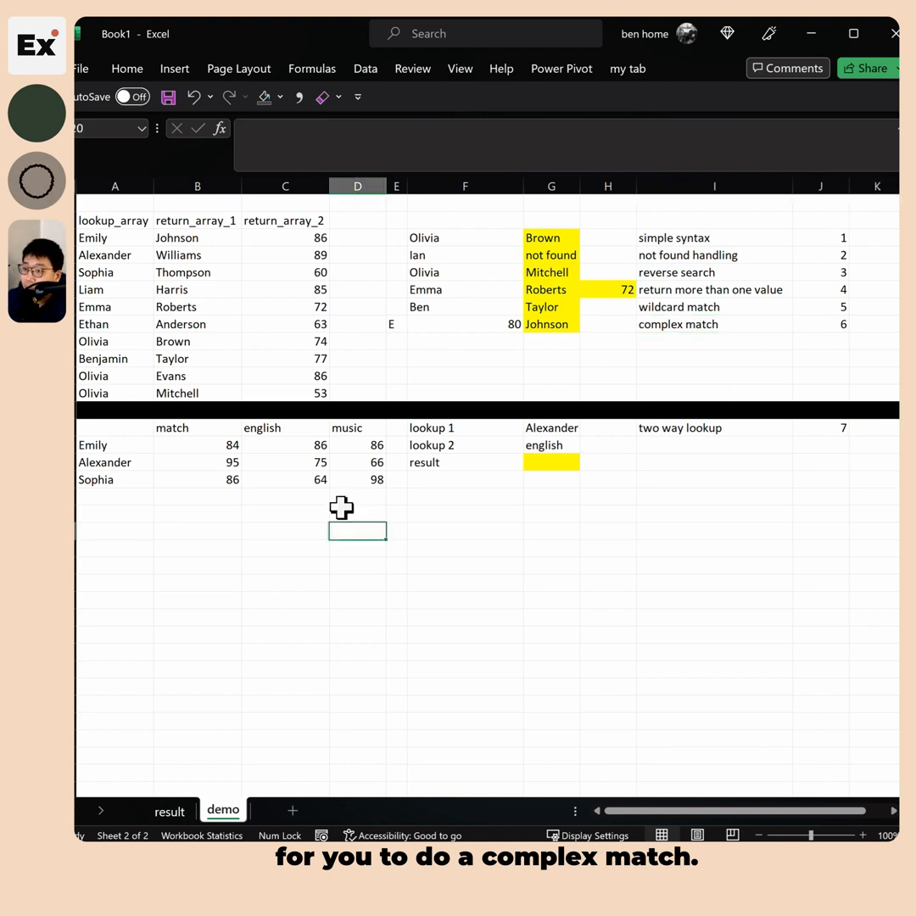
pyautogui.click(859, 429)
pyautogui.click(821, 429)
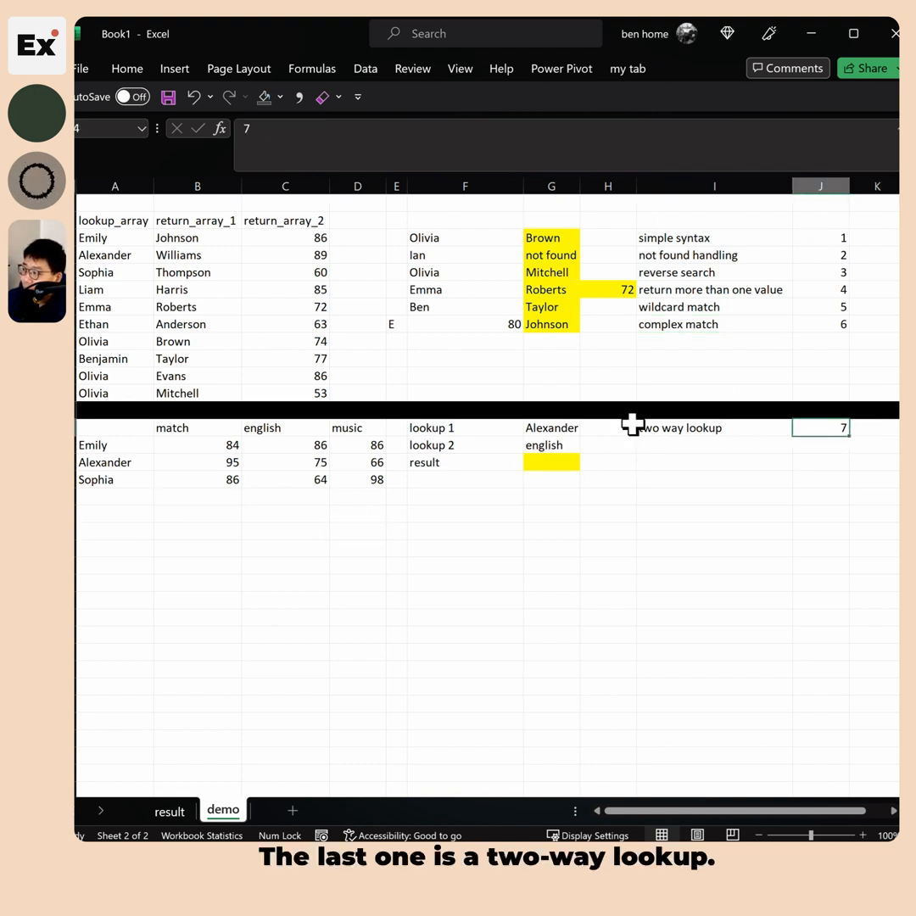
# Walk through the student score table: names Emily to Sophia, subject headings math, english, music
pyautogui.click(711, 430)
pyautogui.moveTo(119, 429); pyautogui.dragTo(374, 479)
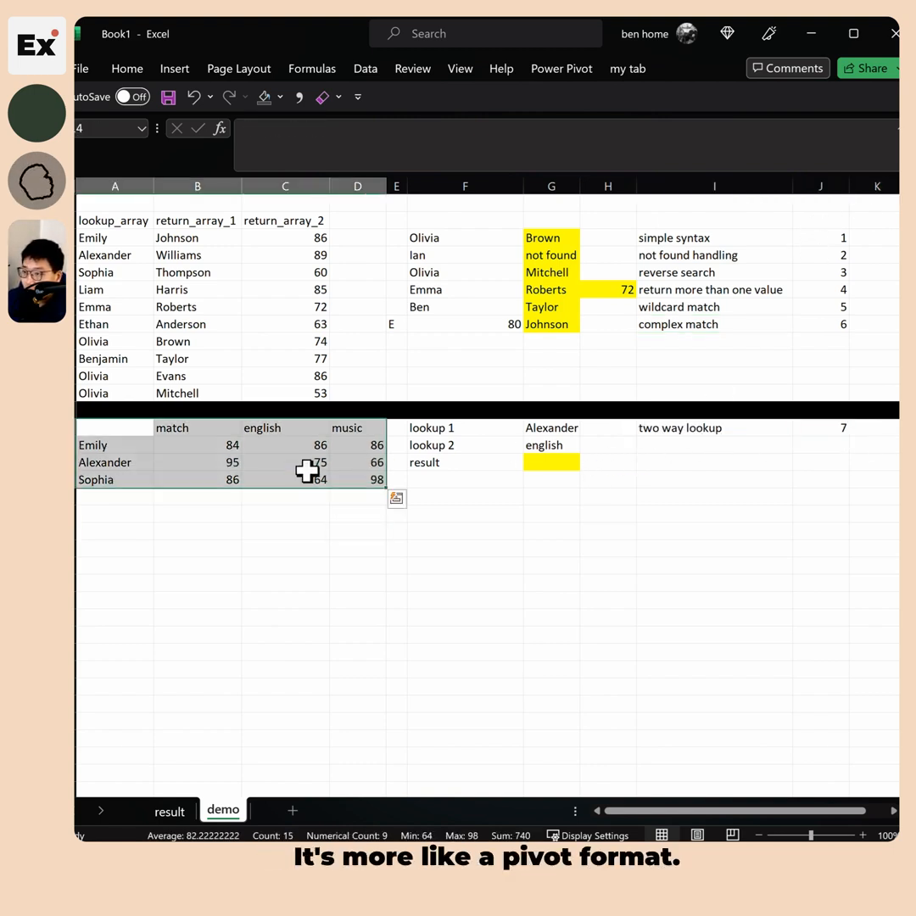
pyautogui.moveTo(187, 445); pyautogui.dragTo(381, 477)
pyautogui.moveTo(214, 450); pyautogui.dragTo(378, 483)
pyautogui.click(210, 451)
pyautogui.moveTo(211, 451); pyautogui.dragTo(367, 481)
pyautogui.moveTo(110, 451); pyautogui.dragTo(109, 468)
pyautogui.moveTo(185, 432); pyautogui.dragTo(356, 432)
pyautogui.moveTo(133, 448); pyautogui.dragTo(119, 479)
pyautogui.moveTo(185, 429); pyautogui.dragTo(365, 433)
# Fill Alexander's English score 75 in C16 with yellow and begin a formula in G16
pyautogui.click(483, 427)
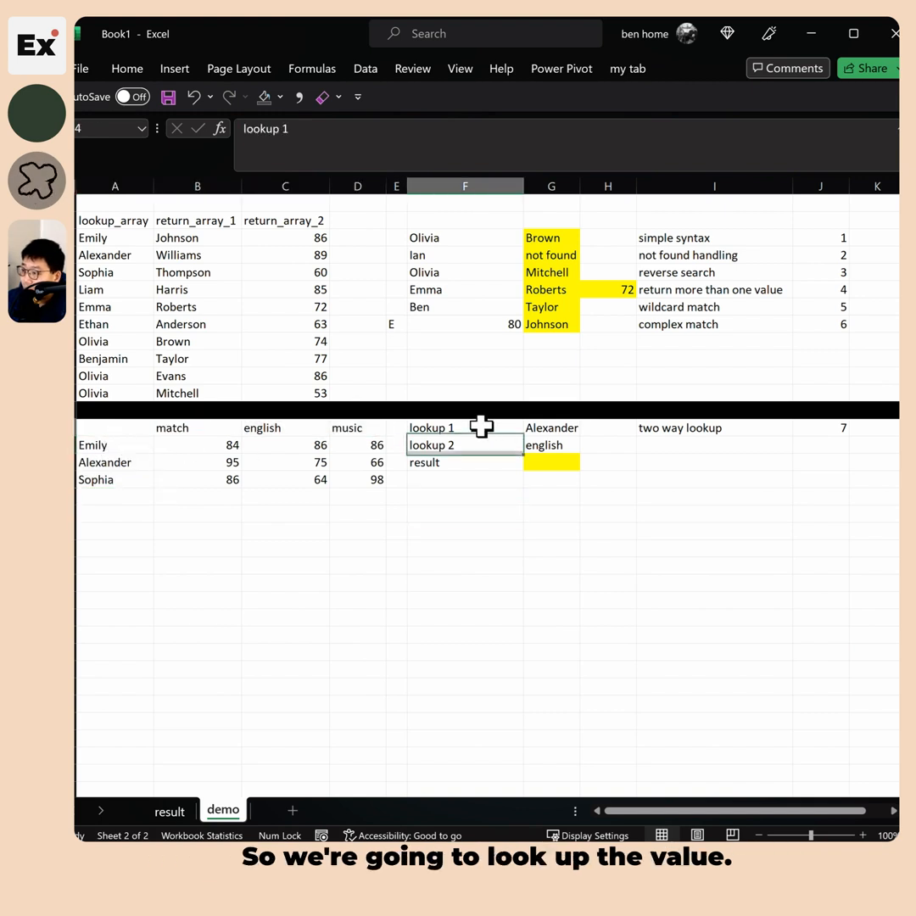
pyautogui.click(544, 430)
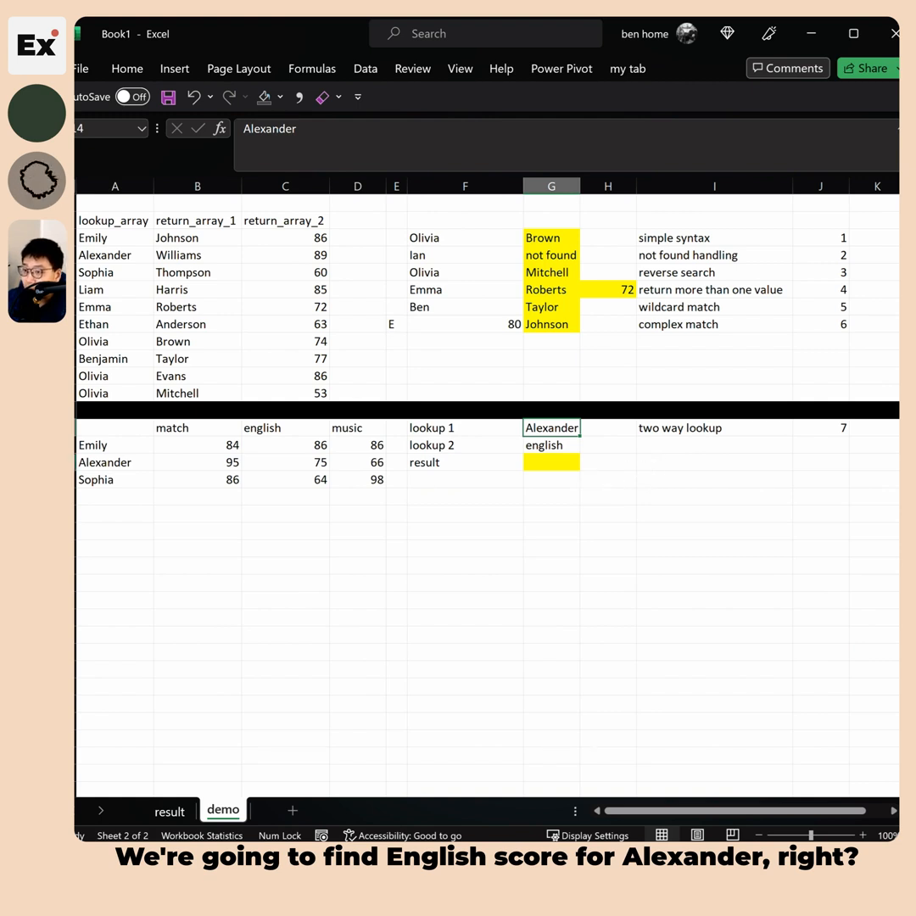
pyautogui.click(149, 465)
pyautogui.click(296, 464)
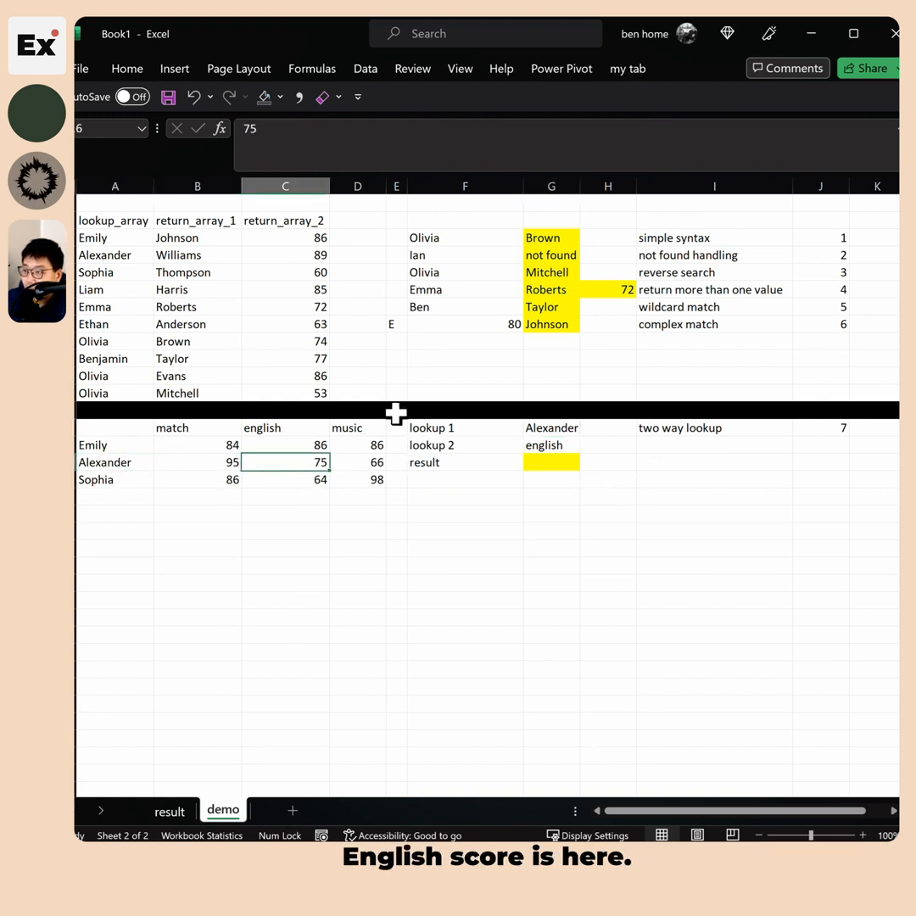
pyautogui.click(280, 97)
pyautogui.click(306, 268)
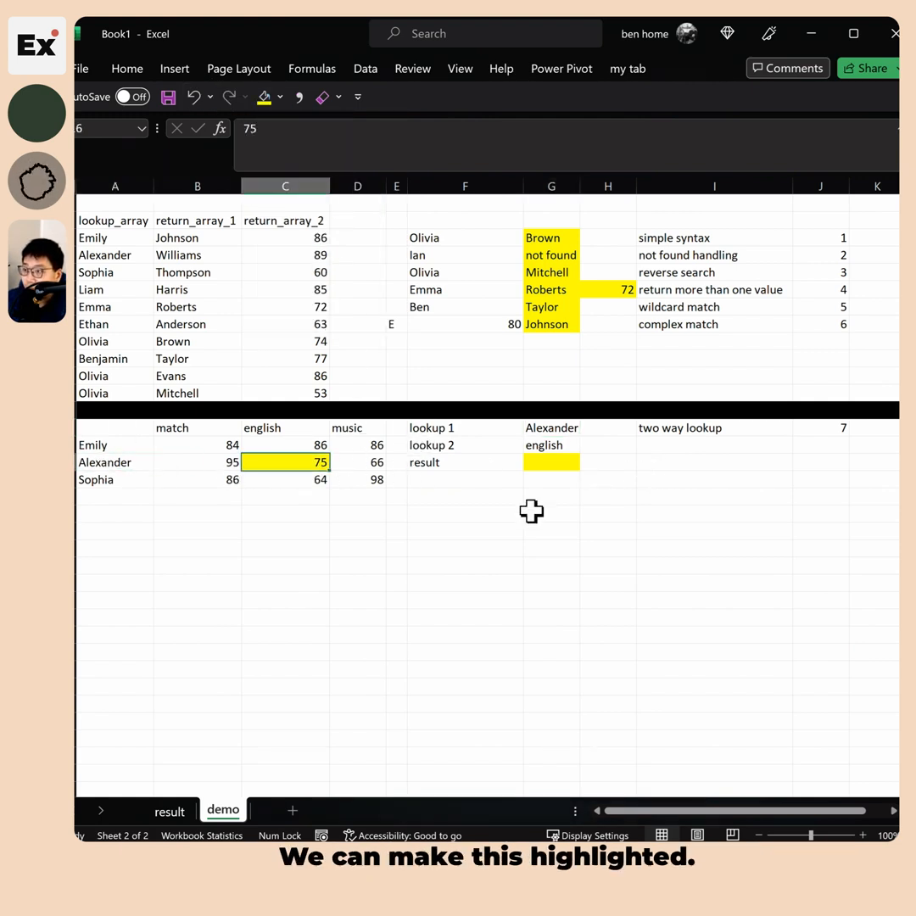
pyautogui.click(551, 462)
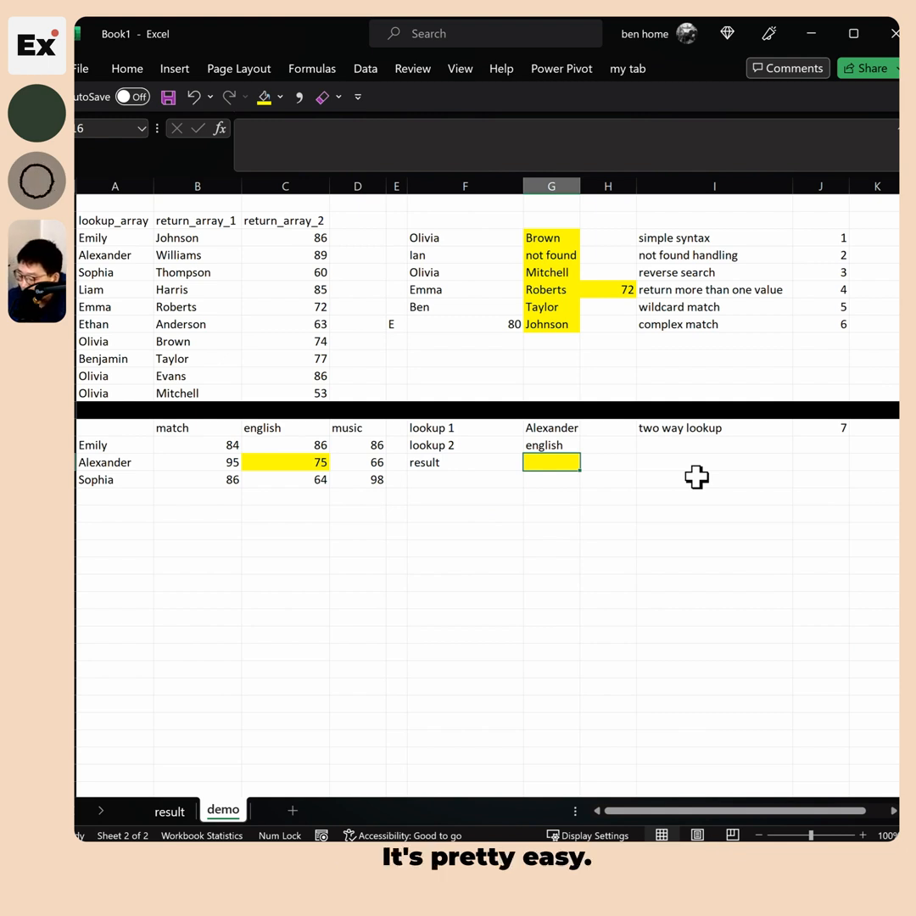
pyautogui.write('=')
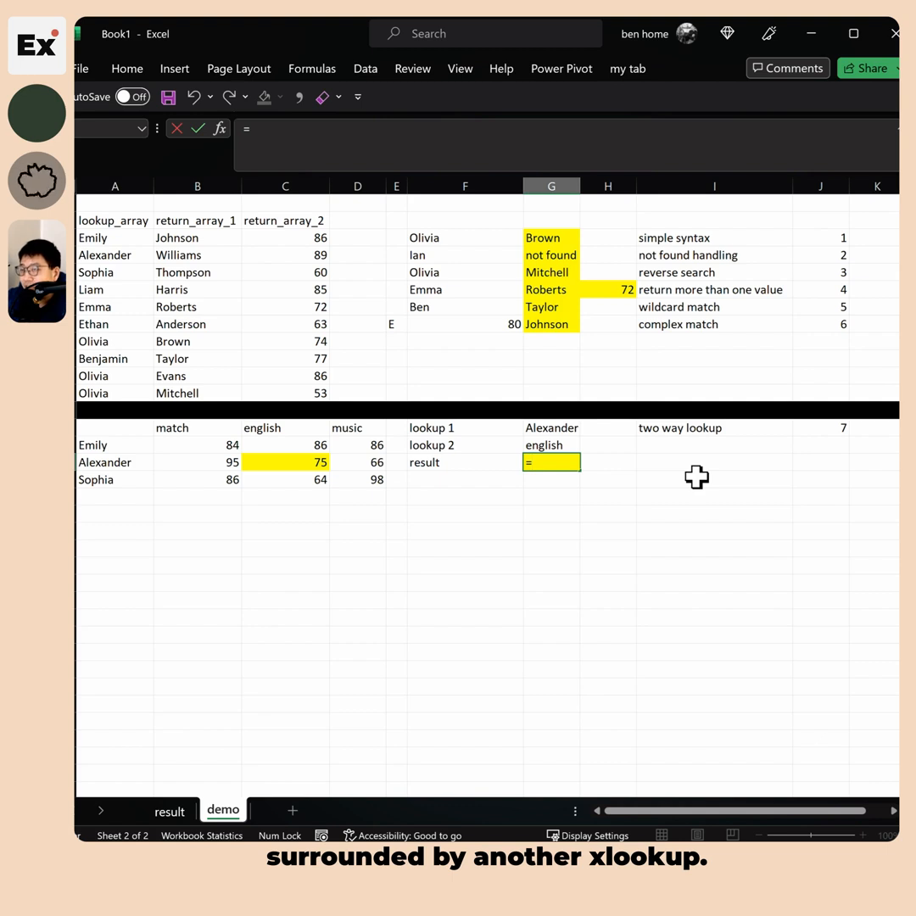
pyautogui.write('xl')
# Start the outer XLOOKUP with lookup value G14 and student names A15:A17
pyautogui.press('Tab')
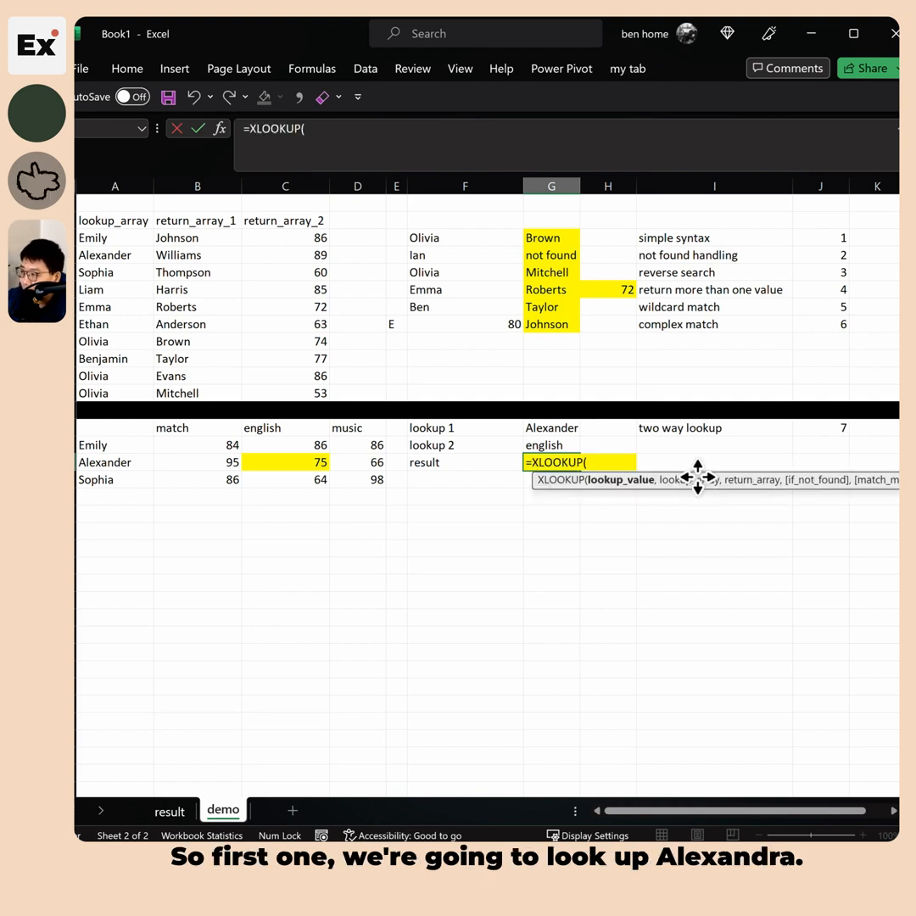
pyautogui.click(561, 424)
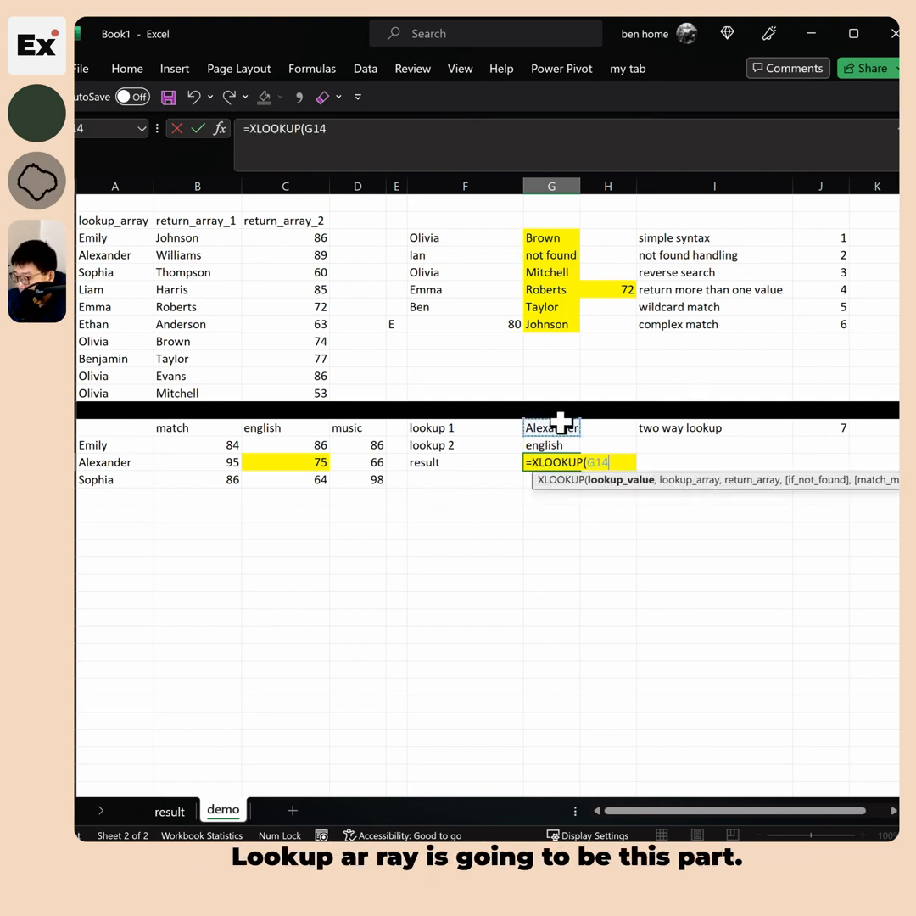
pyautogui.write('m')
pyautogui.press('BackSpace')
pyautogui.write(',')
pyautogui.moveTo(111, 446); pyautogui.dragTo(119, 474)
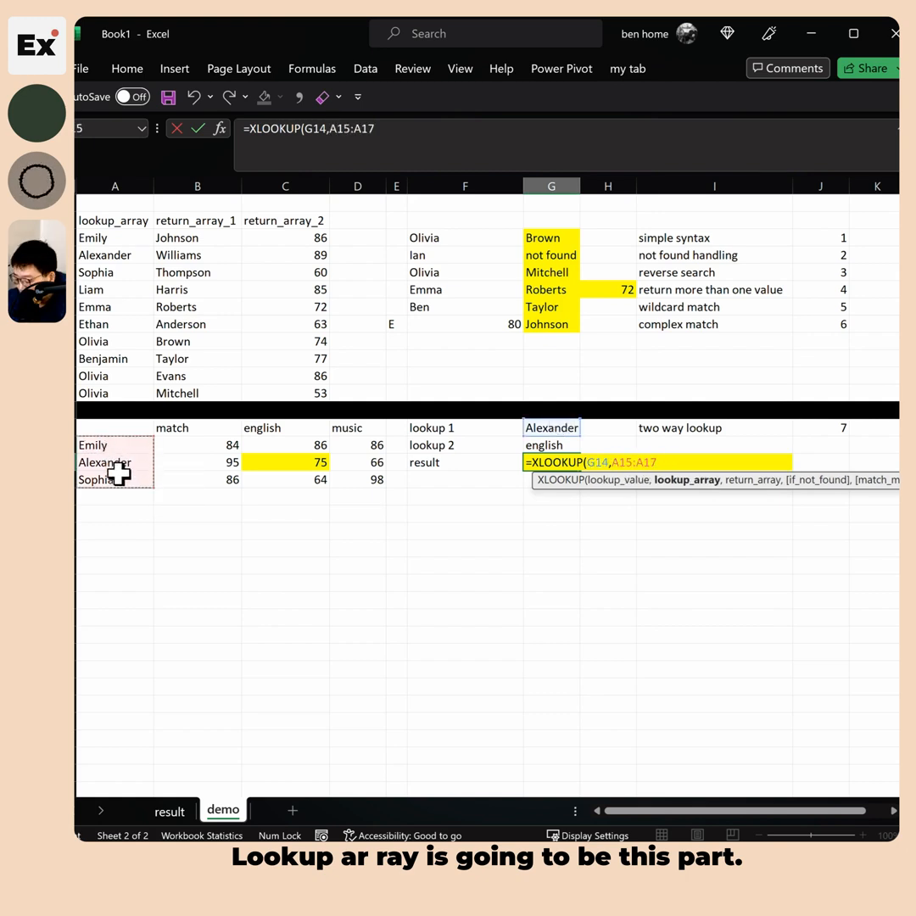
pyautogui.write(',')
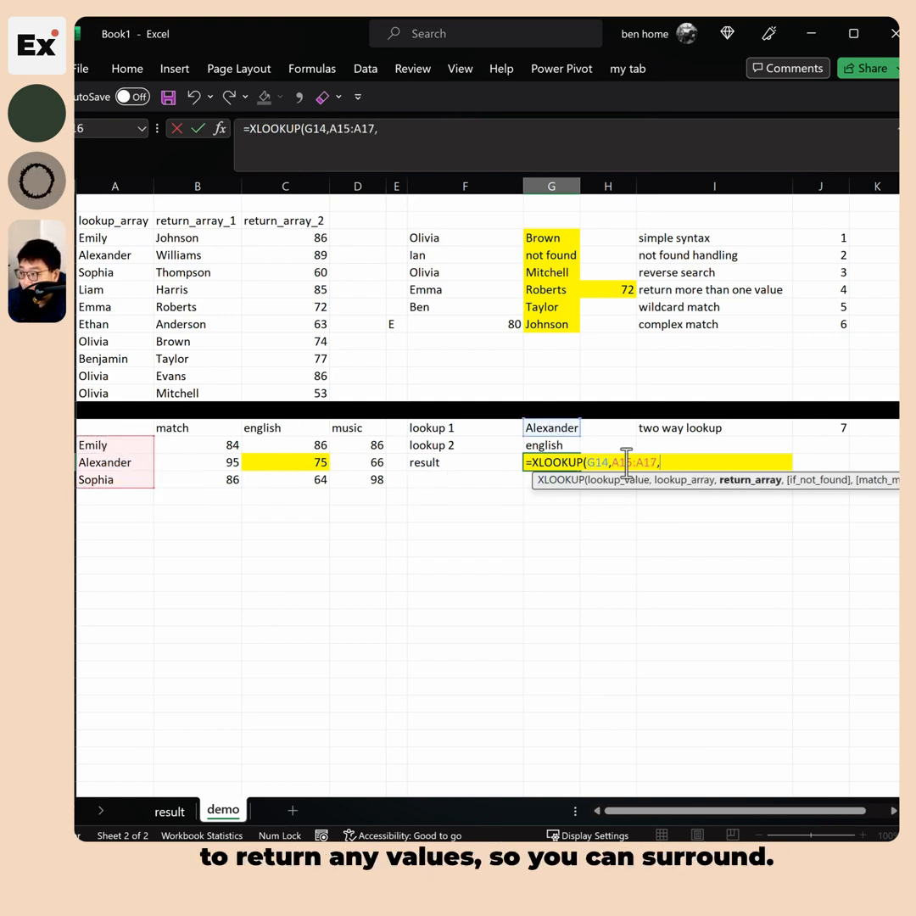
# Nest XLOOKUP(G15,B14:D14,B15:D17) as the return array so G16 returns 75
pyautogui.write('XLOOKUP(')
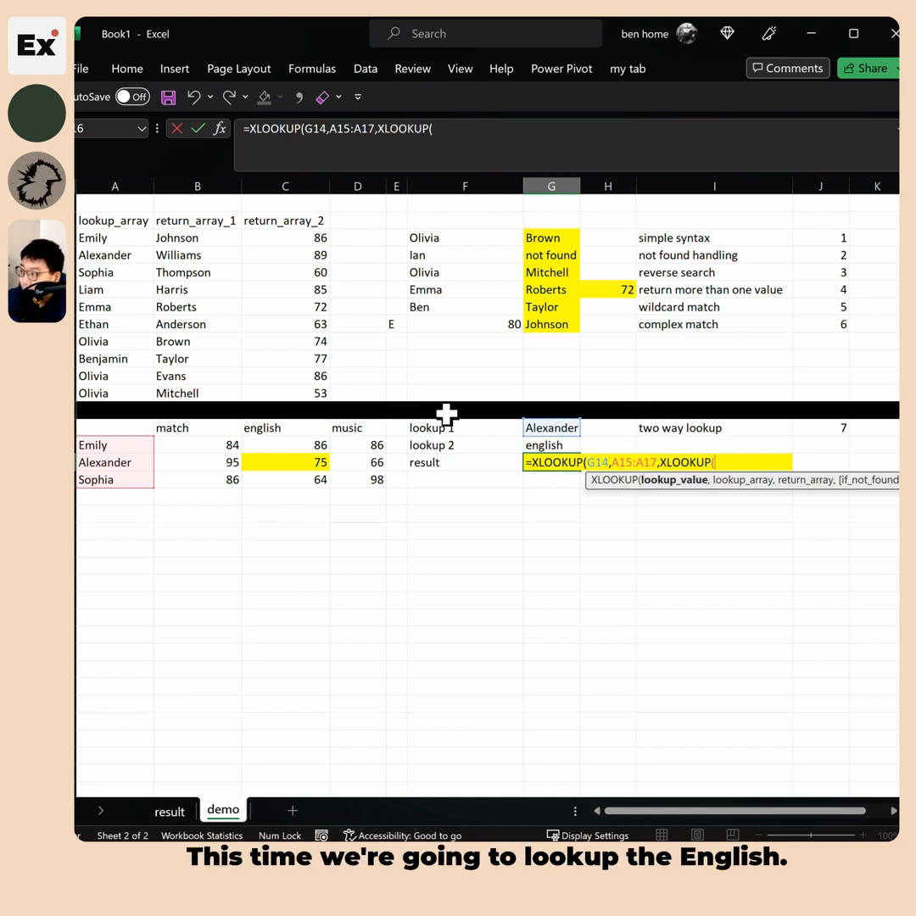
pyautogui.click(549, 443)
pyautogui.write(',')
pyautogui.moveTo(204, 429); pyautogui.dragTo(348, 436)
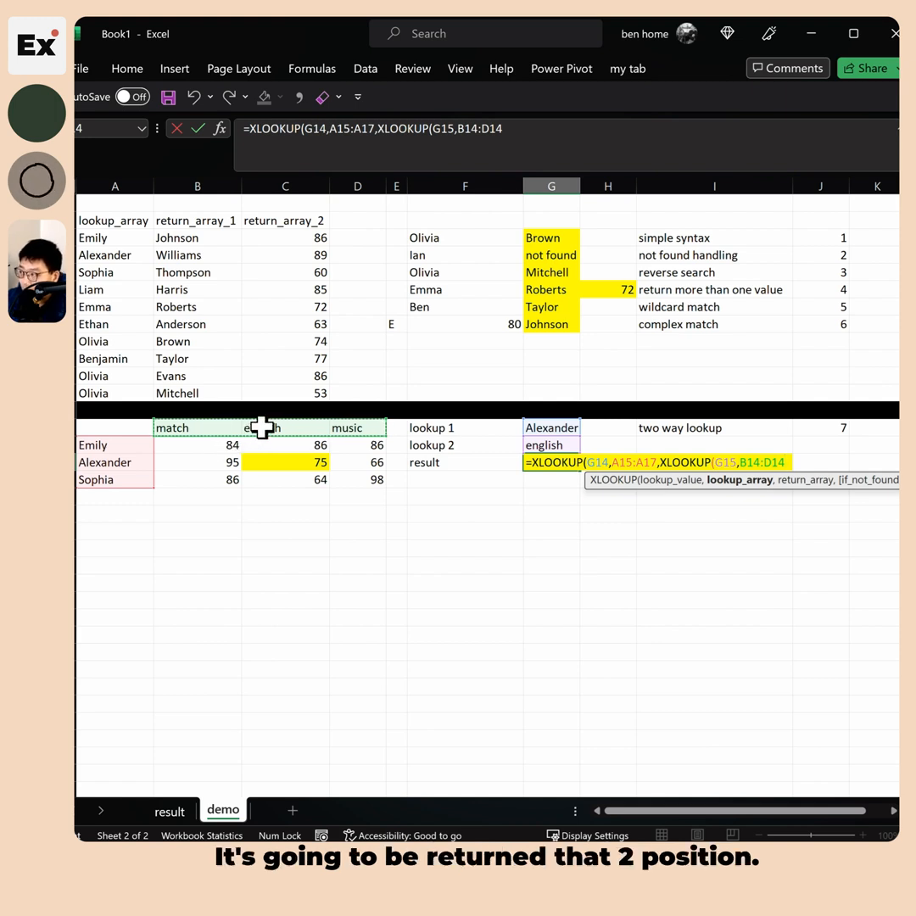
pyautogui.write(',')
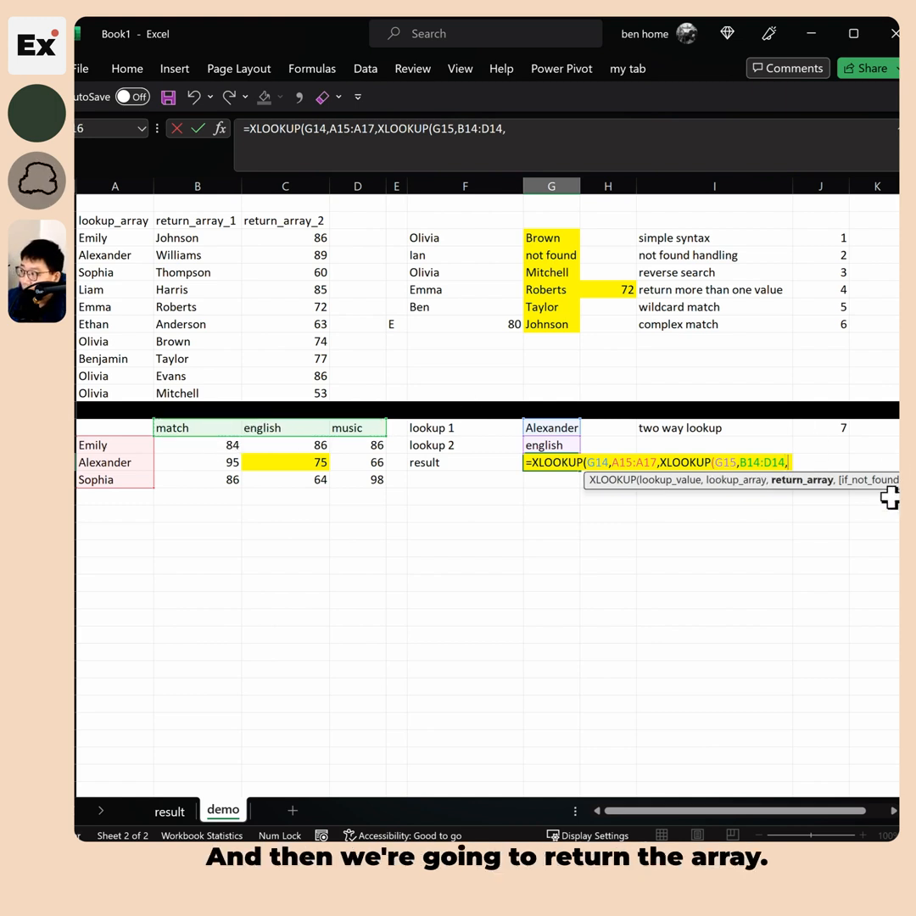
pyautogui.moveTo(205, 449); pyautogui.dragTo(363, 480)
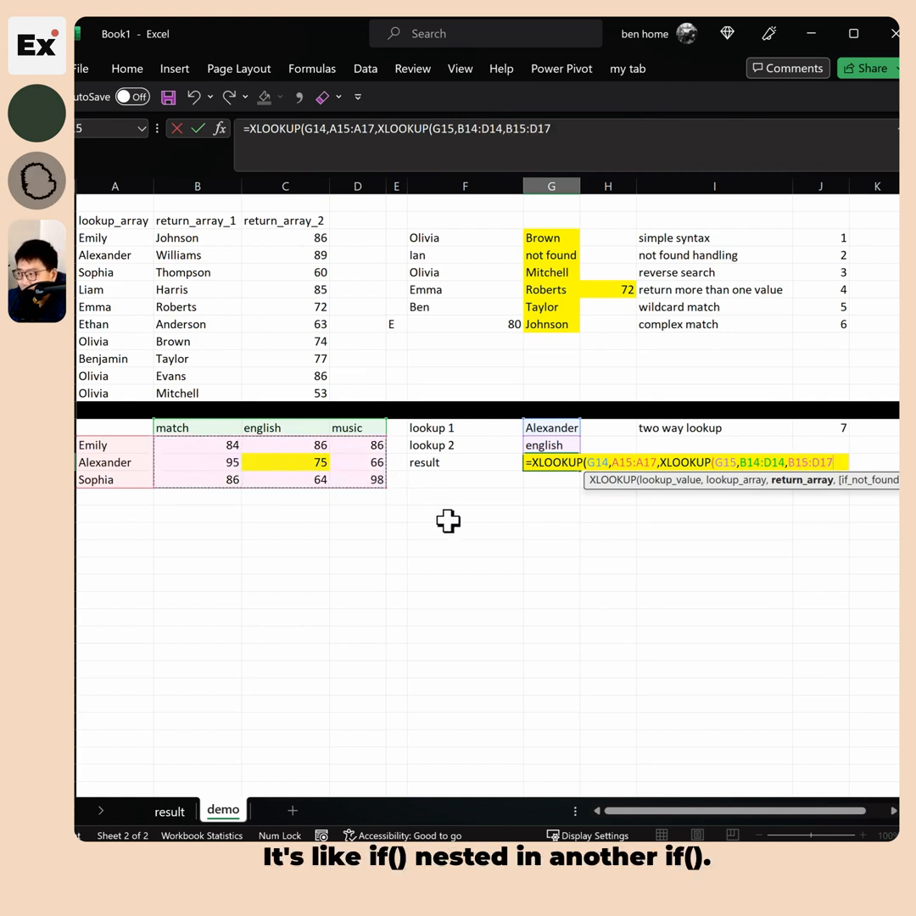
pyautogui.write(')')
pyautogui.press('Return')
pyautogui.click(564, 469)
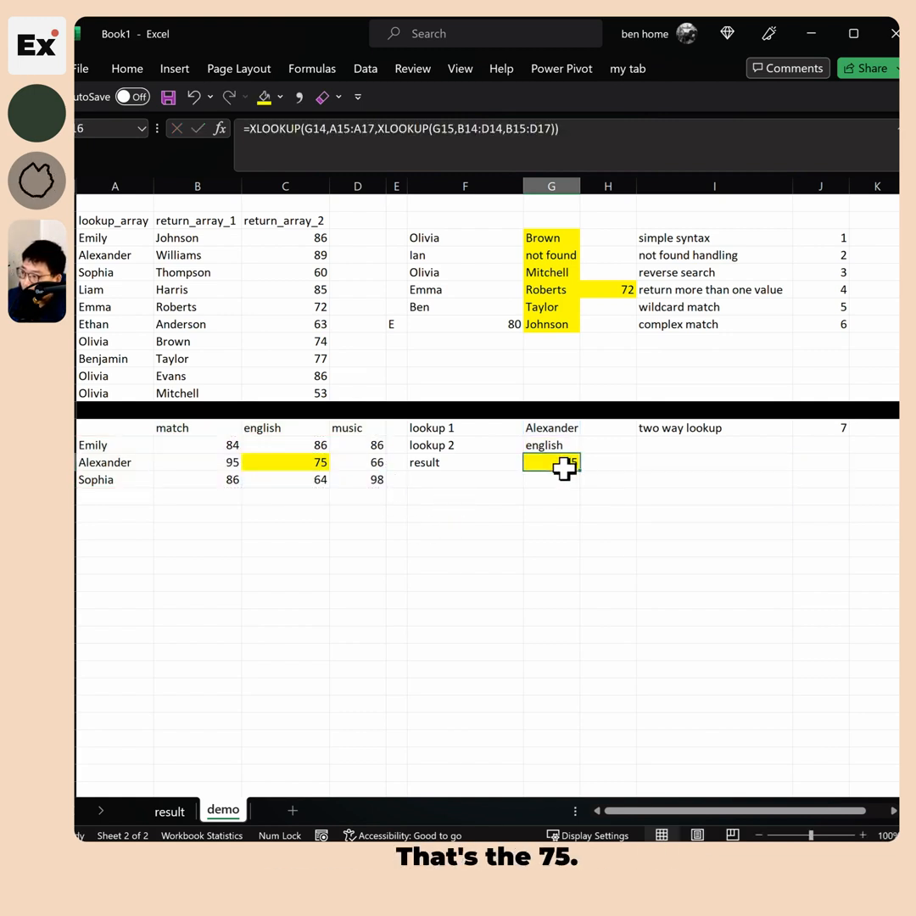
pyautogui.doubleClick(570, 469)
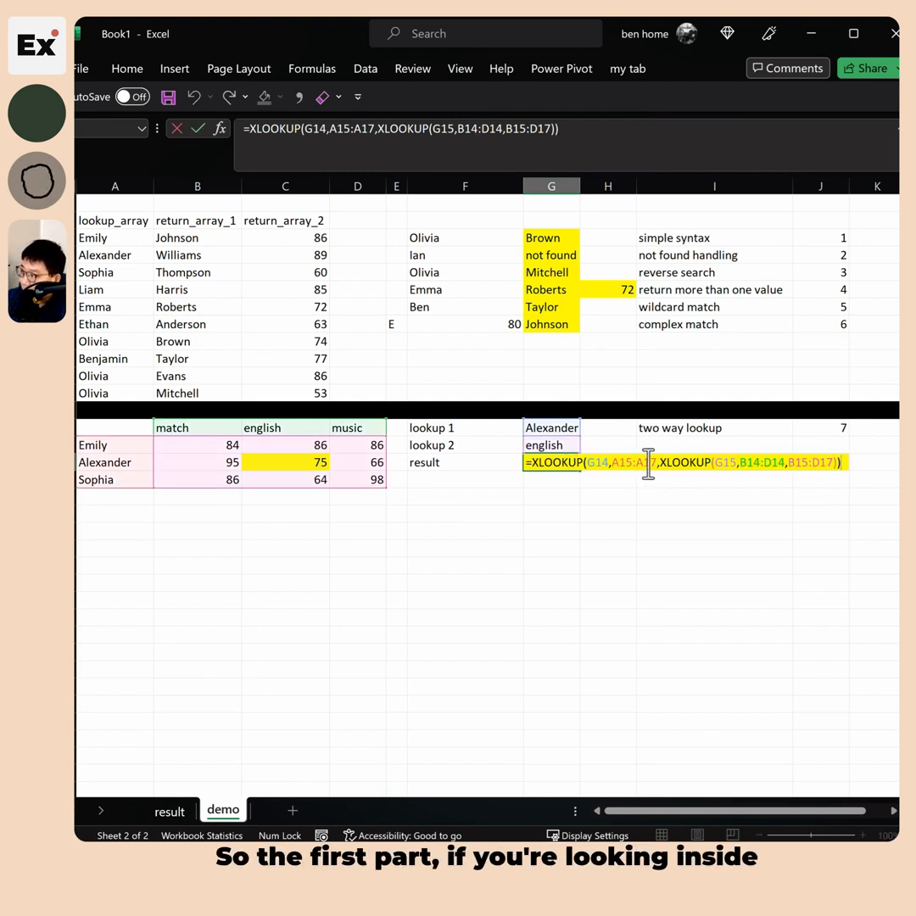
pyautogui.moveTo(663, 463); pyautogui.dragTo(836, 462)
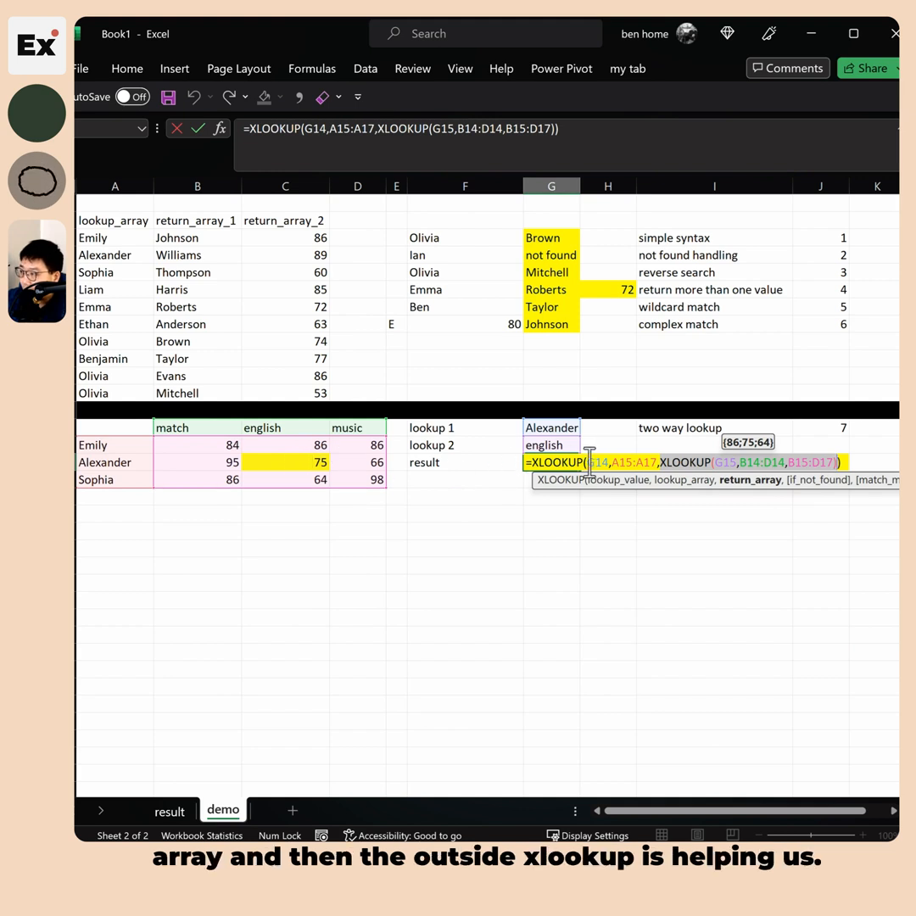
pyautogui.moveTo(585, 462); pyautogui.dragTo(649, 462)
pyautogui.press('Escape')
pyautogui.moveTo(288, 446); pyautogui.dragTo(293, 480)
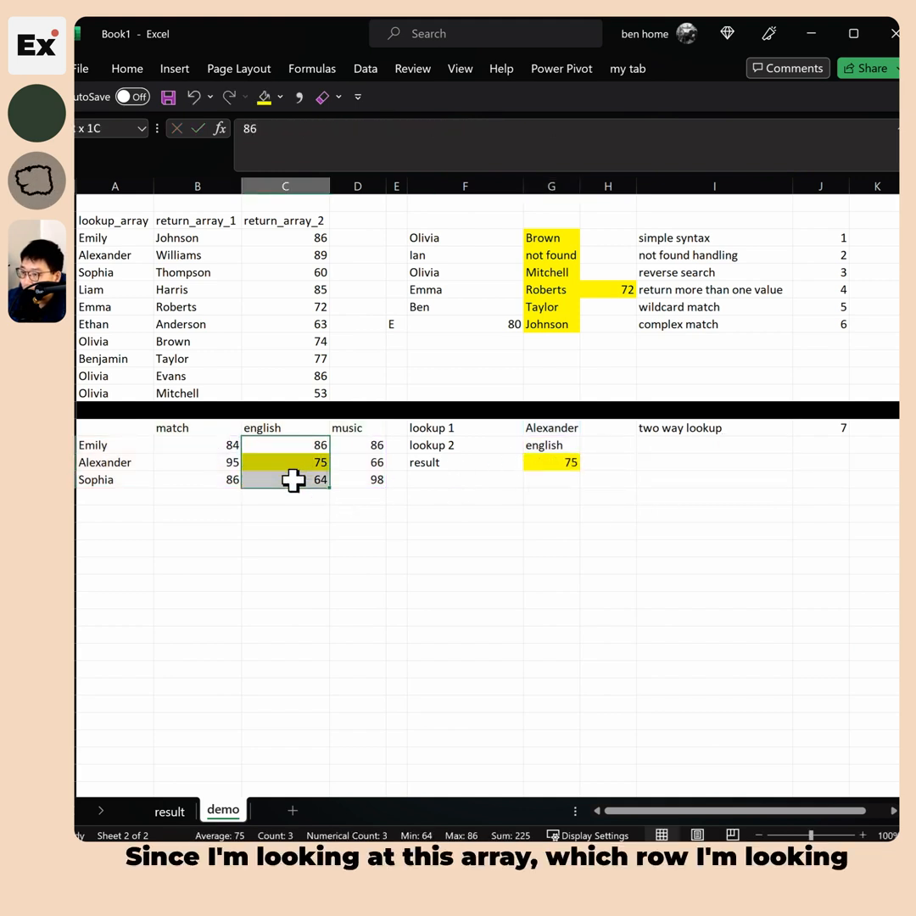
pyautogui.click(71, 462)
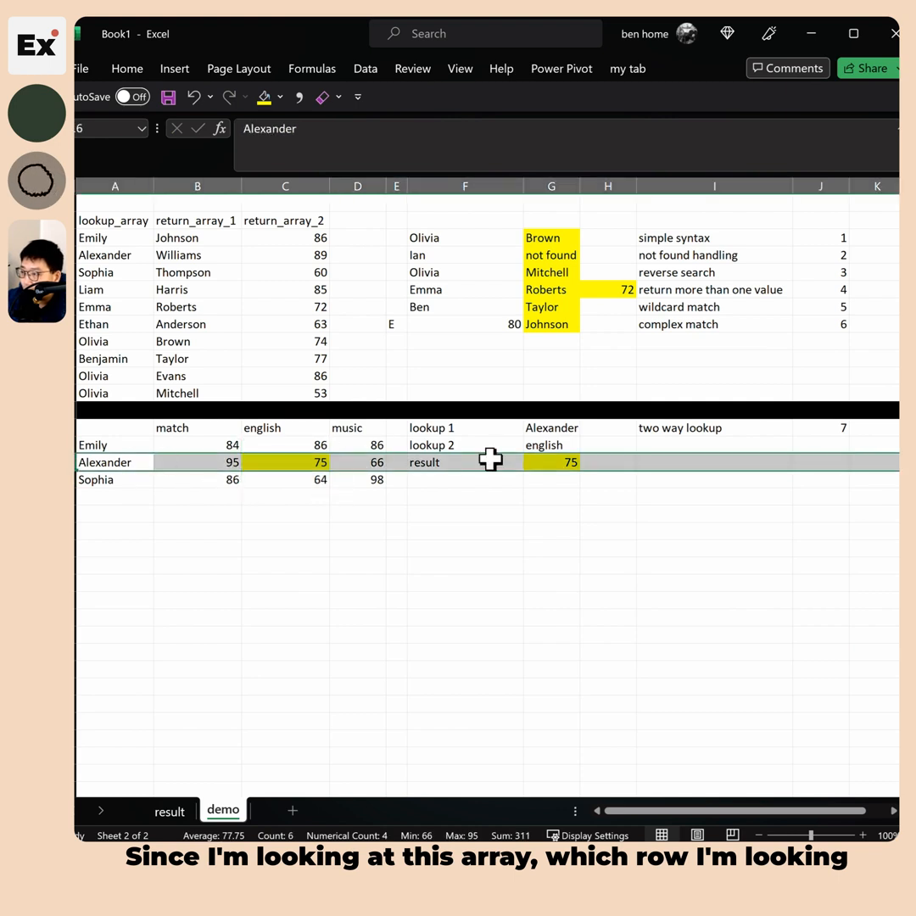
pyautogui.click(573, 464)
pyautogui.click(125, 460)
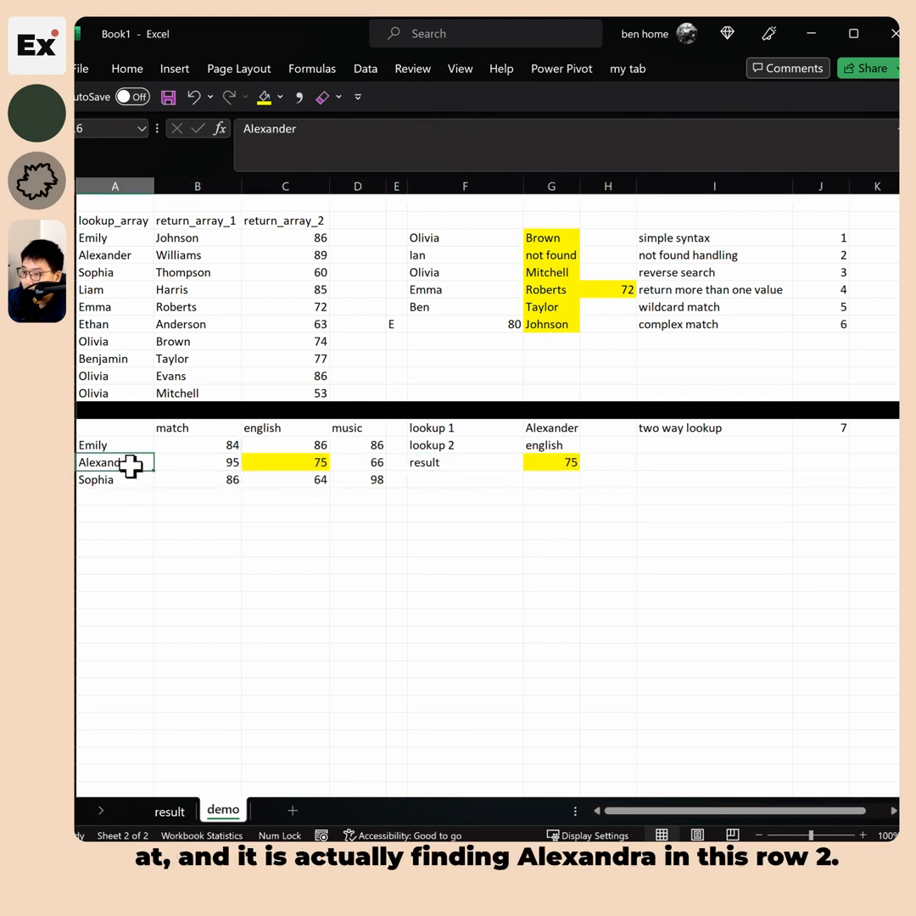
pyautogui.click(284, 464)
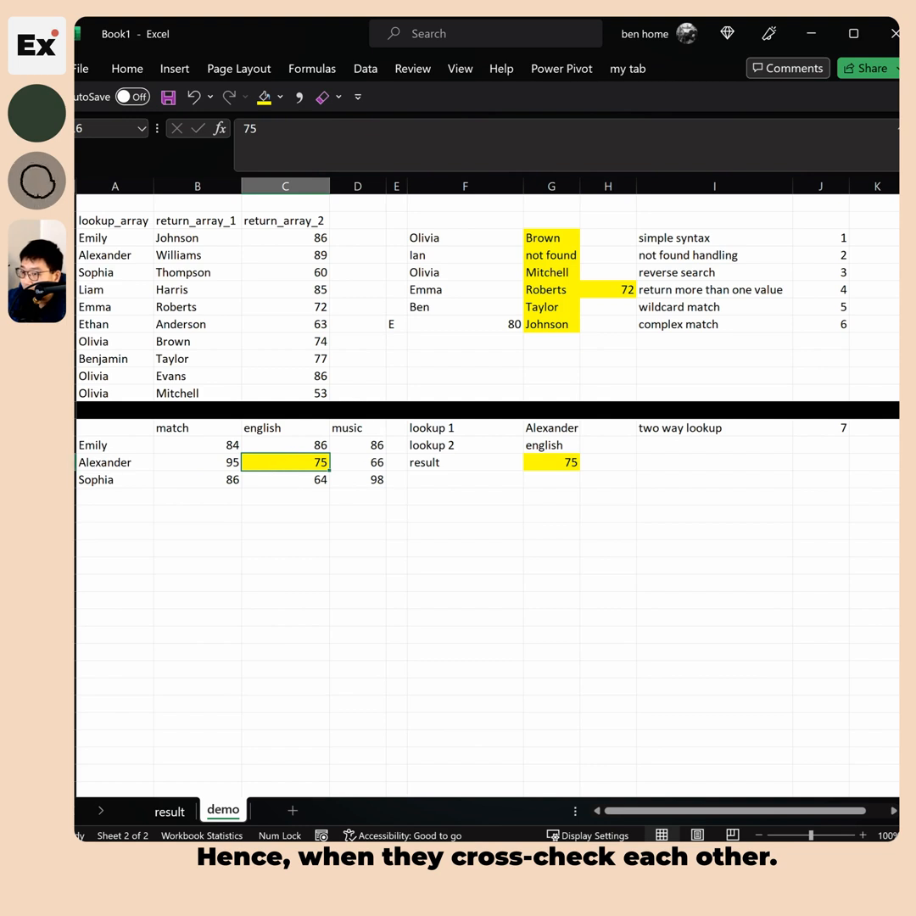
pyautogui.click(72, 462)
pyautogui.keyDown('ctrl'); pyautogui.click(292, 186); pyautogui.keyUp('ctrl')
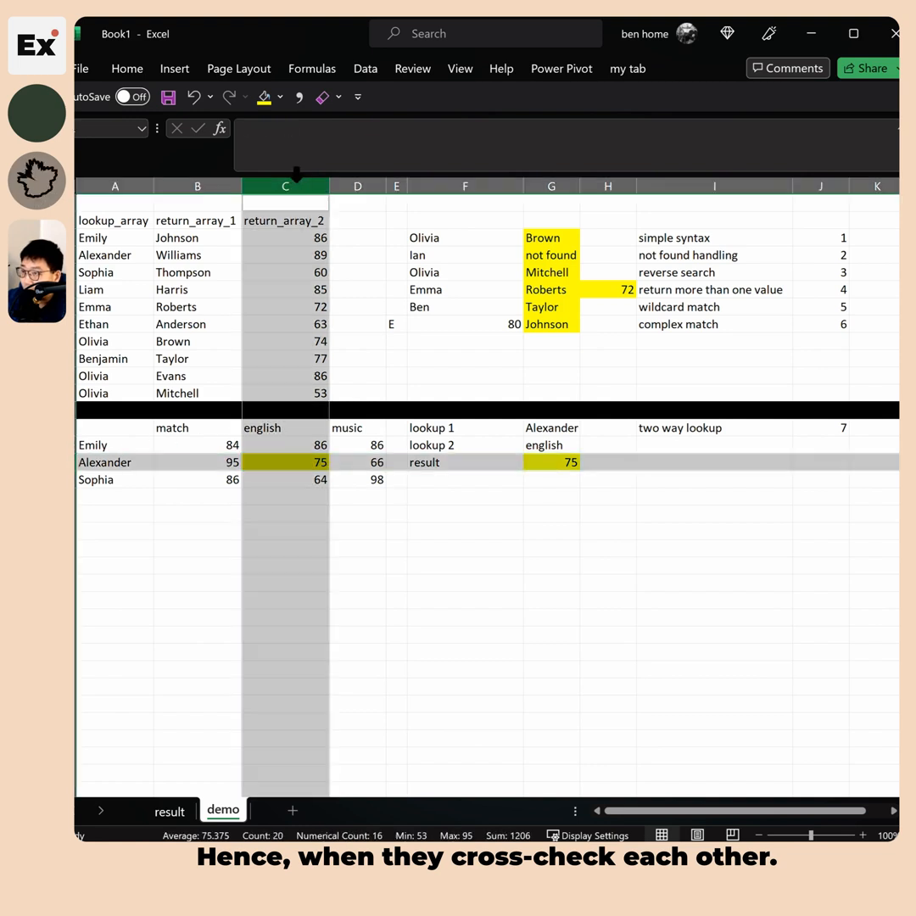
pyautogui.click(307, 466)
pyautogui.click(570, 462)
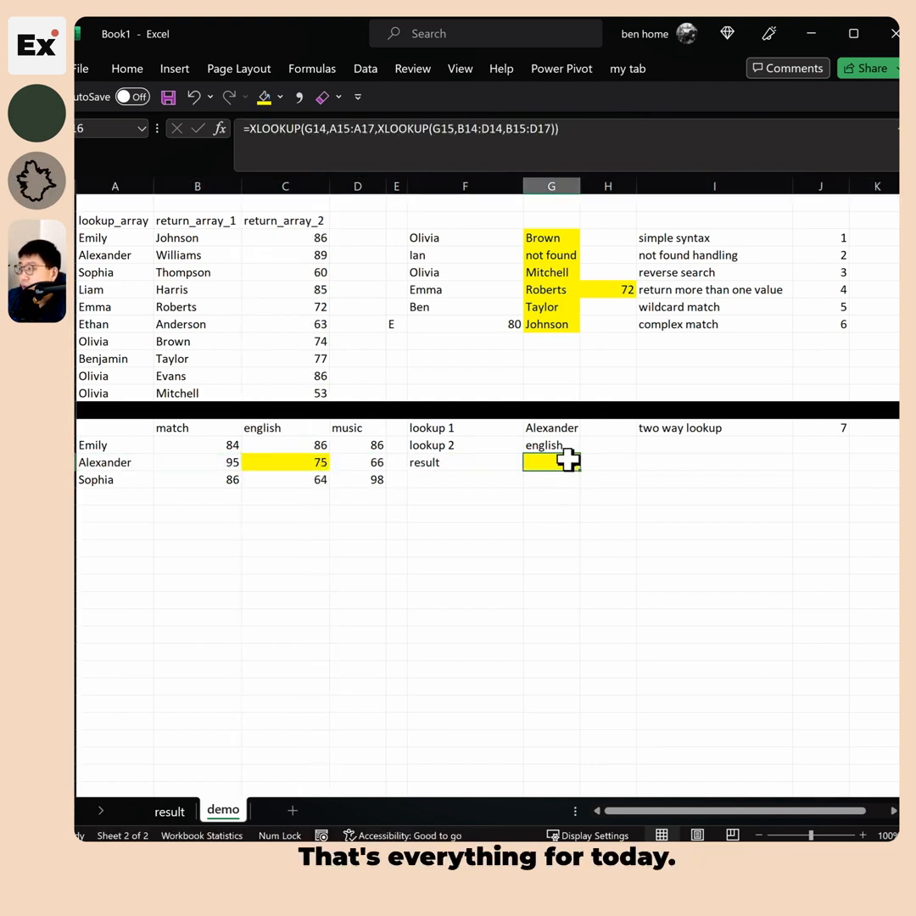